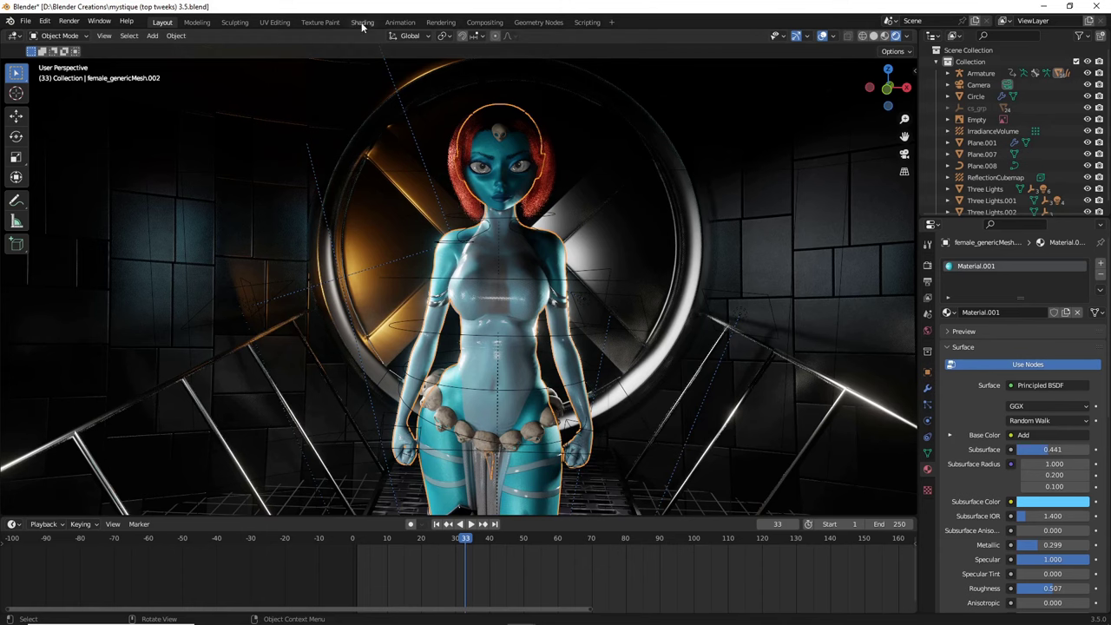
Switch to the Shading workspace with rendered viewport shading and show the whole node tree of the character's body material
{"action": "left_click", "coordinate": [362, 22]}
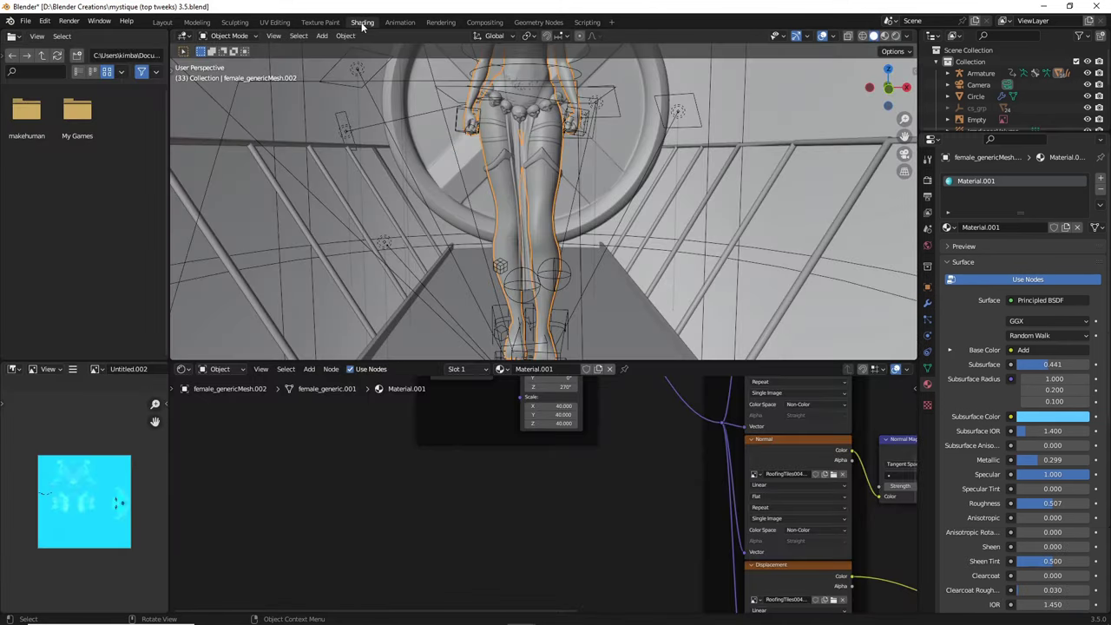
{"action": "scroll", "coordinate": [677, 424], "scroll_direction": "down", "scroll_amount": 12}
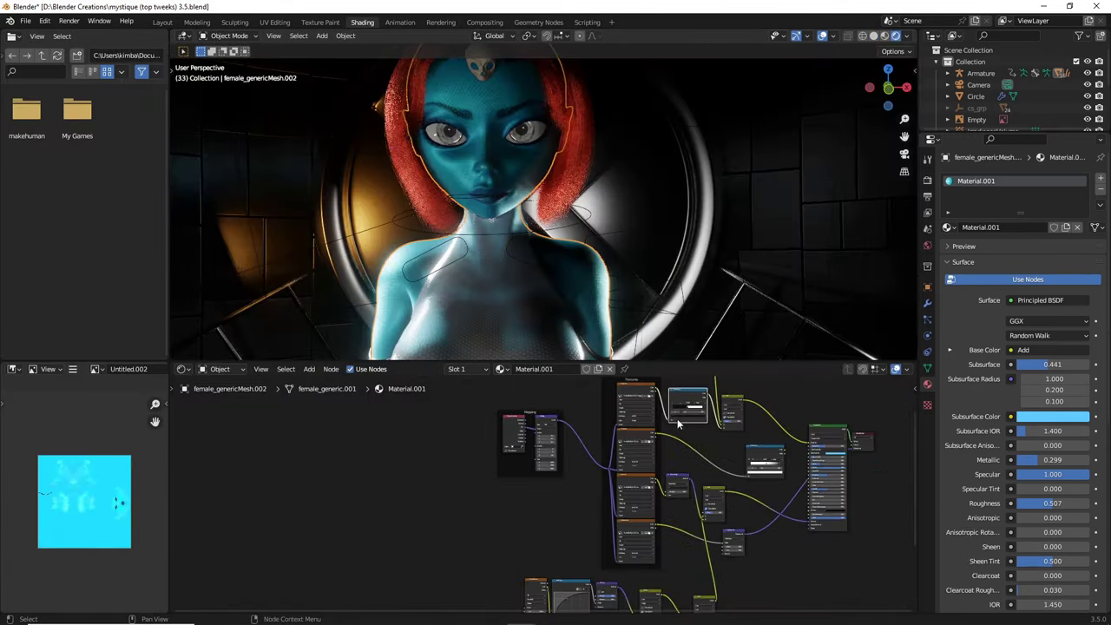
{"action": "middle_click_drag", "start_coordinate": [677, 422], "coordinate": [512, 459]}
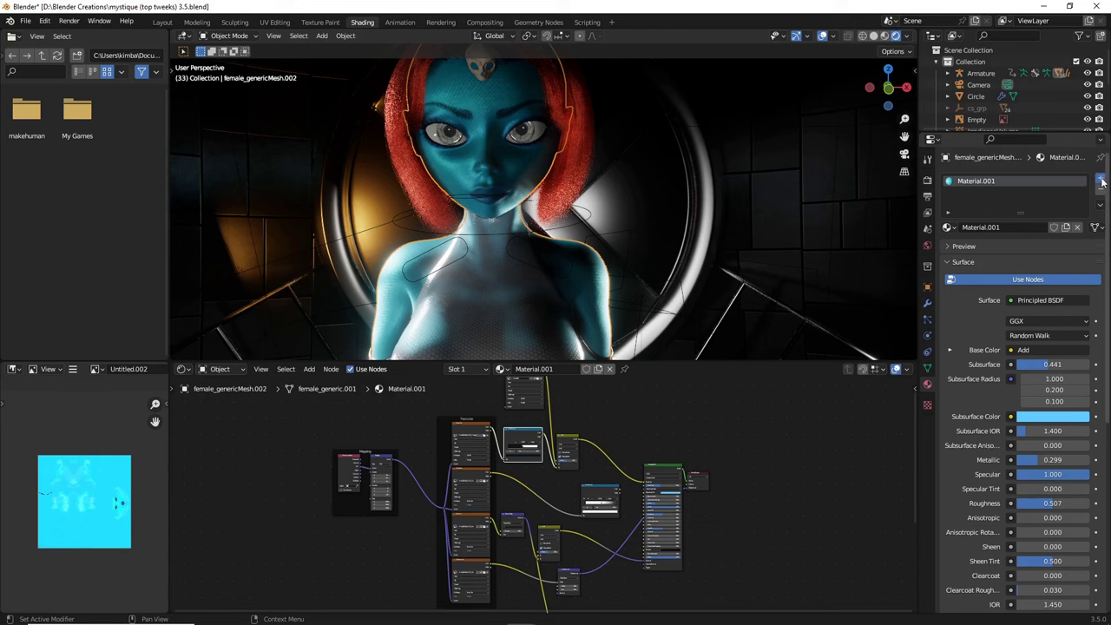
{"action": "scroll", "coordinate": [770, 188], "scroll_direction": "down", "scroll_amount": 3}
{"action": "left_click", "coordinate": [643, 231]}
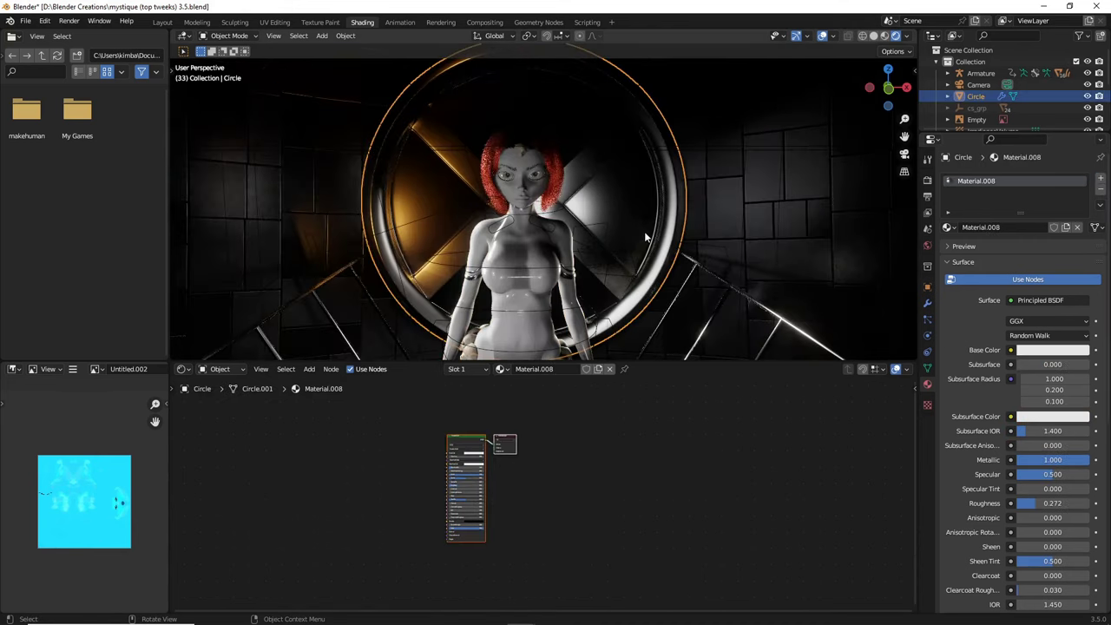
{"action": "scroll", "coordinate": [640, 233], "scroll_direction": "up", "scroll_amount": 2}
{"action": "scroll", "coordinate": [633, 262], "scroll_direction": "up", "scroll_amount": 3}
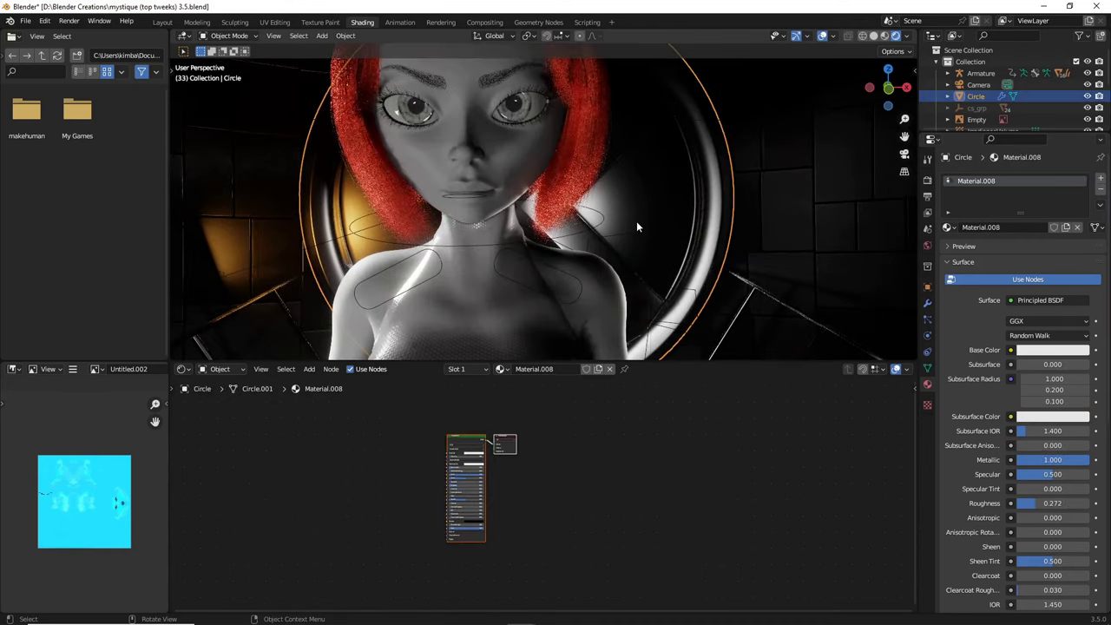
{"action": "middle_click_drag", "start_coordinate": [636, 221], "coordinate": [624, 266]}
{"action": "scroll", "coordinate": [657, 262], "scroll_direction": "down", "scroll_amount": 5}
{"action": "scroll", "coordinate": [624, 271], "scroll_direction": "up", "scroll_amount": 2}
{"action": "scroll", "coordinate": [623, 271], "scroll_direction": "up", "scroll_amount": 1}
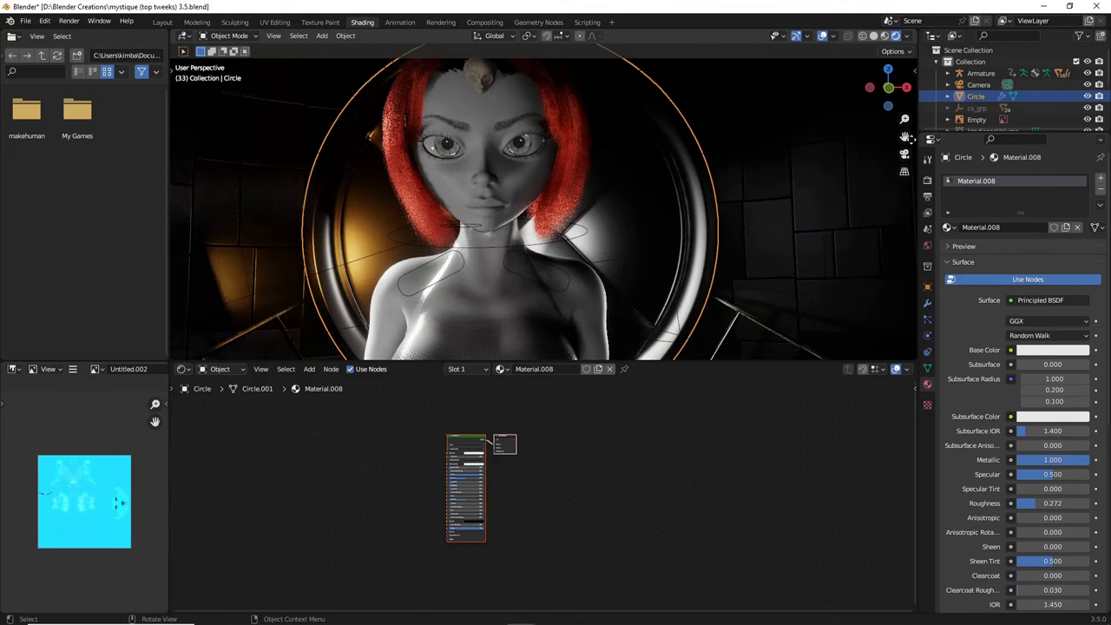
{"action": "left_click_drag", "start_coordinate": [905, 137], "coordinate": [913, 159]}
{"action": "scroll", "coordinate": [754, 218], "scroll_direction": "up", "scroll_amount": 2}
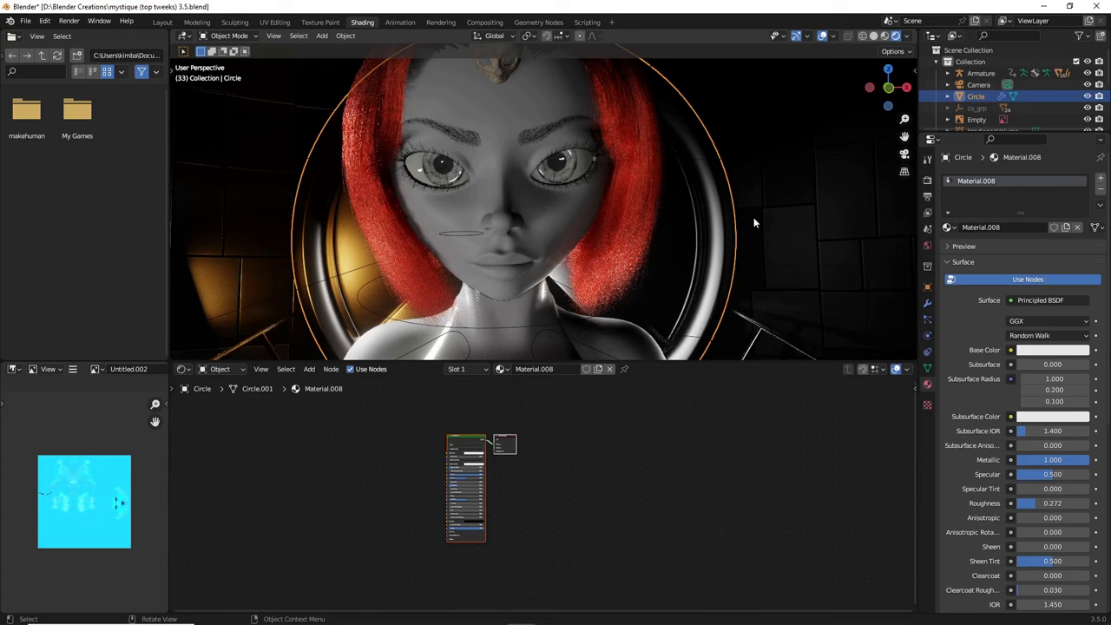
{"action": "left_click", "coordinate": [753, 217]}
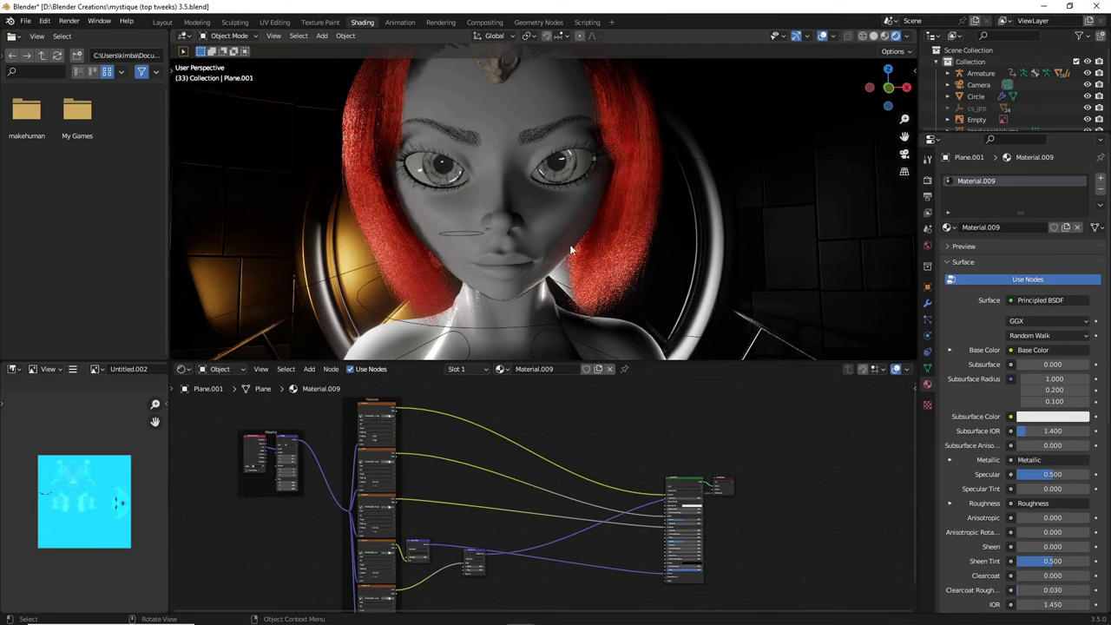
Select the character's body mesh, create a new material in its empty second slot, and deselect the new nodes
{"action": "left_click", "coordinate": [544, 218]}
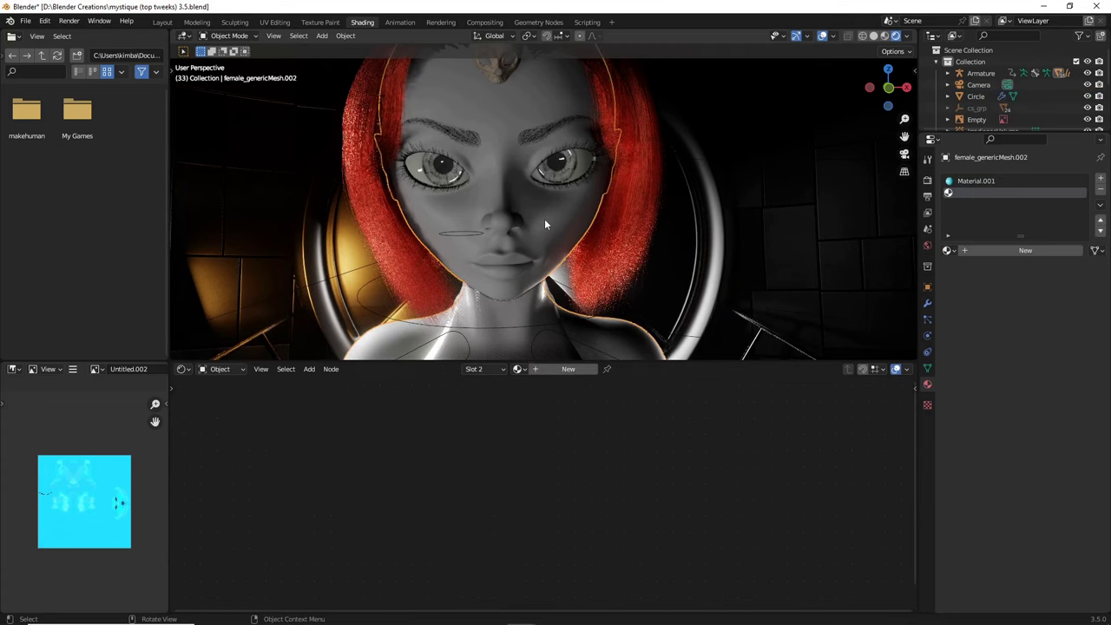
{"action": "left_click", "coordinate": [534, 370]}
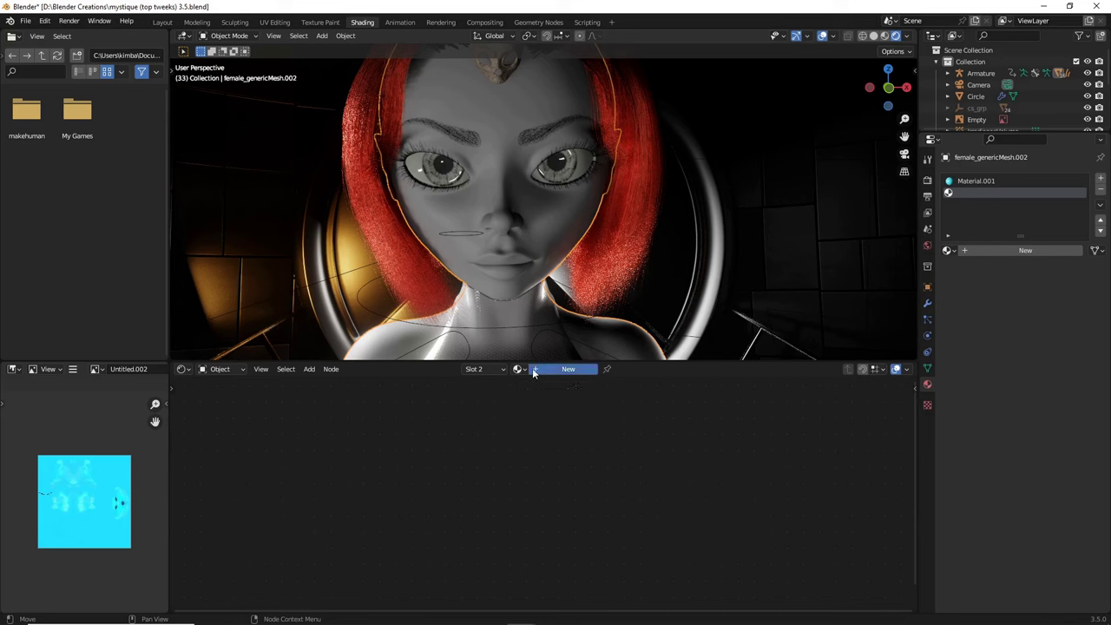
{"action": "scroll", "coordinate": [536, 393], "scroll_direction": "up", "scroll_amount": 3}
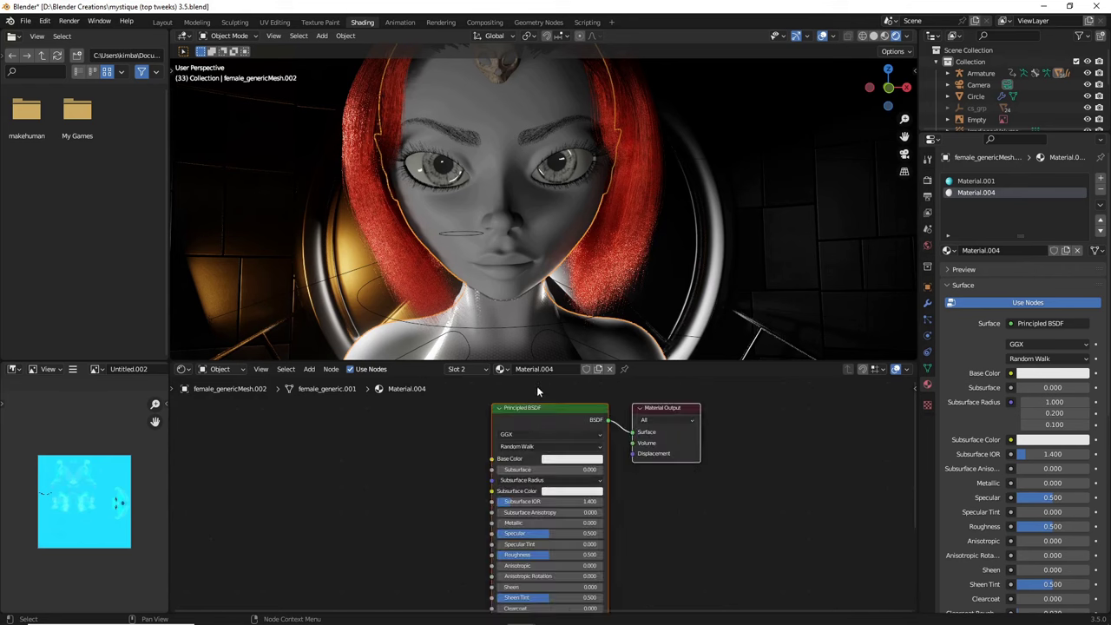
{"action": "left_click", "coordinate": [443, 421]}
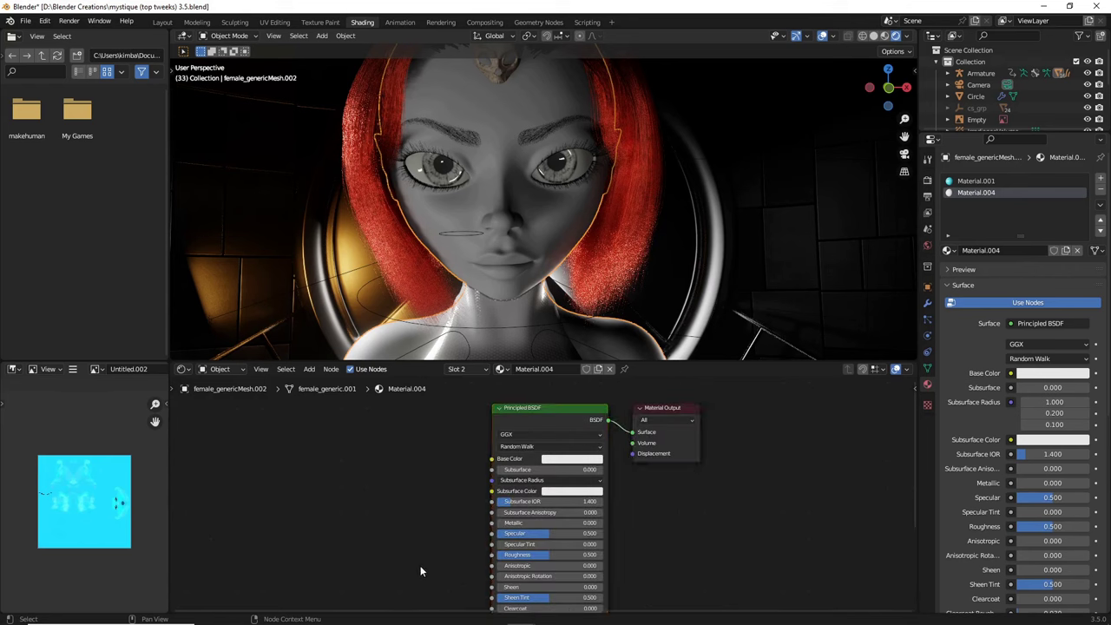
Switch to the browser and open the list of all ambientCG assets
{"action": "mouse_move", "coordinate": [404, 619]}
{"action": "left_click", "coordinate": [359, 615]}
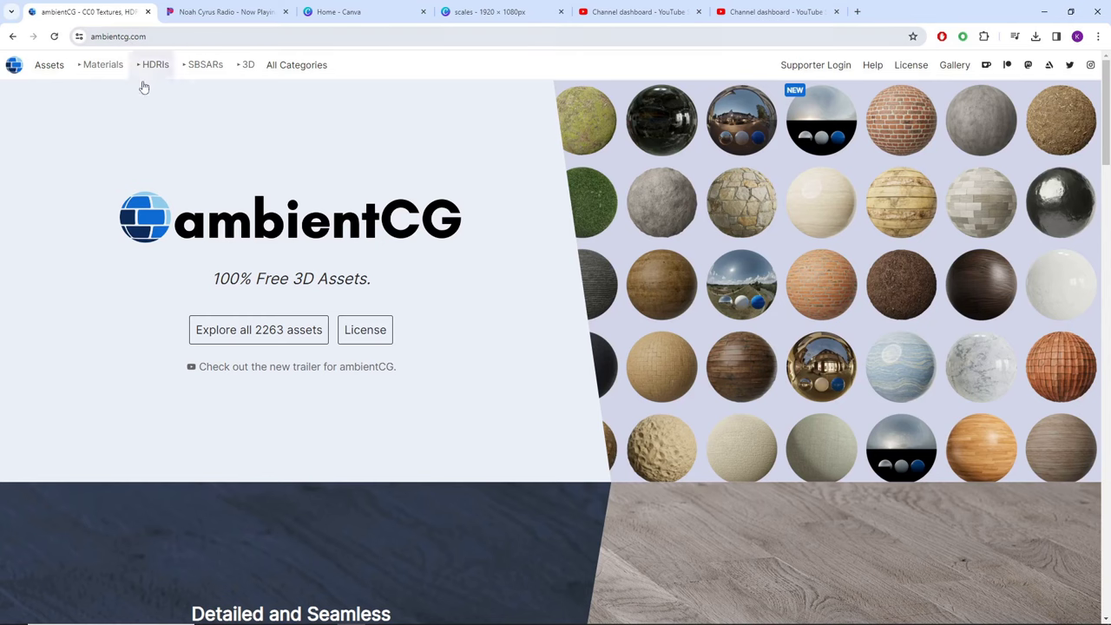
{"action": "left_click", "coordinate": [290, 334]}
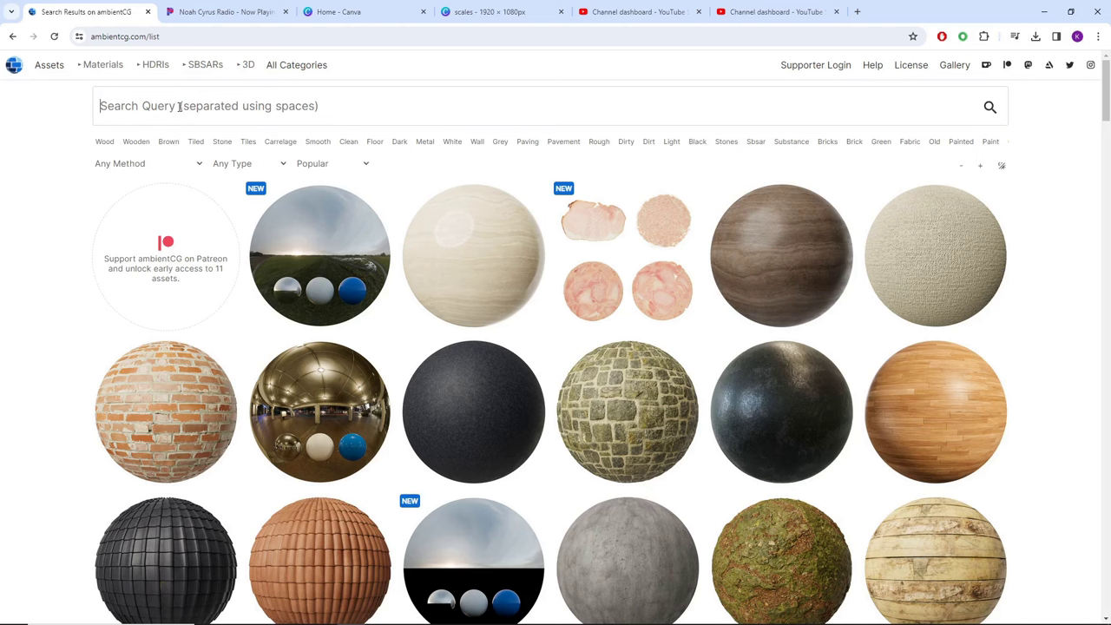
Search the ambientCG assets for "roofing"
{"action": "left_click", "coordinate": [179, 106]}
{"action": "type", "text": "roof"}
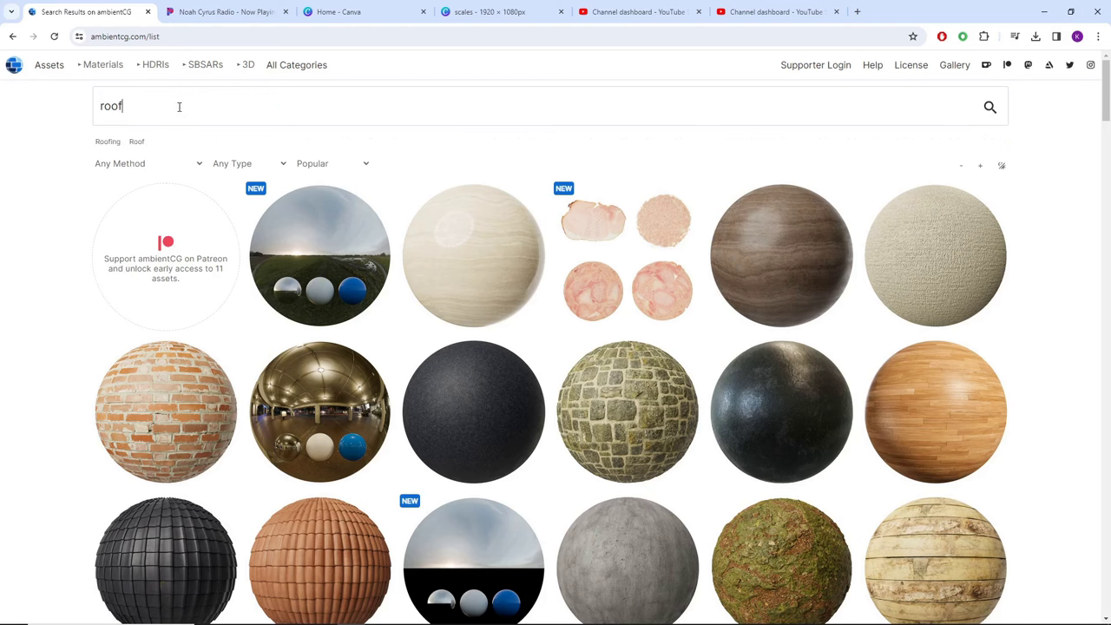
{"action": "type", "text": "ing"}
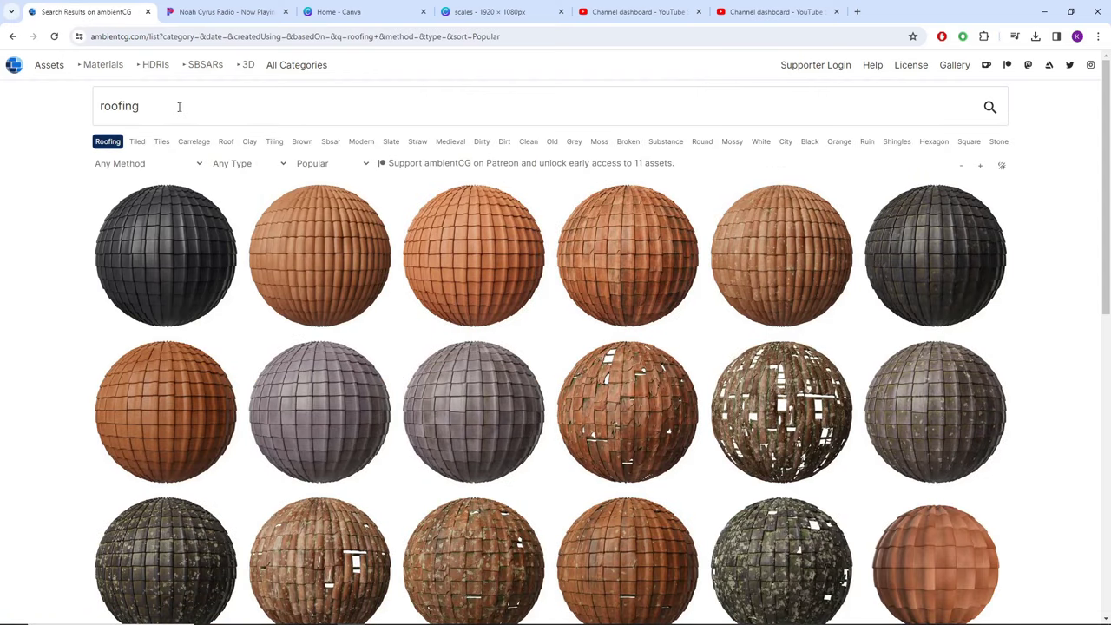
Browse the roofing materials and open the scale-like Roofing Tiles 004 asset
{"action": "scroll", "coordinate": [334, 274], "scroll_direction": "down", "scroll_amount": 3}
{"action": "scroll", "coordinate": [340, 284], "scroll_direction": "down", "scroll_amount": 2}
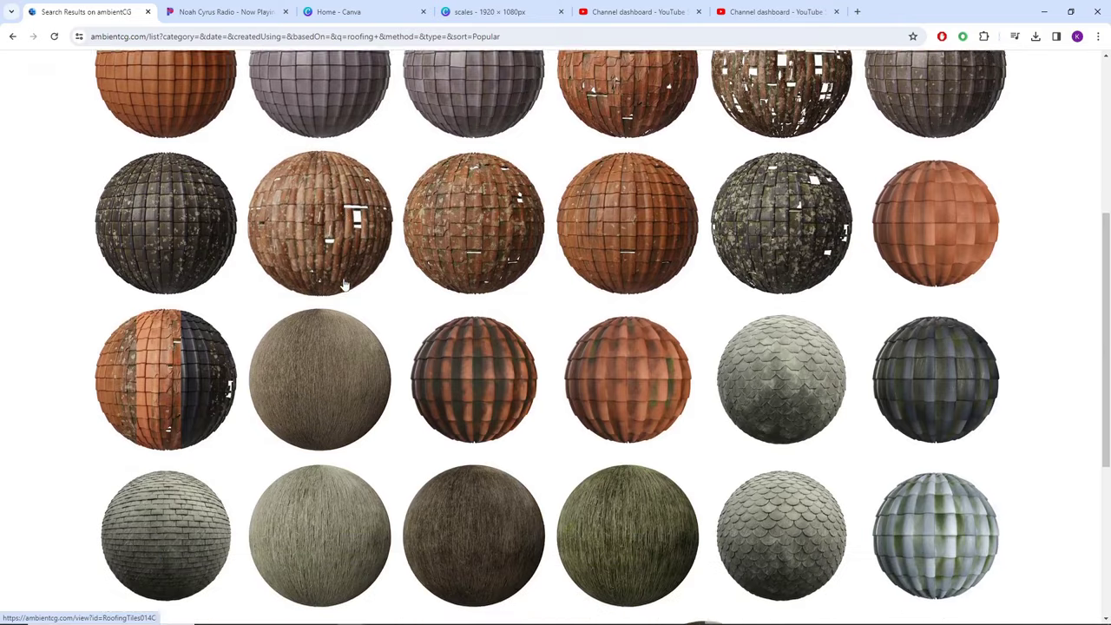
{"action": "scroll", "coordinate": [555, 365], "scroll_direction": "down", "scroll_amount": 2}
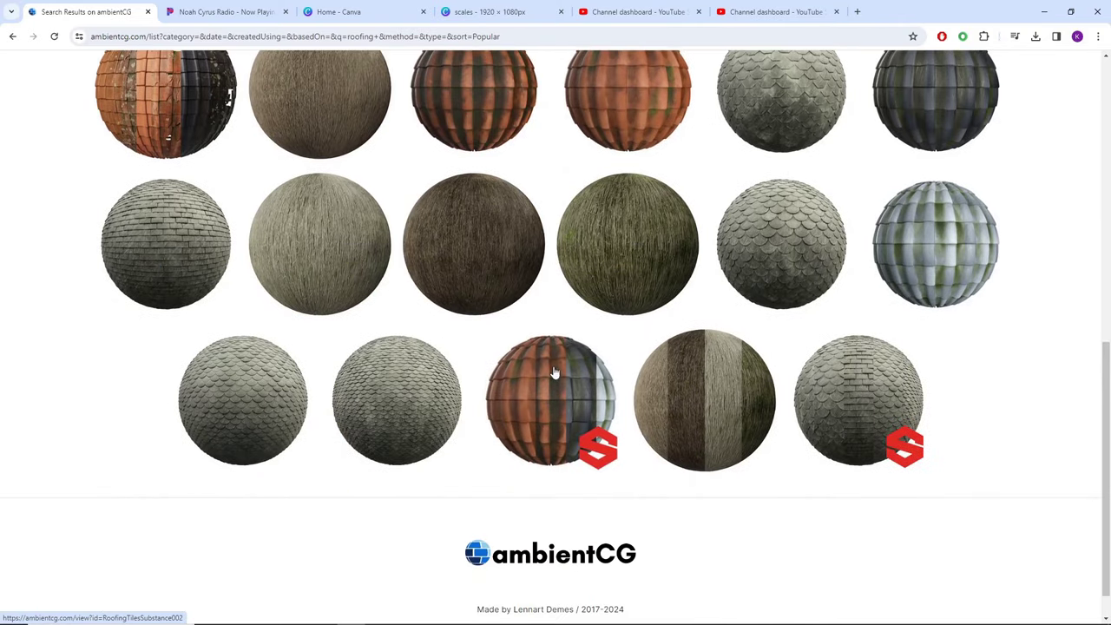
{"action": "scroll", "coordinate": [554, 371], "scroll_direction": "up", "scroll_amount": 2}
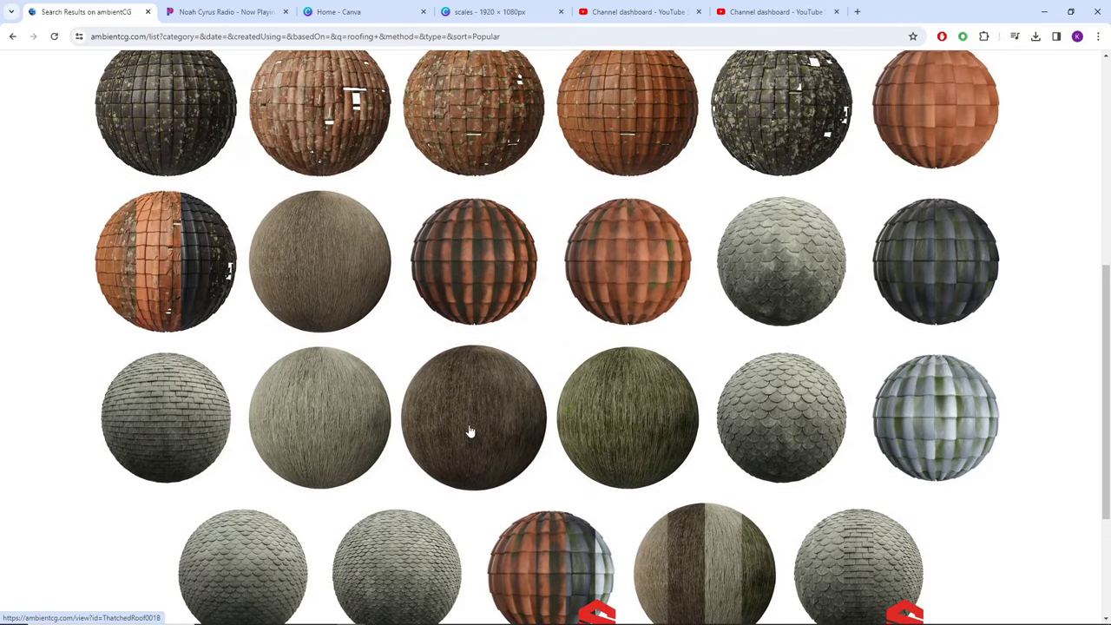
{"action": "scroll", "coordinate": [468, 431], "scroll_direction": "down", "scroll_amount": 1}
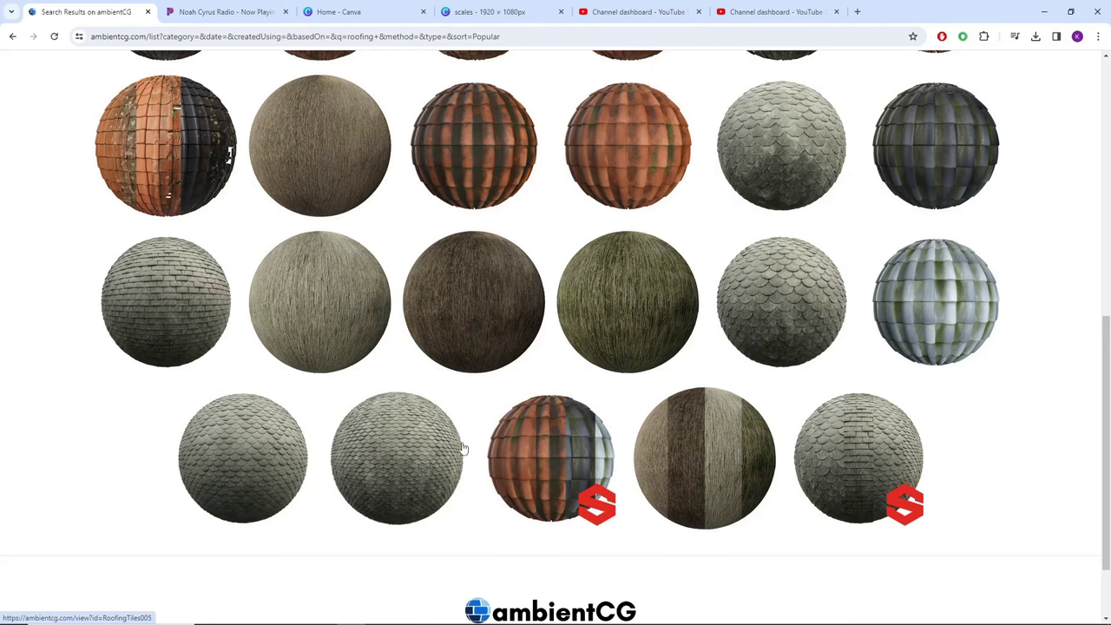
{"action": "scroll", "coordinate": [356, 436], "scroll_direction": "up", "scroll_amount": 4}
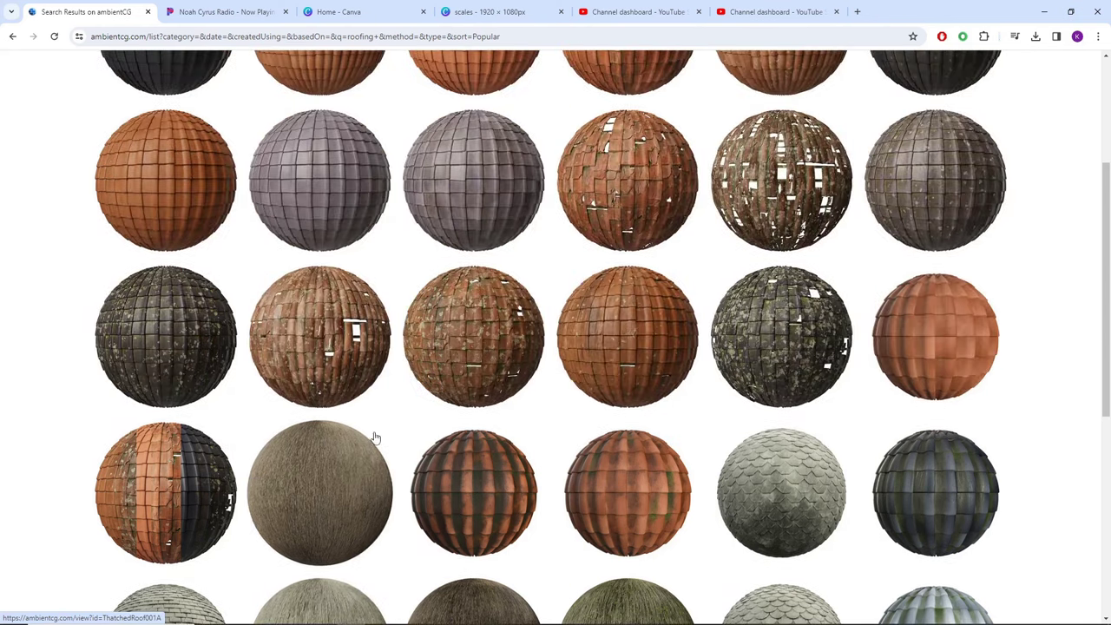
{"action": "scroll", "coordinate": [375, 436], "scroll_direction": "up", "scroll_amount": 2}
{"action": "scroll", "coordinate": [379, 439], "scroll_direction": "down", "scroll_amount": 6}
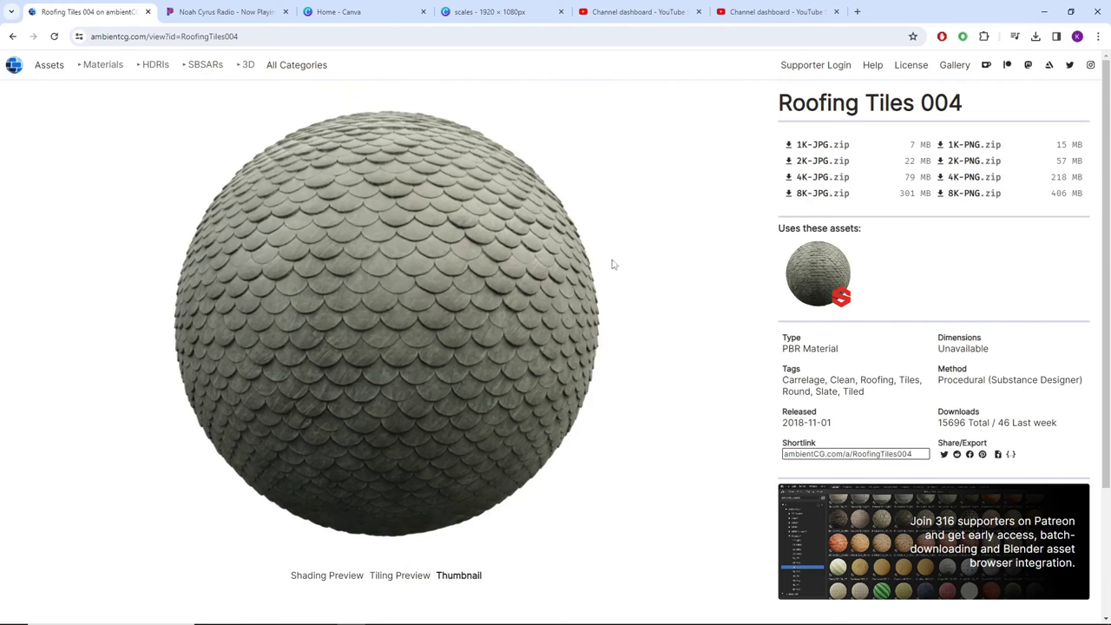
Download the 2K-JPG zip of the Roofing Tiles 004 material
{"action": "mouse_move", "coordinate": [798, 183]}
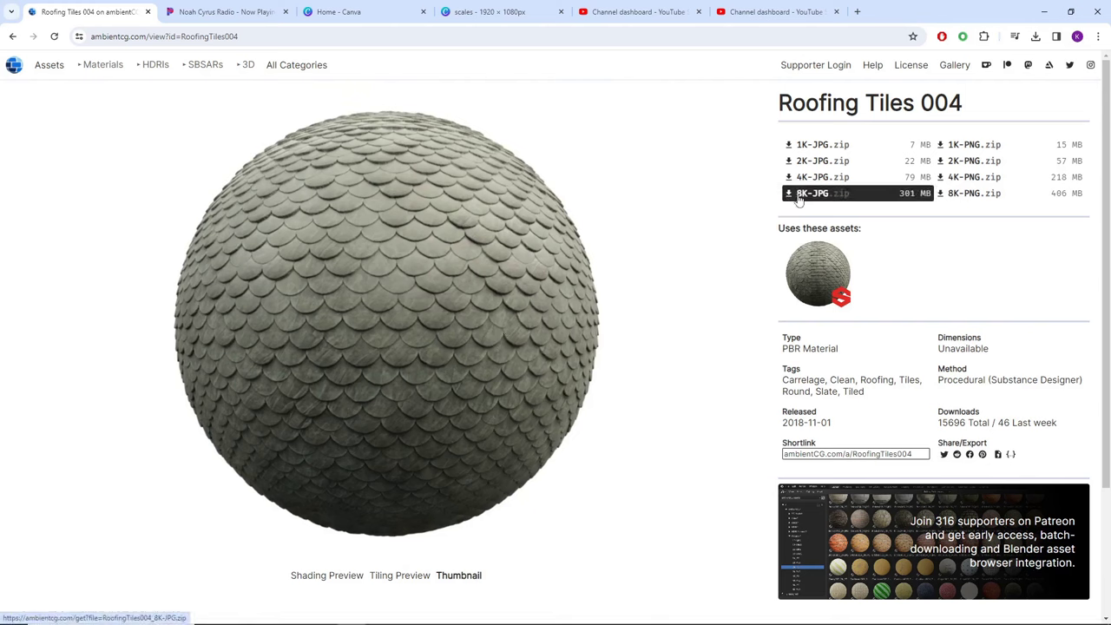
{"action": "left_click", "coordinate": [799, 166]}
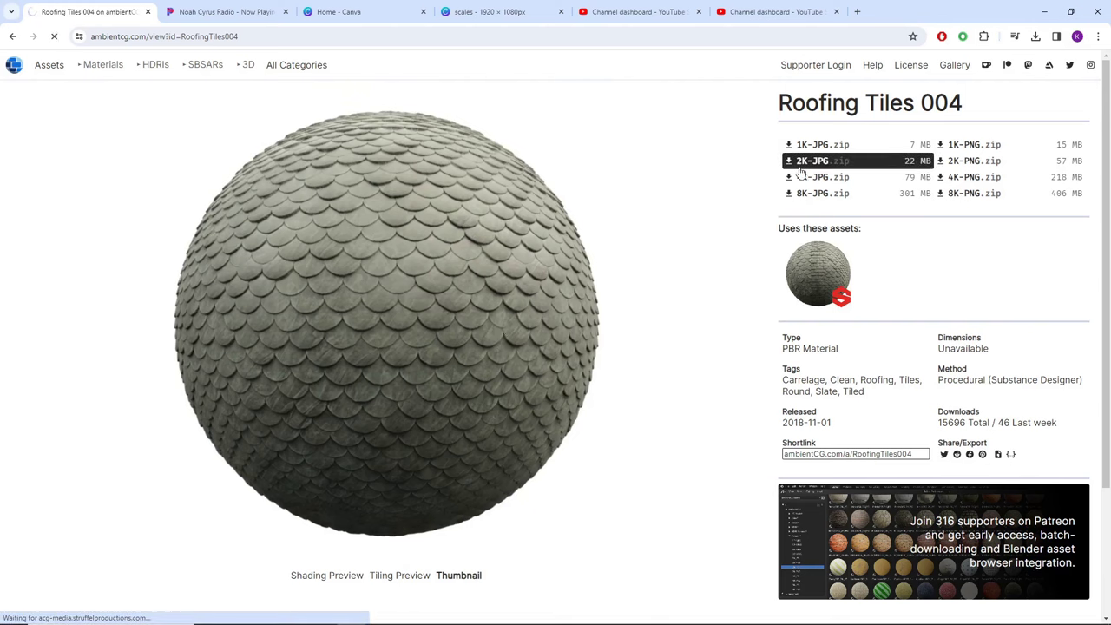
{"action": "mouse_move", "coordinate": [801, 172]}
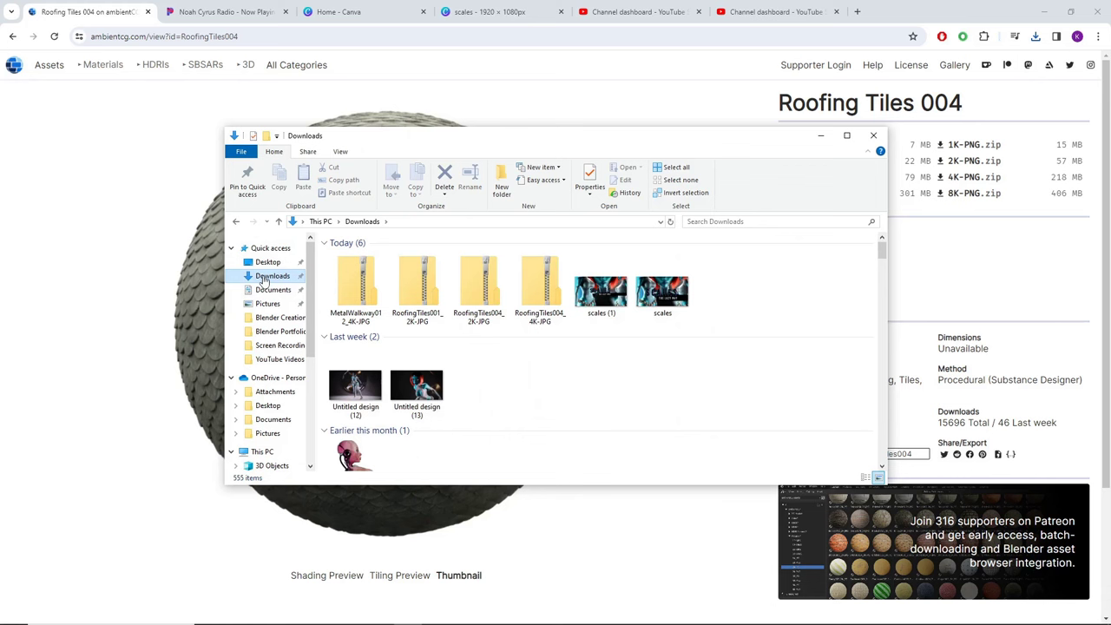
Extract the RoofingTiles004_2K-JPG archive from Downloads into the D:\Blender Tectures folder
{"action": "left_click", "coordinate": [484, 304]}
{"action": "right_click", "coordinate": [483, 305]}
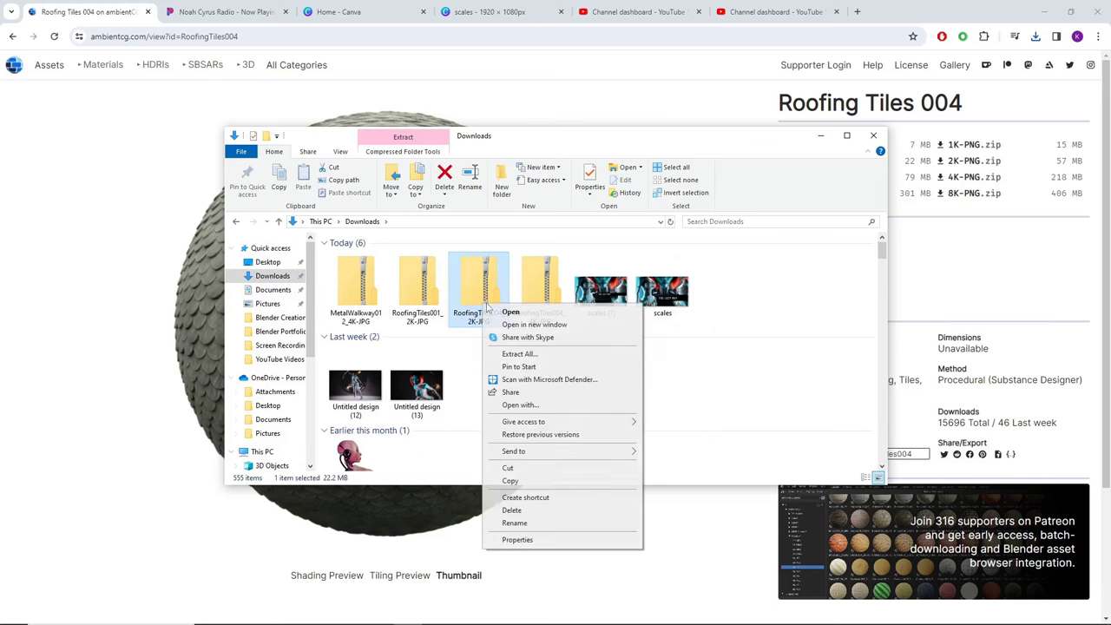
{"action": "left_click", "coordinate": [518, 354]}
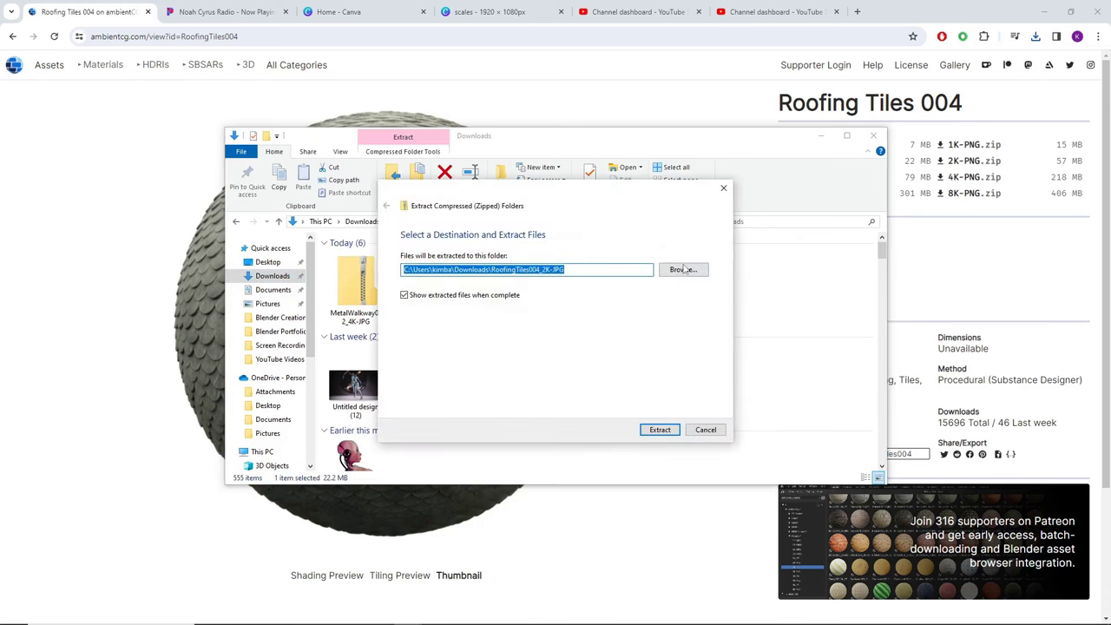
{"action": "left_click", "coordinate": [683, 270]}
{"action": "left_click", "coordinate": [398, 421]}
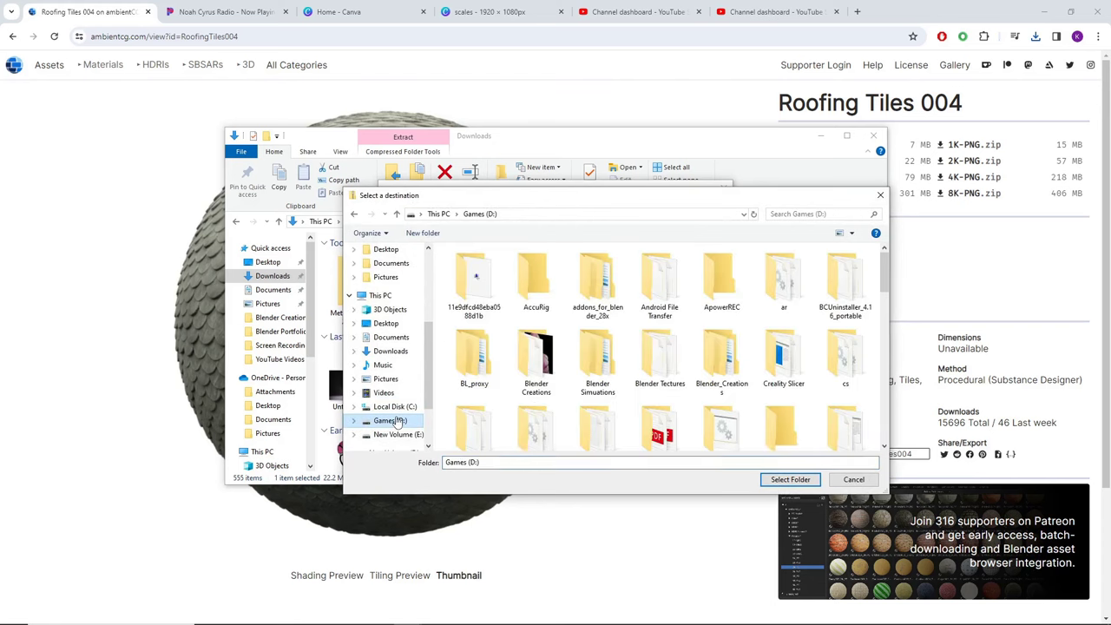
{"action": "double_click", "coordinate": [662, 368]}
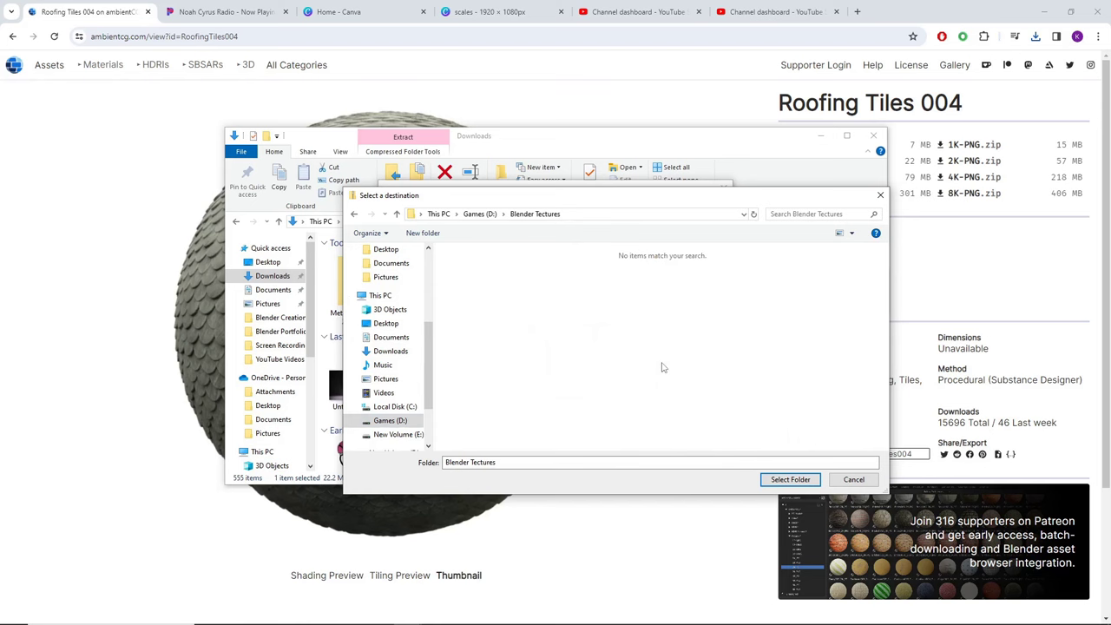
{"action": "left_click", "coordinate": [789, 479]}
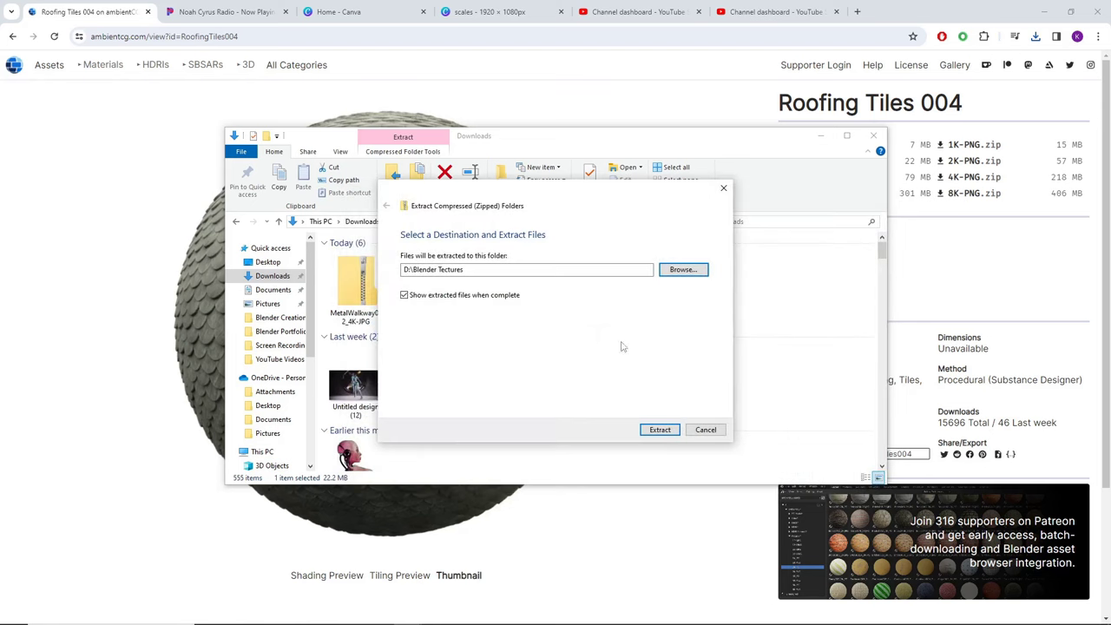
{"action": "left_click", "coordinate": [661, 431]}
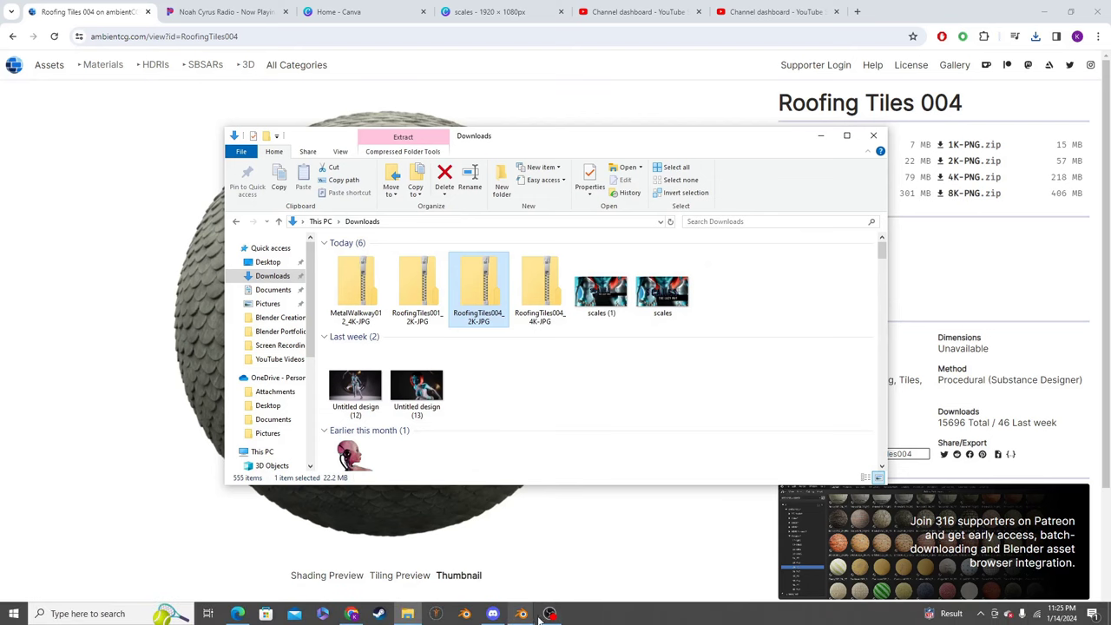
Switch to Blender and load the RoofingTiles004_4K-JPG Roughness, Color, Displacement and Normal maps from Blender Tectures onto the Principled BSDF with Principled Texture Setup
{"action": "left_click", "coordinate": [521, 614]}
{"action": "left_click", "coordinate": [483, 581]}
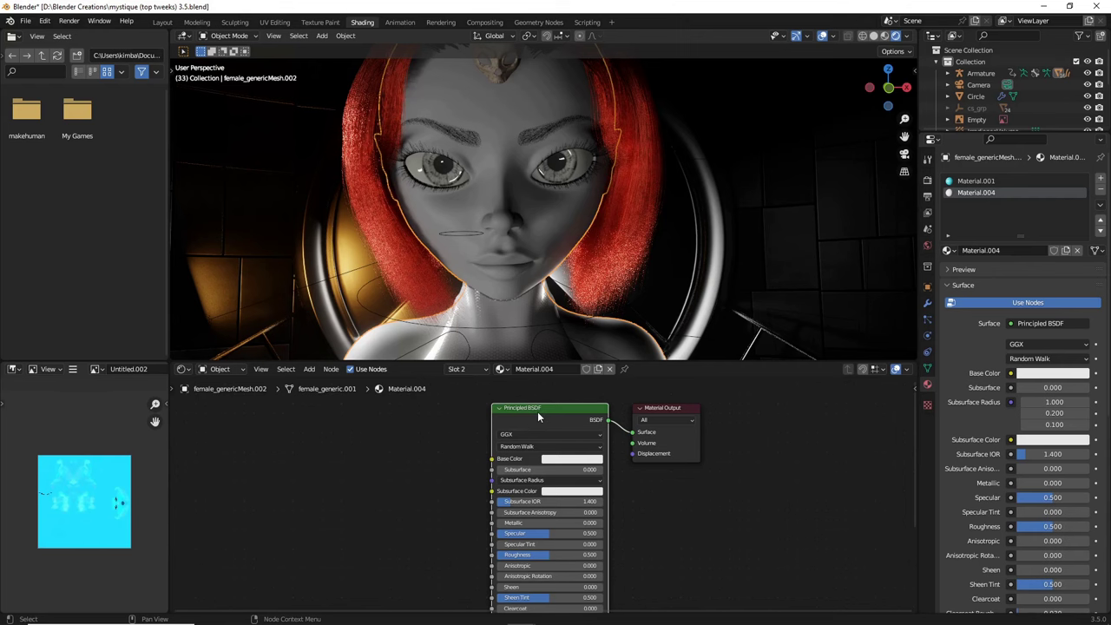
{"action": "key", "text": "ctrl+shift+t"}
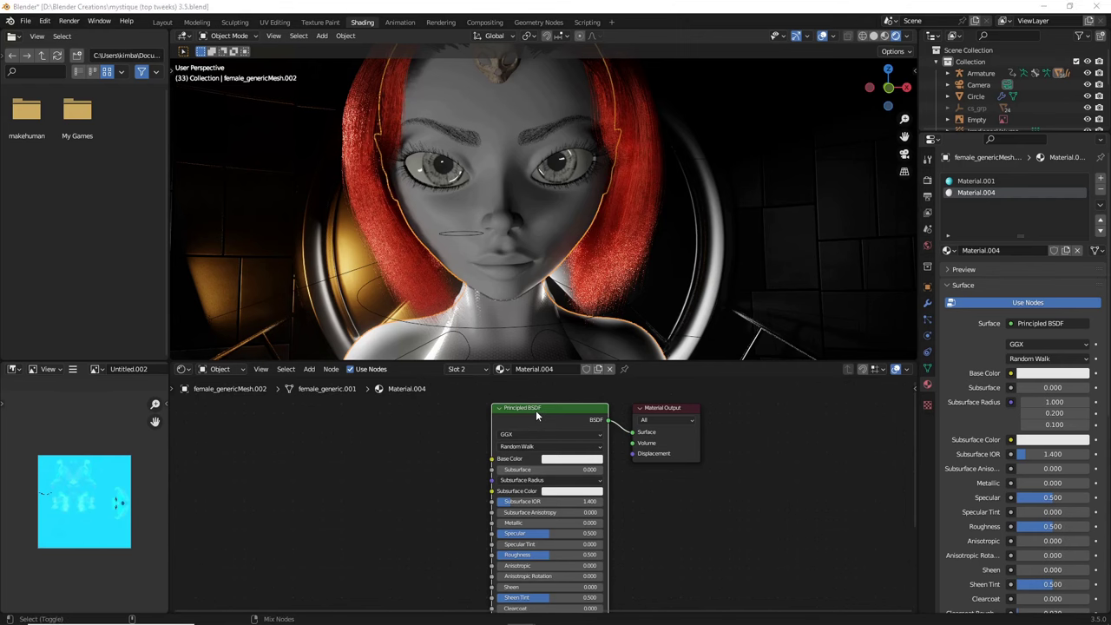
{"action": "left_click", "coordinate": [297, 445]}
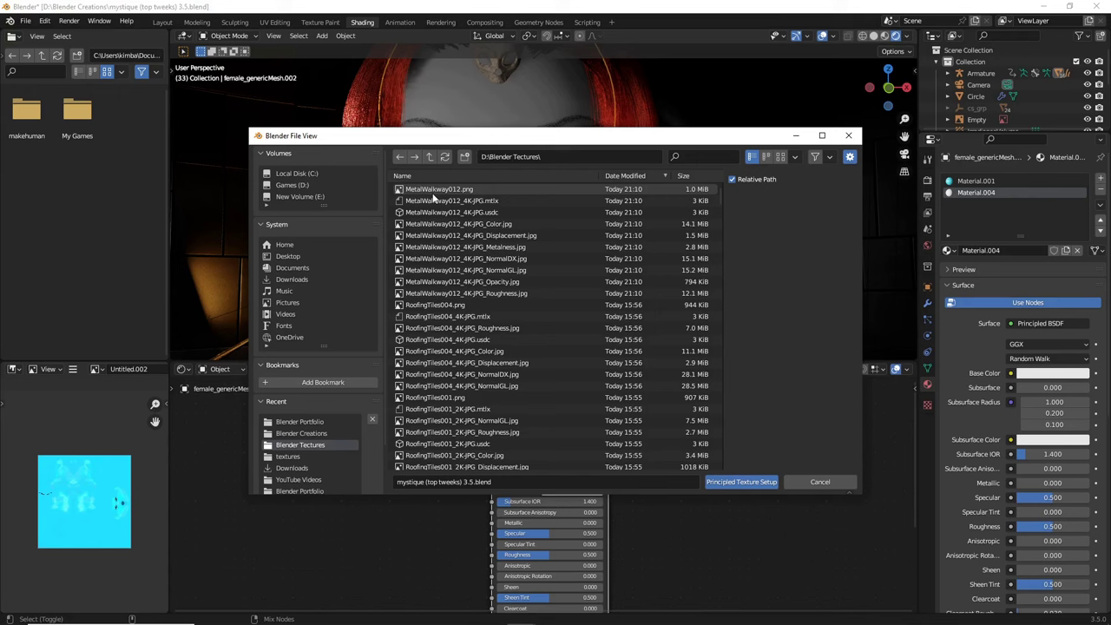
{"action": "left_click", "coordinate": [426, 328]}
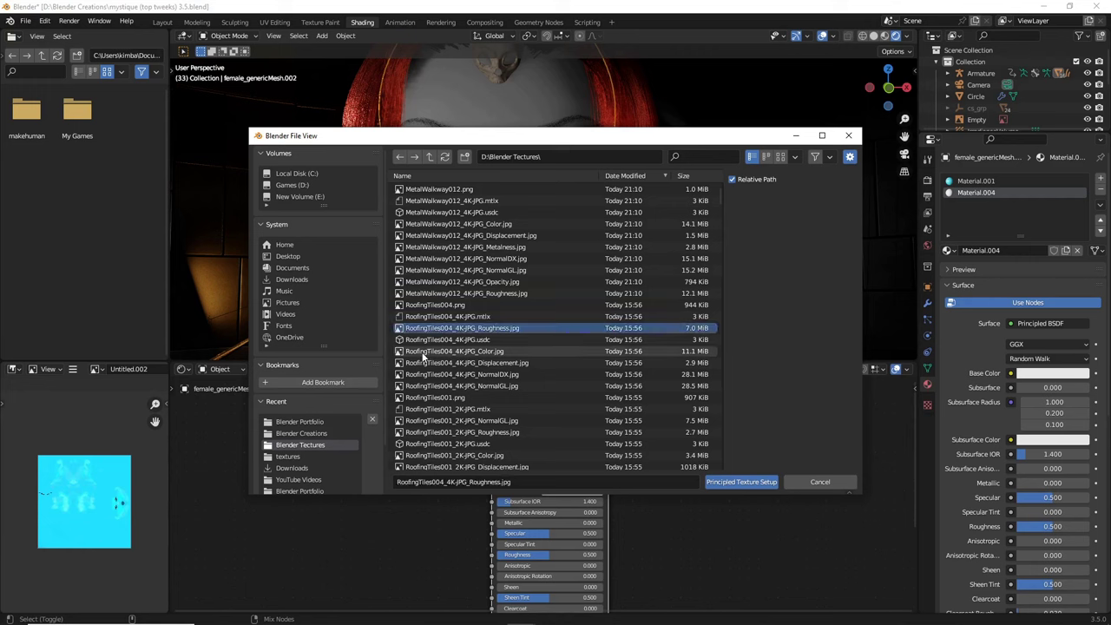
{"action": "left_click", "coordinate": [423, 353], "text": "ctrl"}
{"action": "left_click", "coordinate": [423, 397], "text": "shift"}
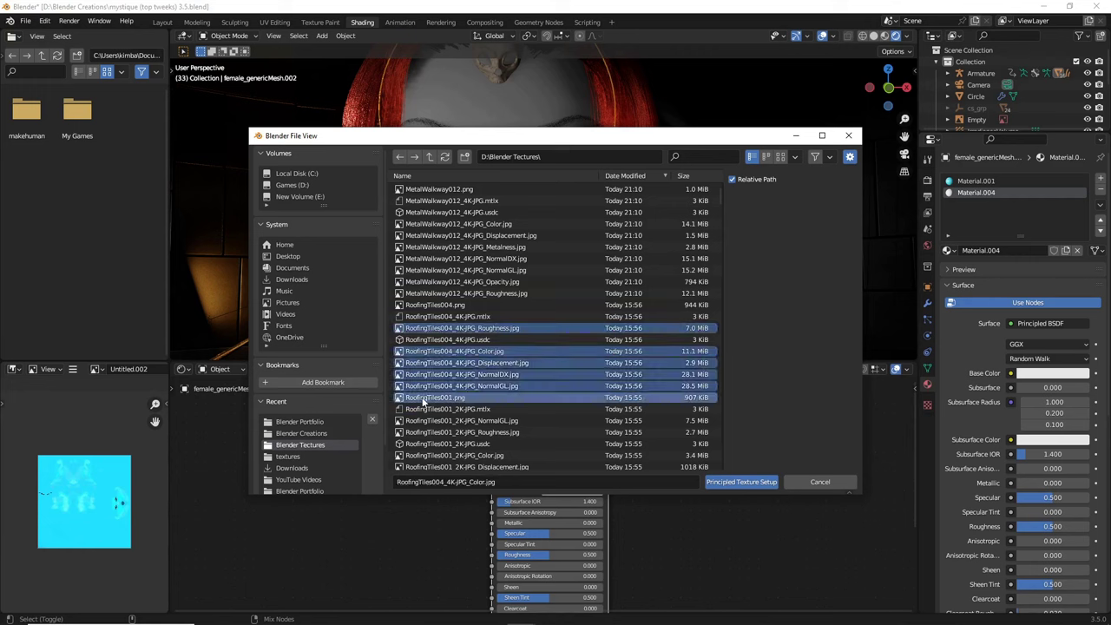
{"action": "left_click", "coordinate": [734, 483]}
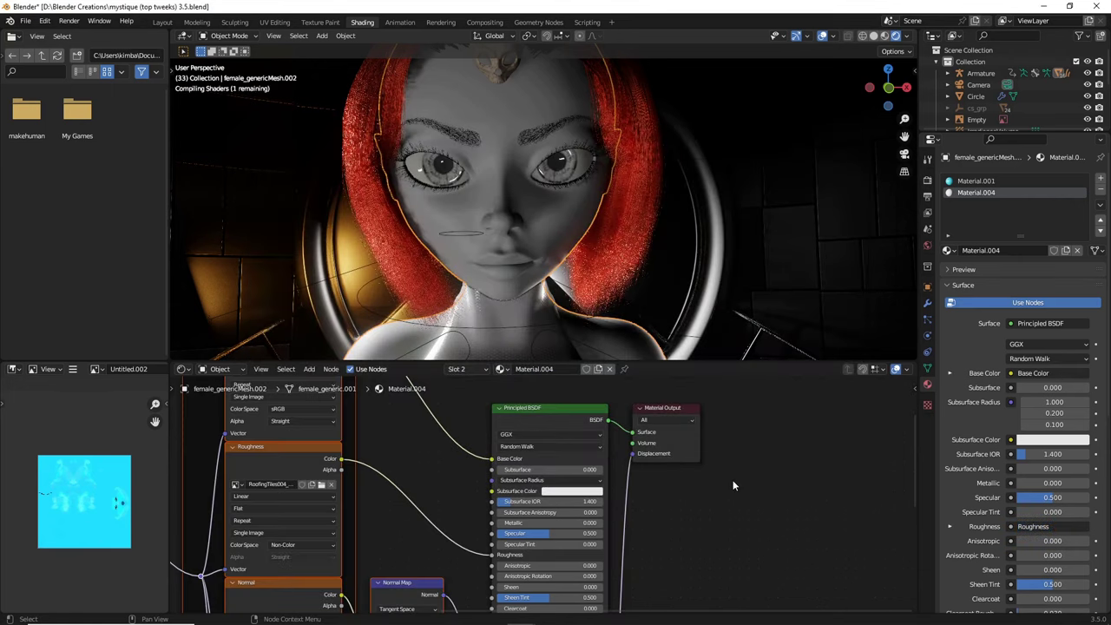
{"action": "scroll", "coordinate": [728, 470], "scroll_direction": "down", "scroll_amount": 3}
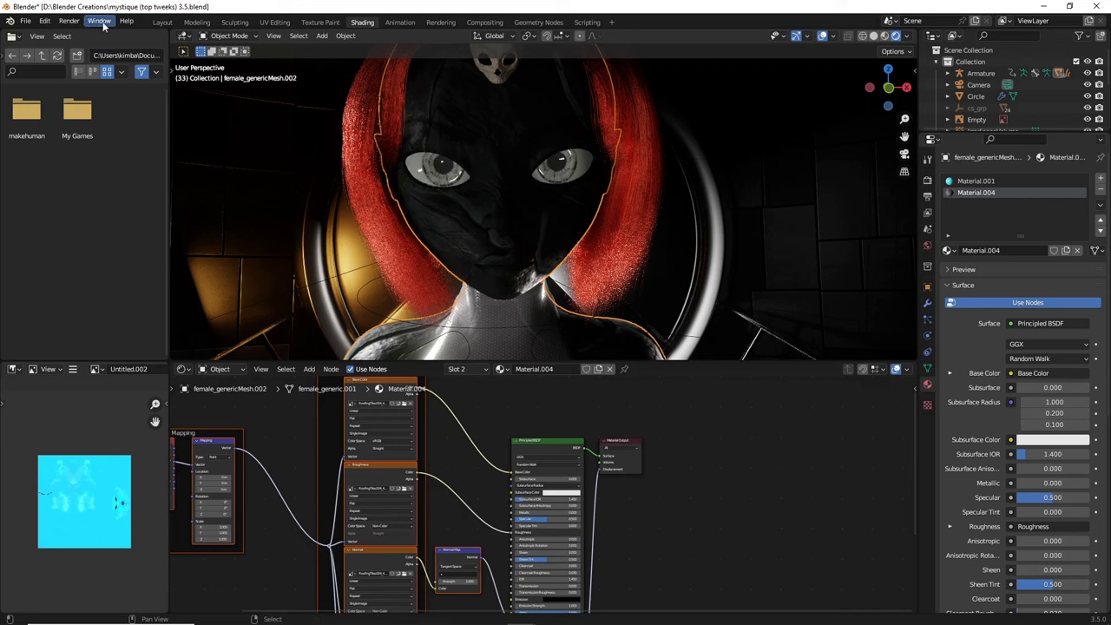
Check in the add-on preferences whether Node Wrangler is enabled, filtering the list by "node"
{"action": "left_click", "coordinate": [44, 21]}
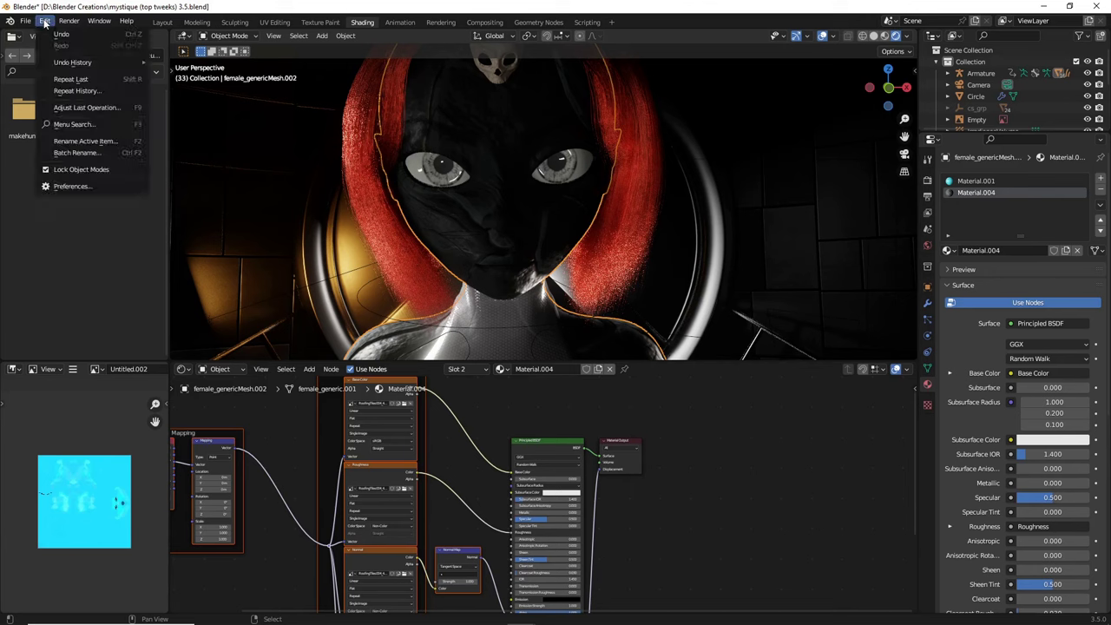
{"action": "left_click", "coordinate": [85, 187]}
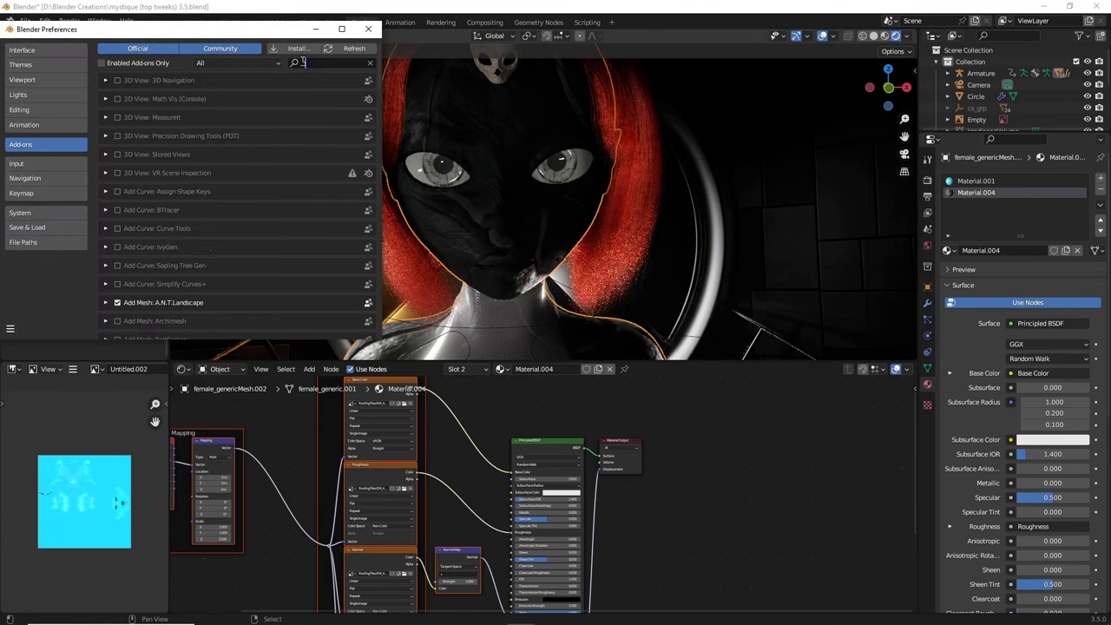
{"action": "left_click", "coordinate": [302, 62]}
{"action": "type", "text": "node"}
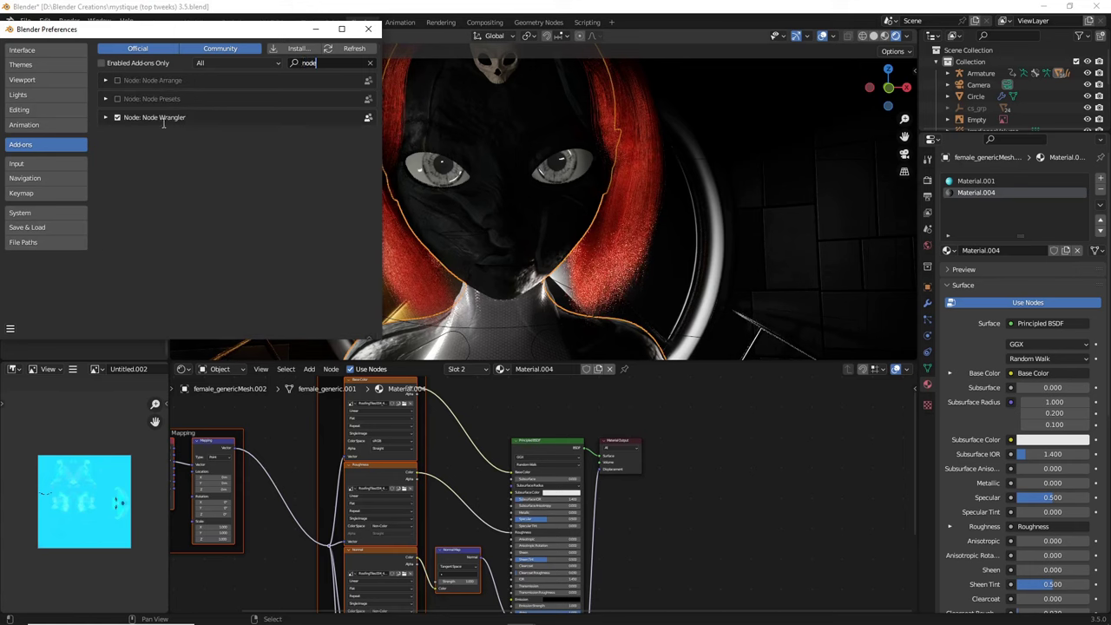
{"action": "left_click", "coordinate": [369, 30]}
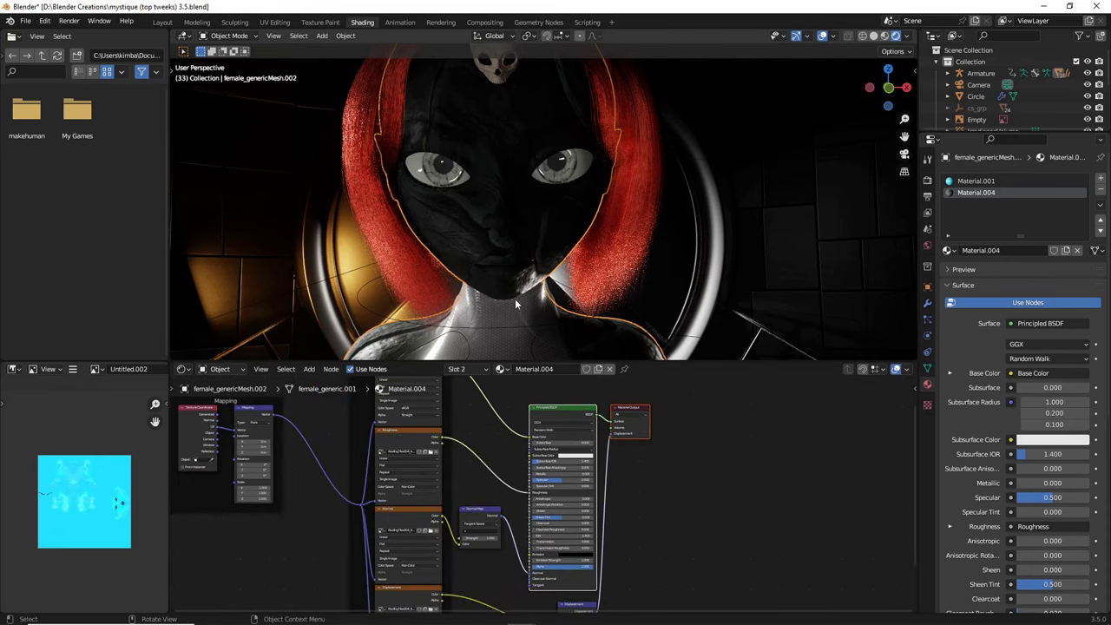
Raise the Mapping node's X, Y and Z scale to 23.8 so the tiles shrink on the body
{"action": "scroll", "coordinate": [510, 297], "scroll_direction": "down", "scroll_amount": 6}
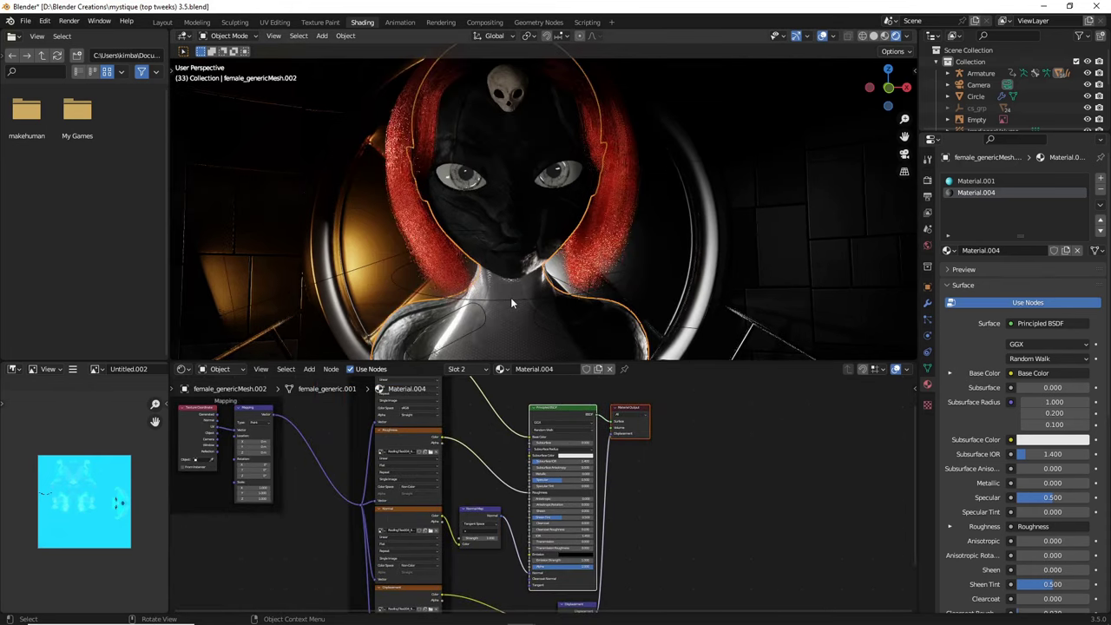
{"action": "middle_click_drag", "start_coordinate": [512, 297], "coordinate": [609, 292]}
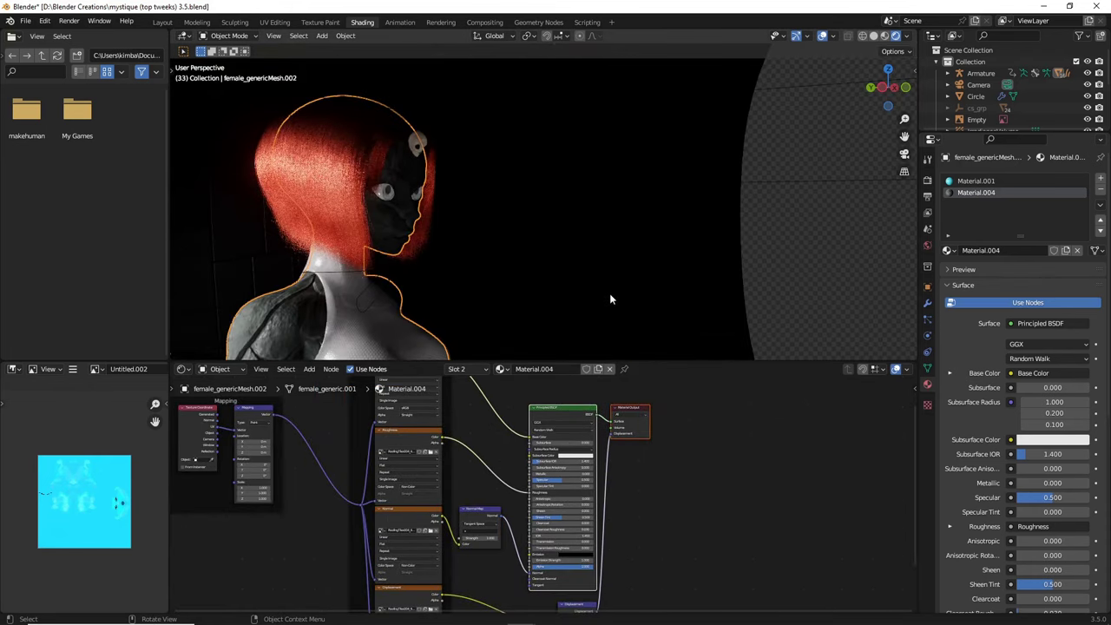
{"action": "left_click_drag", "start_coordinate": [903, 135], "coordinate": [1085, 5]}
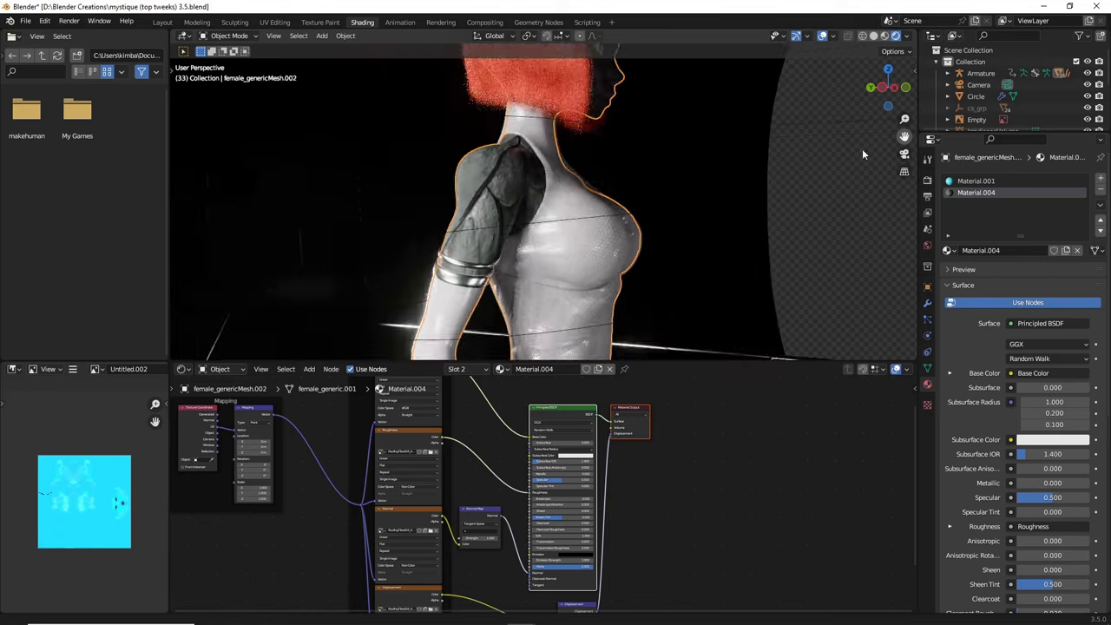
{"action": "scroll", "coordinate": [573, 269], "scroll_direction": "up", "scroll_amount": 4}
{"action": "middle_click_drag", "start_coordinate": [564, 271], "coordinate": [620, 272]}
{"action": "left_click_drag", "start_coordinate": [619, 272], "coordinate": [586, 286]}
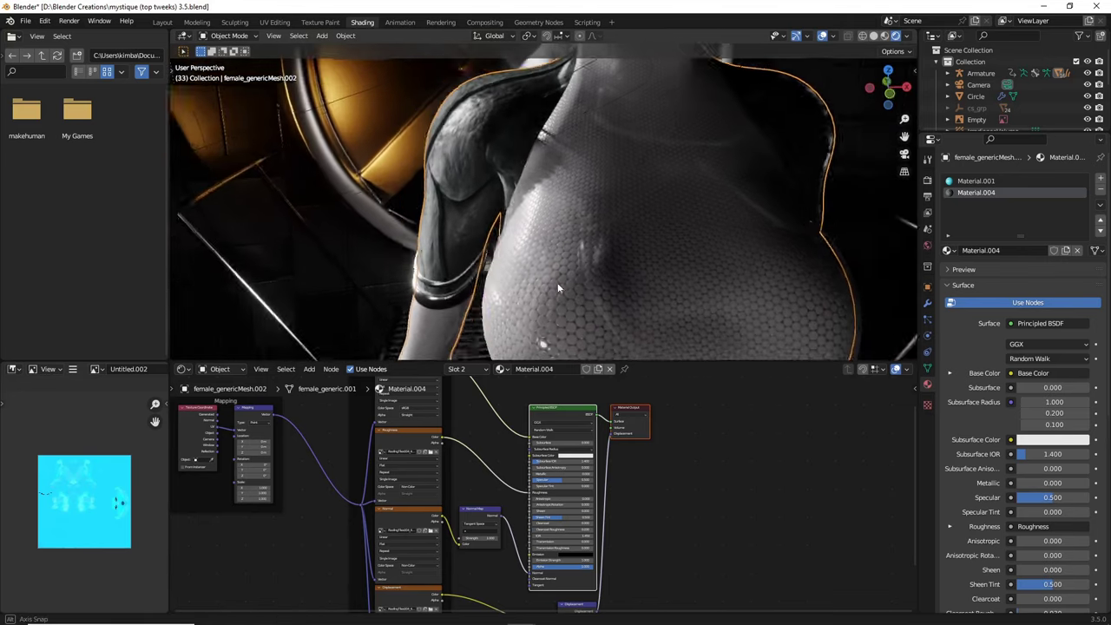
{"action": "middle_click_drag", "start_coordinate": [558, 288], "coordinate": [401, 349]}
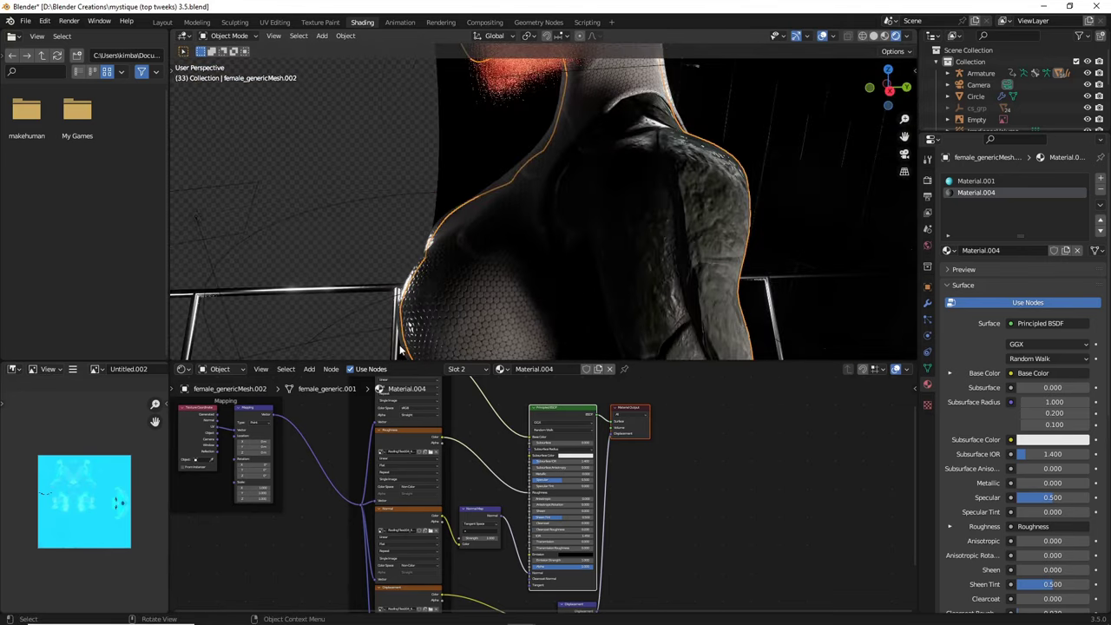
{"action": "scroll", "coordinate": [603, 425], "scroll_direction": "up", "scroll_amount": 8}
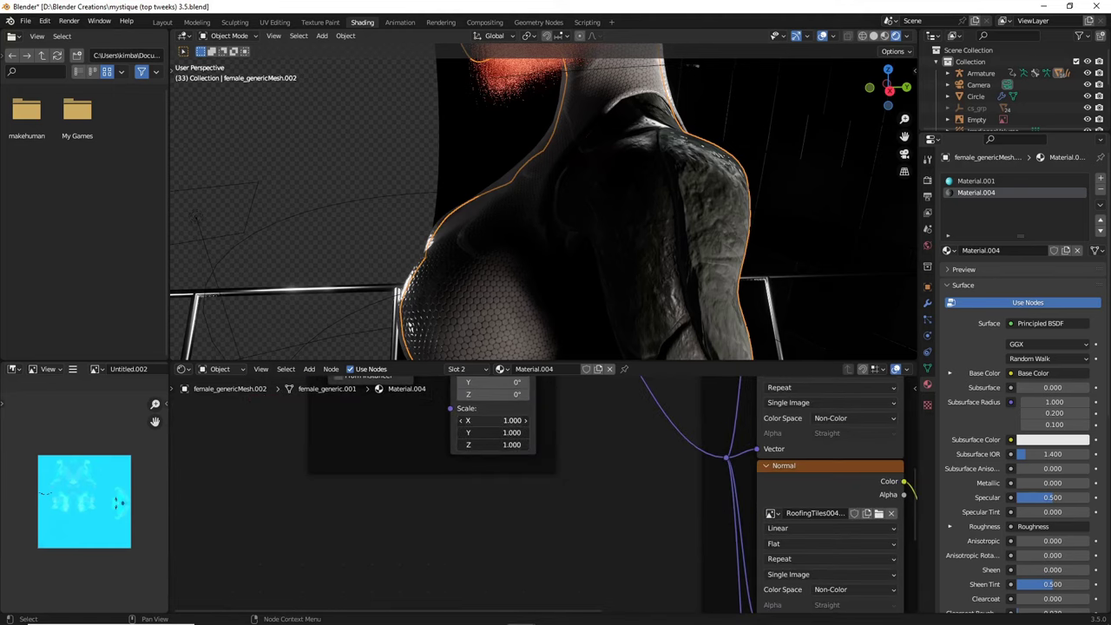
{"action": "left_click_drag", "start_coordinate": [493, 420], "coordinate": [651, 444]}
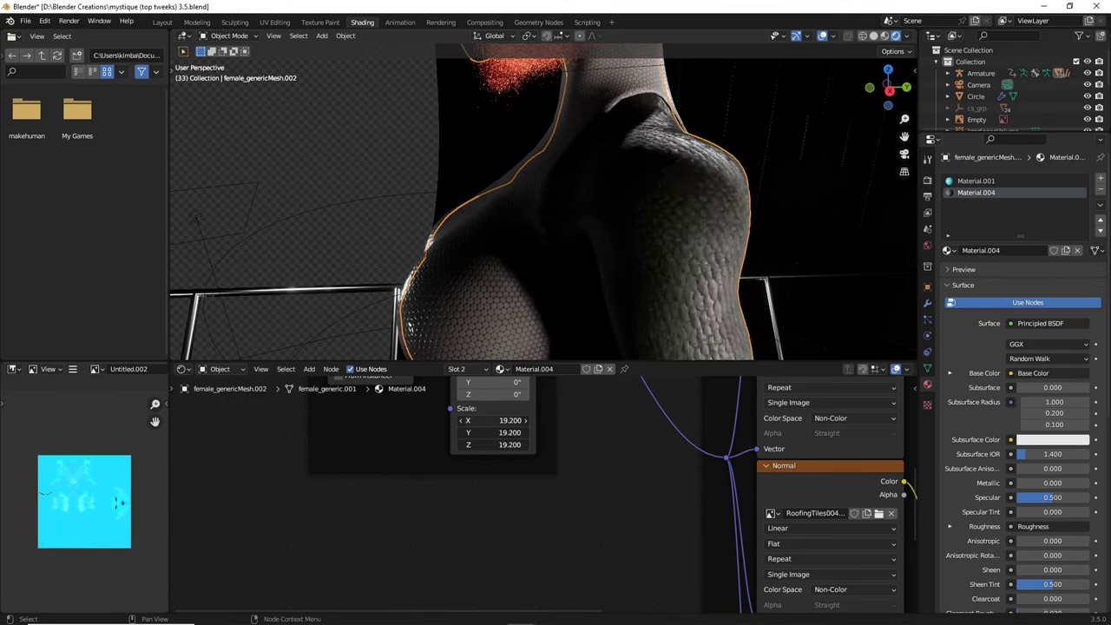
{"action": "left_click_drag", "start_coordinate": [764, 444], "coordinate": [822, 444]}
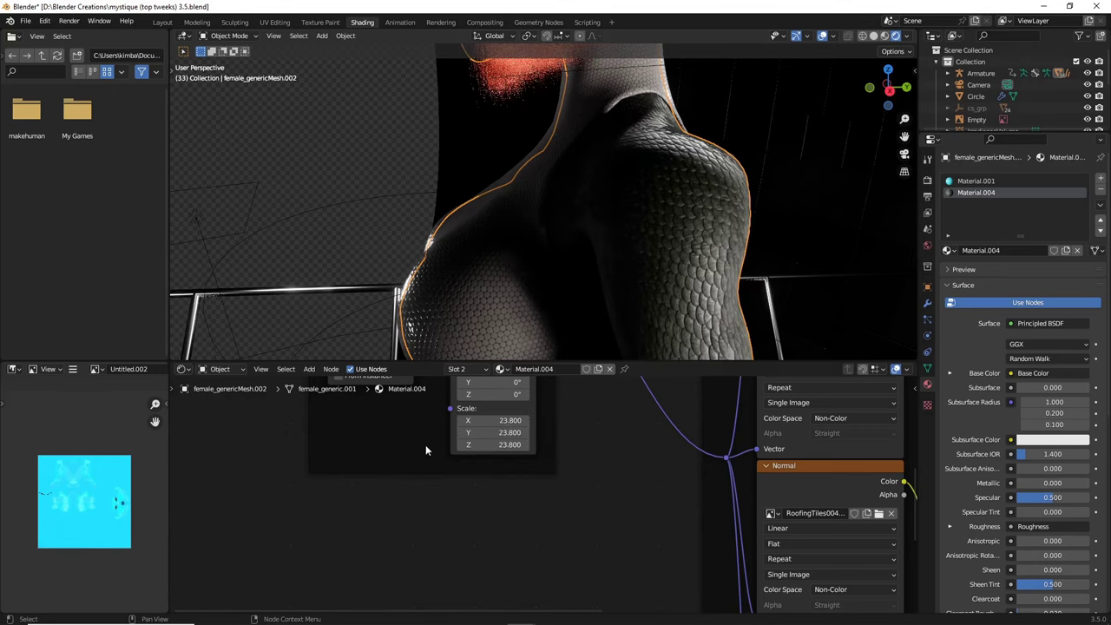
Set the Mapping node's X, Y and Z scale to 50
{"action": "middle_click_drag", "start_coordinate": [554, 318], "coordinate": [525, 319]}
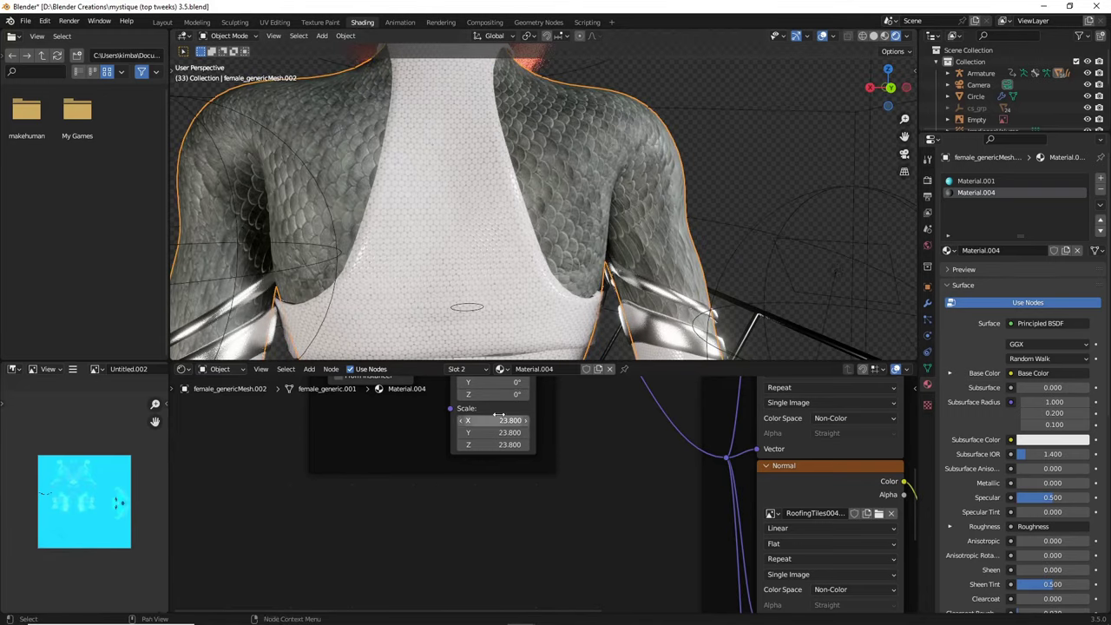
{"action": "left_click_drag", "start_coordinate": [498, 419], "coordinate": [499, 445]}
{"action": "type", "text": "50"}
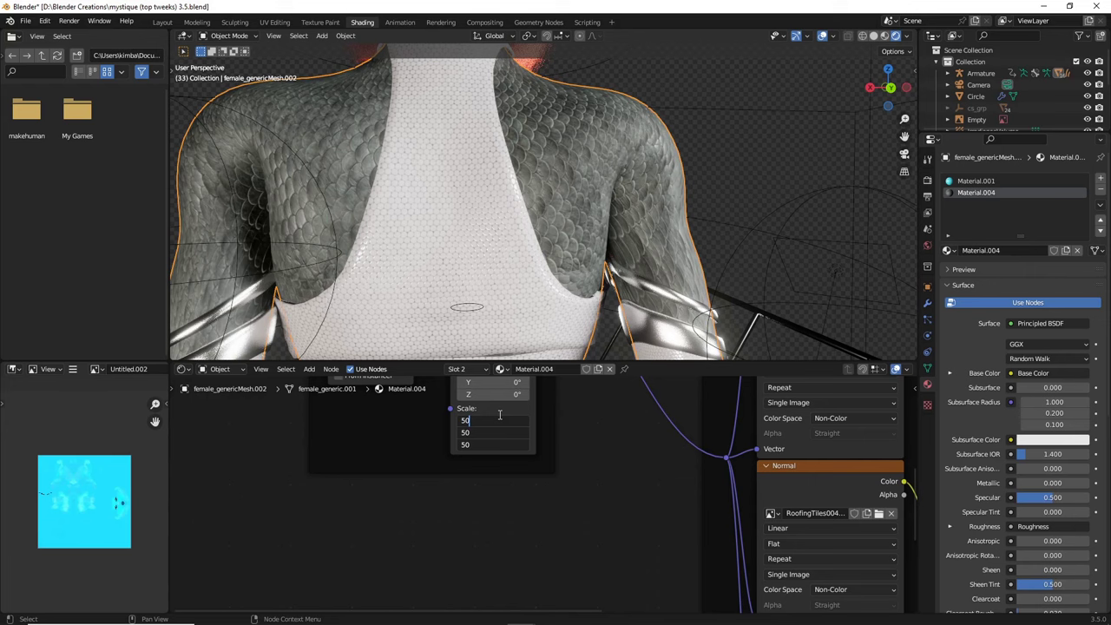
{"action": "key", "text": "Return"}
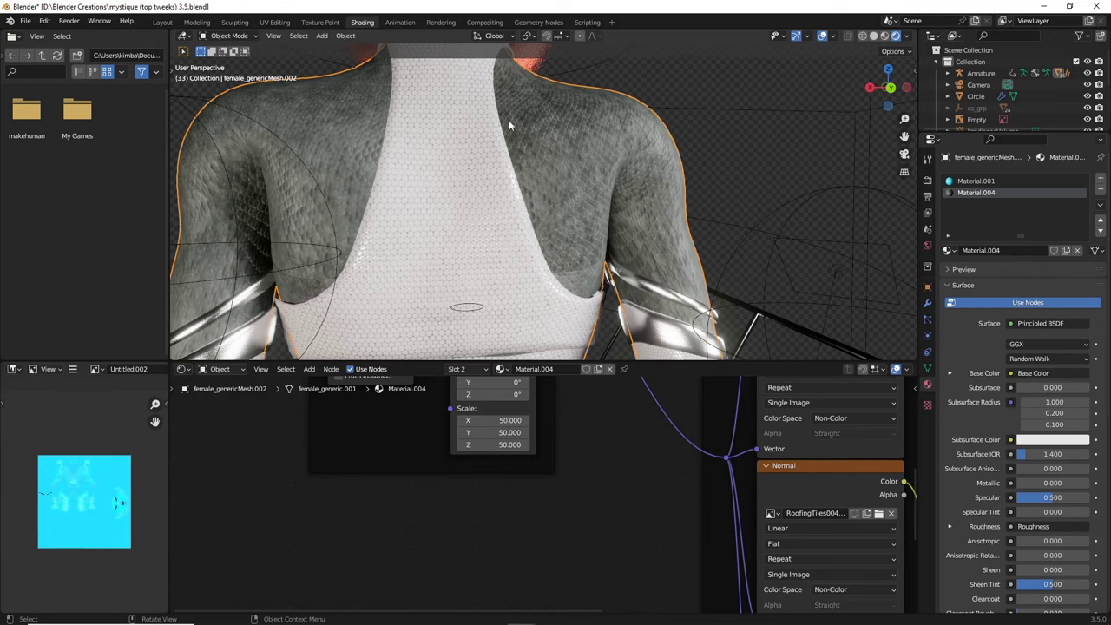
Set the Mapping node's Z rotation to -90° to turn the direction of the scales on the skin
{"action": "scroll", "coordinate": [520, 130], "scroll_direction": "down", "scroll_amount": 4}
{"action": "middle_click_drag", "start_coordinate": [531, 143], "coordinate": [654, 178]}
{"action": "middle_click_drag", "start_coordinate": [881, 133], "coordinate": [697, 196]}
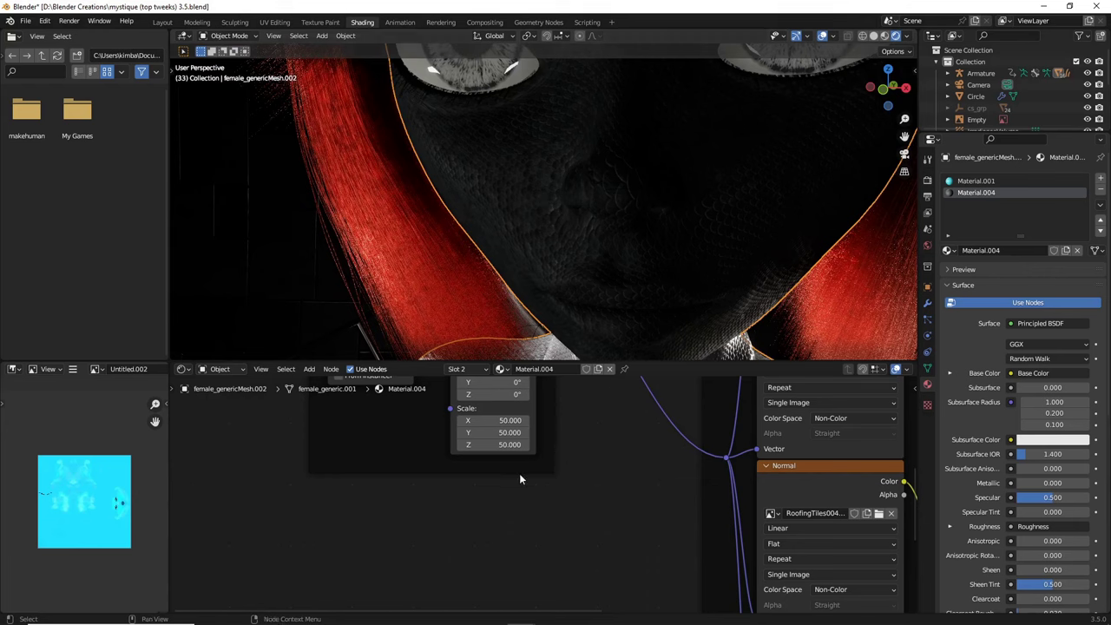
{"action": "middle_click_drag", "start_coordinate": [521, 479], "coordinate": [502, 560]}
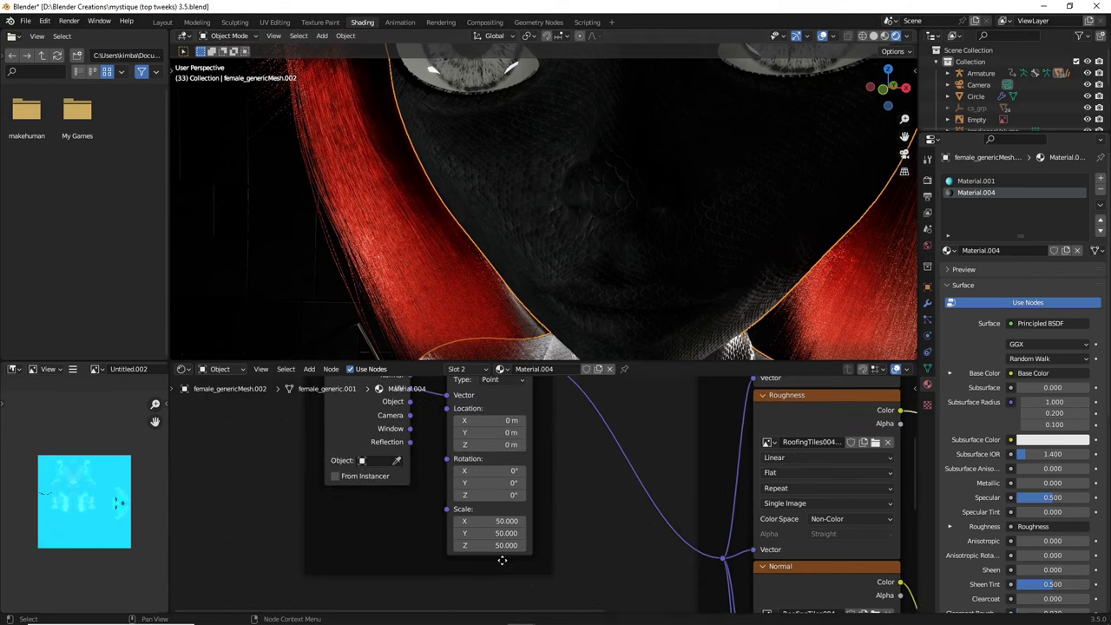
{"action": "left_click_drag", "start_coordinate": [492, 496], "coordinate": [347, 496]}
{"action": "left_click", "coordinate": [494, 497]}
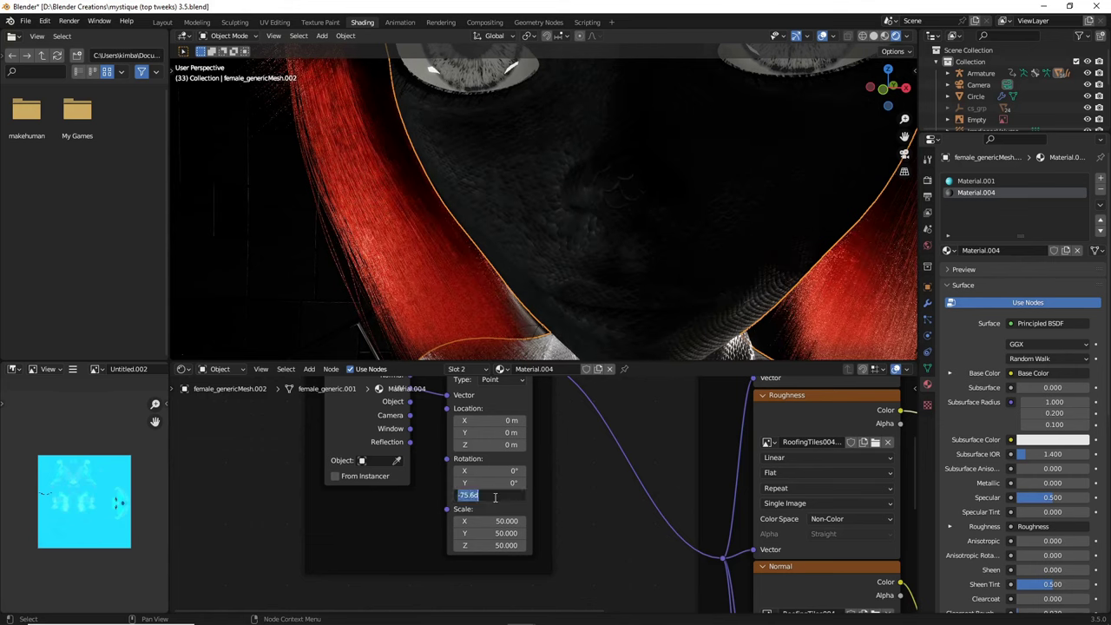
{"action": "key", "text": "BackSpace"}
{"action": "key", "text": "Return"}
Examine the direction and size of the scales on the body mesh's face, neck and shoulder
{"action": "middle_click_drag", "start_coordinate": [530, 308], "coordinate": [545, 312]}
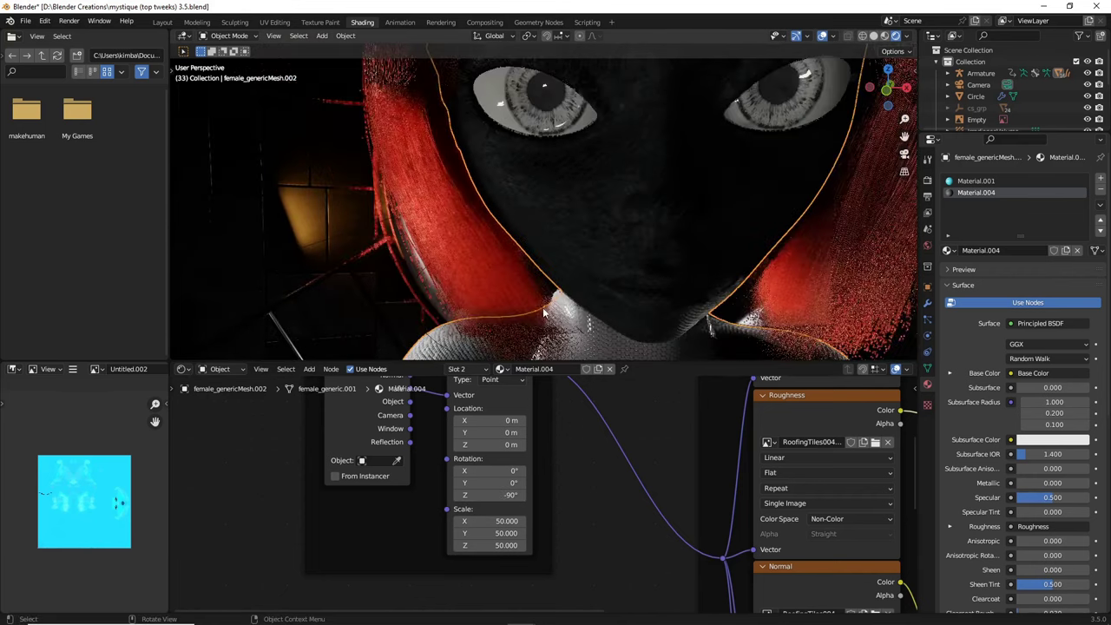
{"action": "middle_click_drag", "start_coordinate": [727, 308], "coordinate": [745, 269]}
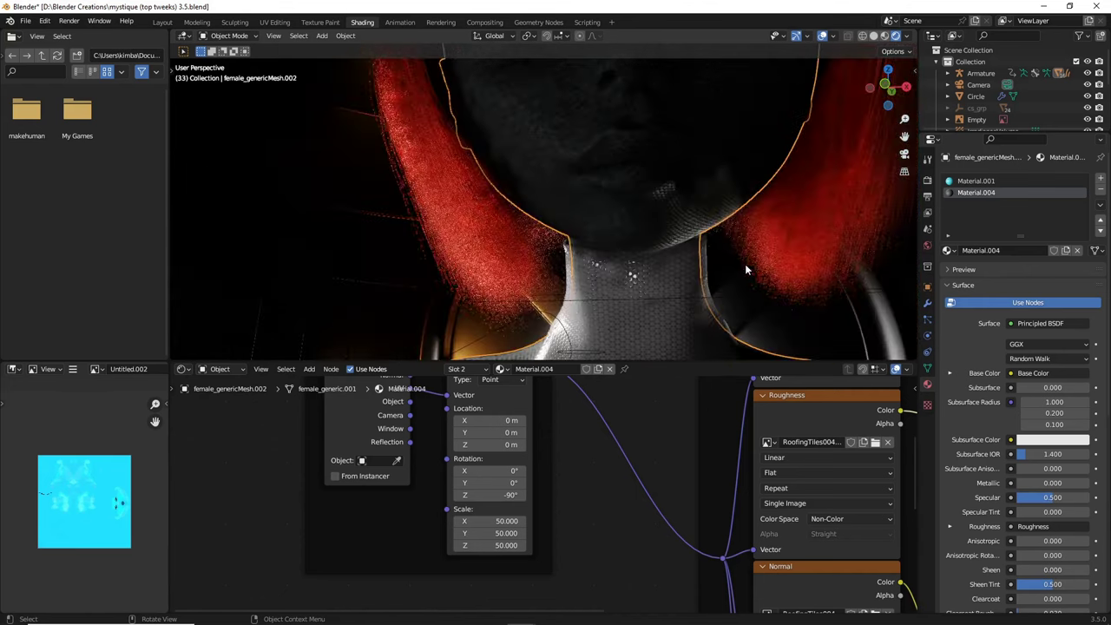
{"action": "middle_click_drag", "start_coordinate": [537, 287], "coordinate": [611, 181], "text": "shift"}
{"action": "scroll", "coordinate": [668, 263], "scroll_direction": "up", "scroll_amount": 4}
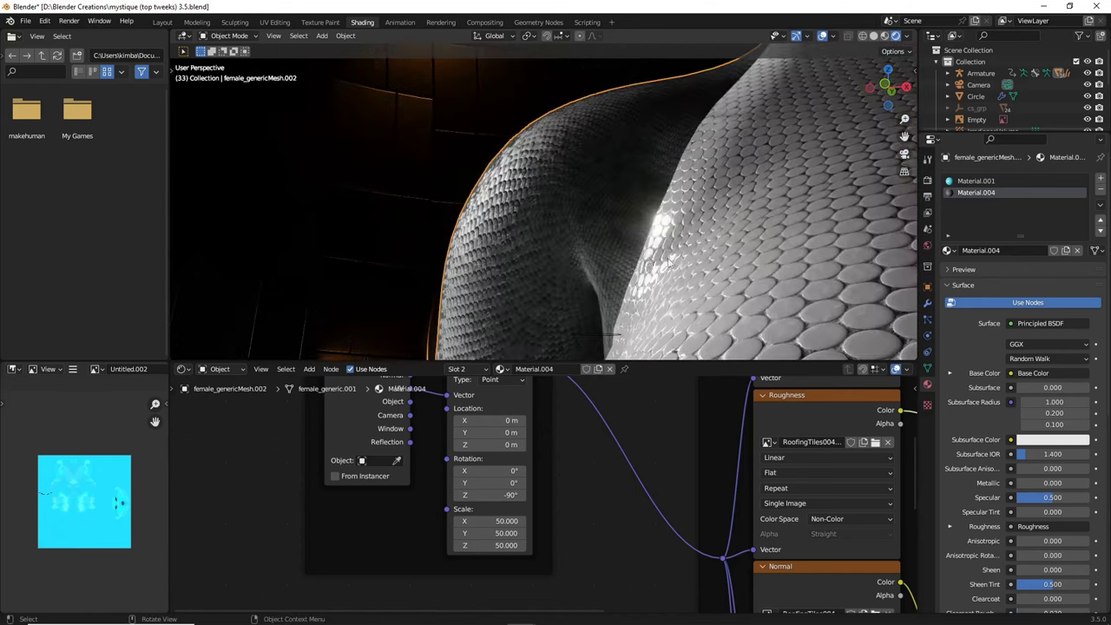
{"action": "middle_click_drag", "start_coordinate": [668, 263], "coordinate": [882, 130]}
{"action": "middle_click_drag", "start_coordinate": [785, 252], "coordinate": [846, 174], "text": "shift"}
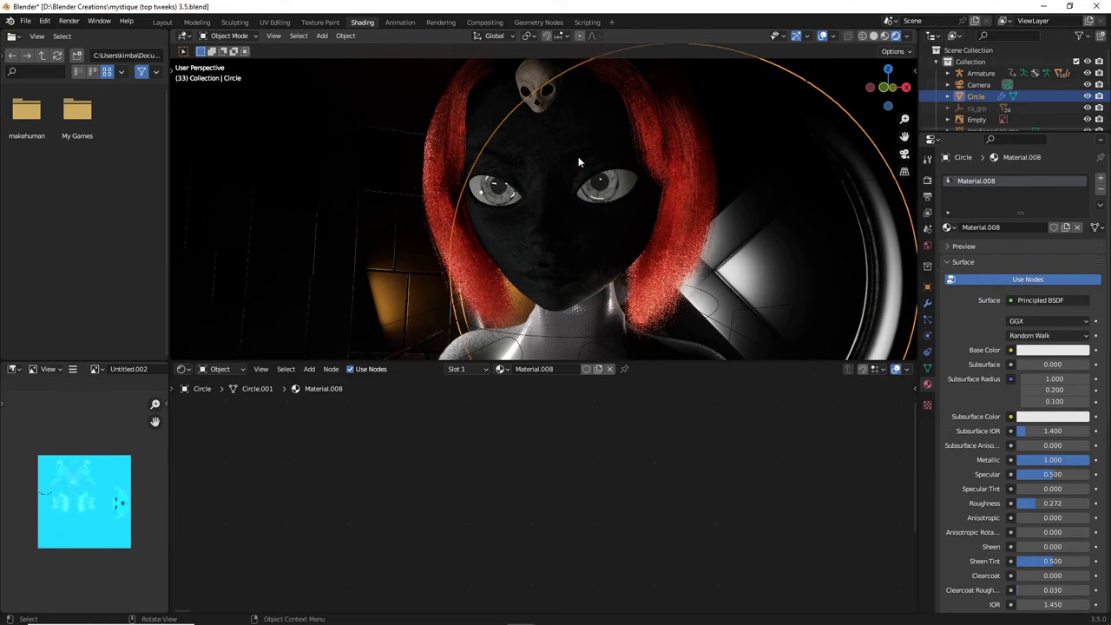
{"action": "left_click", "coordinate": [578, 166]}
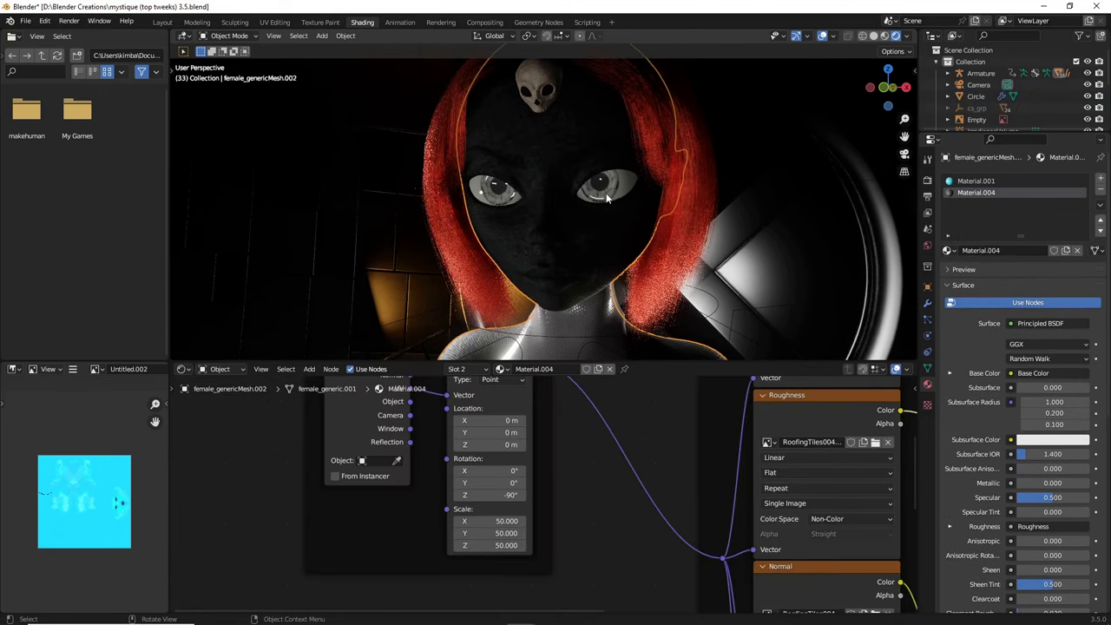
{"action": "scroll", "coordinate": [601, 192], "scroll_direction": "up", "scroll_amount": 3}
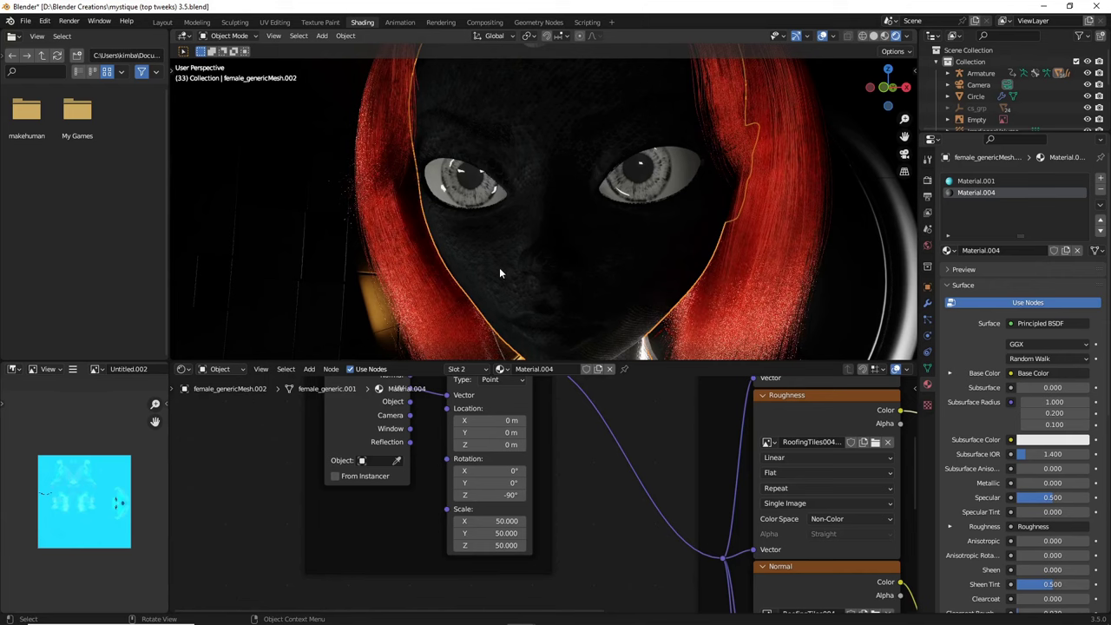
Move the Principled BSDF and Material Output nodes away from the texture nodes to make room between them
{"action": "scroll", "coordinate": [635, 423], "scroll_direction": "down", "scroll_amount": 6}
{"action": "middle_click_drag", "start_coordinate": [644, 422], "coordinate": [265, 547]}
{"action": "left_click_drag", "start_coordinate": [643, 516], "coordinate": [820, 549]}
{"action": "left_click", "coordinate": [689, 466]}
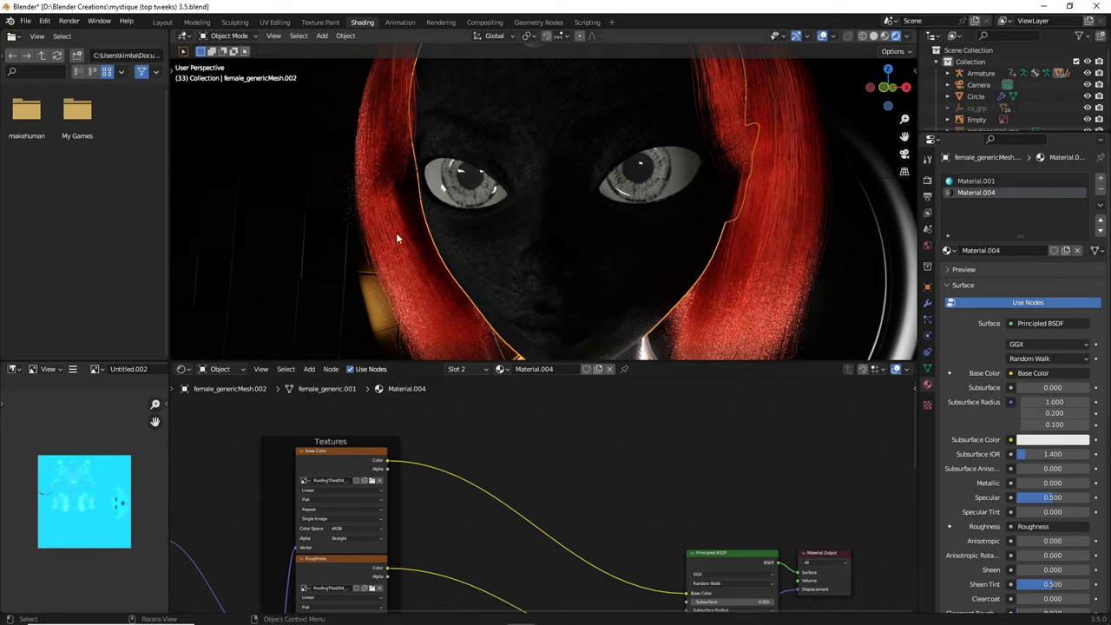
Add an Image Texture node in the free space between the Base Color texture and the Principled BSDF
{"action": "key", "text": "shift+a"}
{"action": "left_click", "coordinate": [565, 440]}
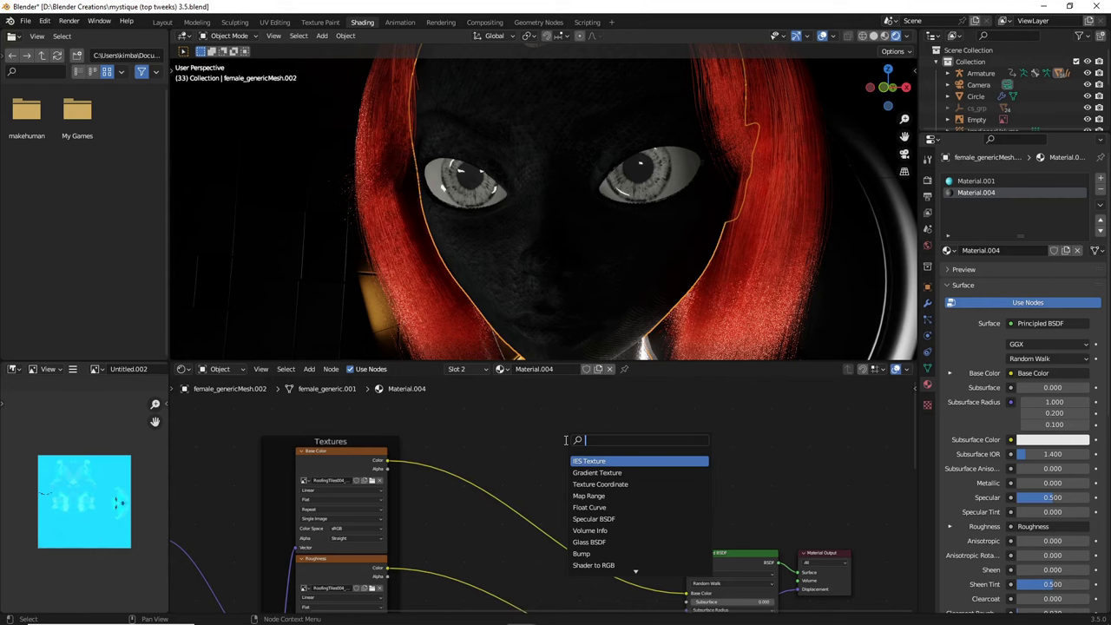
{"action": "type", "text": "image"}
{"action": "key", "text": "Return"}
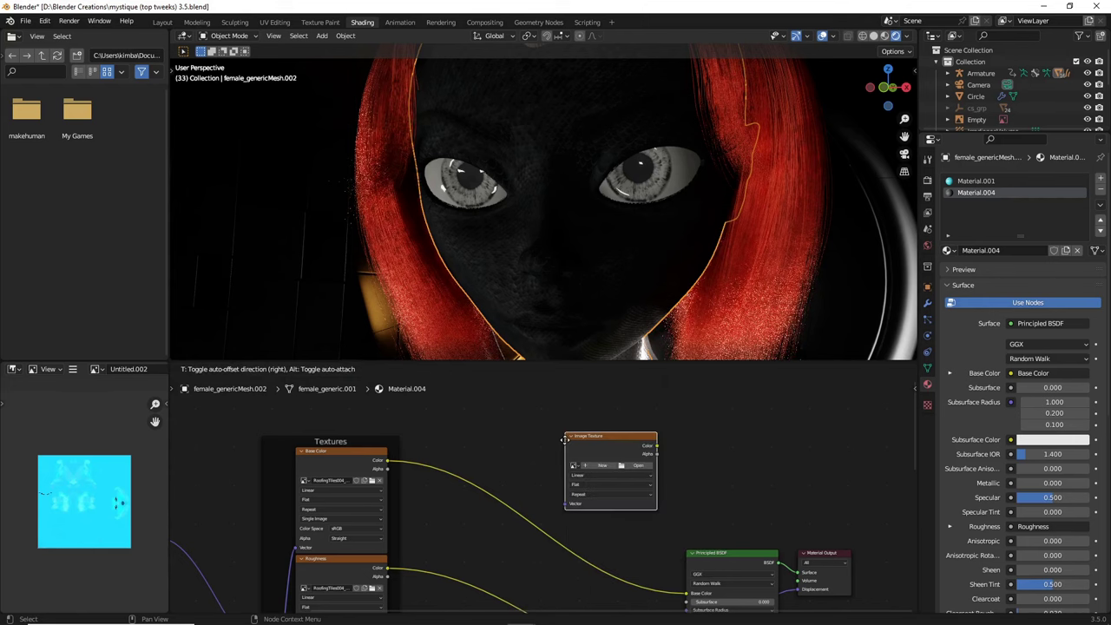
{"action": "left_click", "coordinate": [564, 432]}
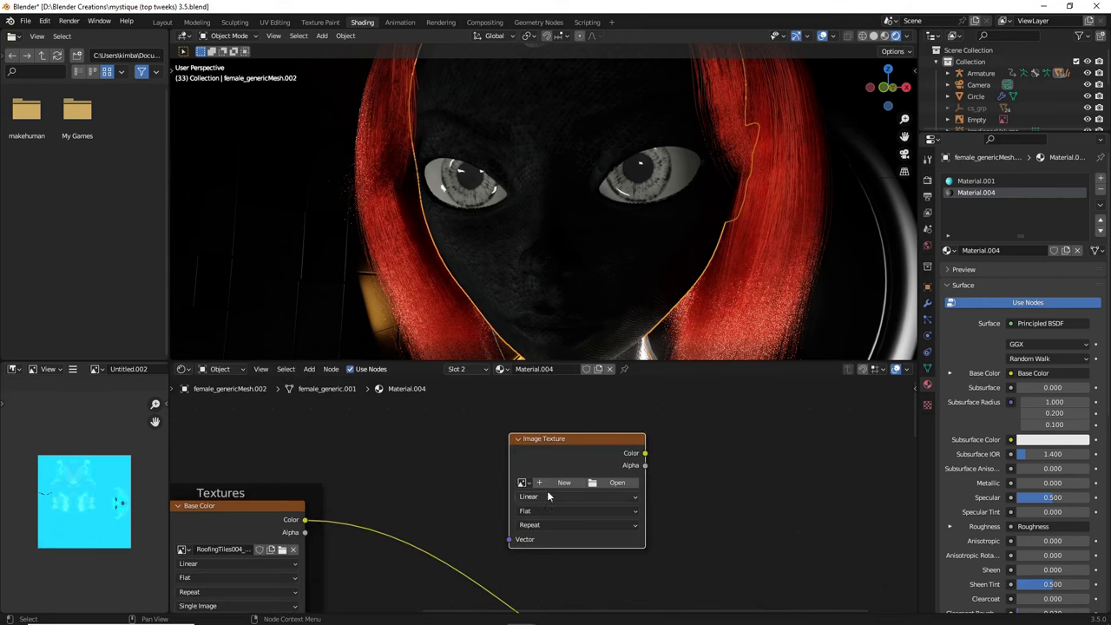
Load mystique skin.png from the Character Skins textures folder into the new Image Texture node
{"action": "left_click", "coordinate": [610, 484]}
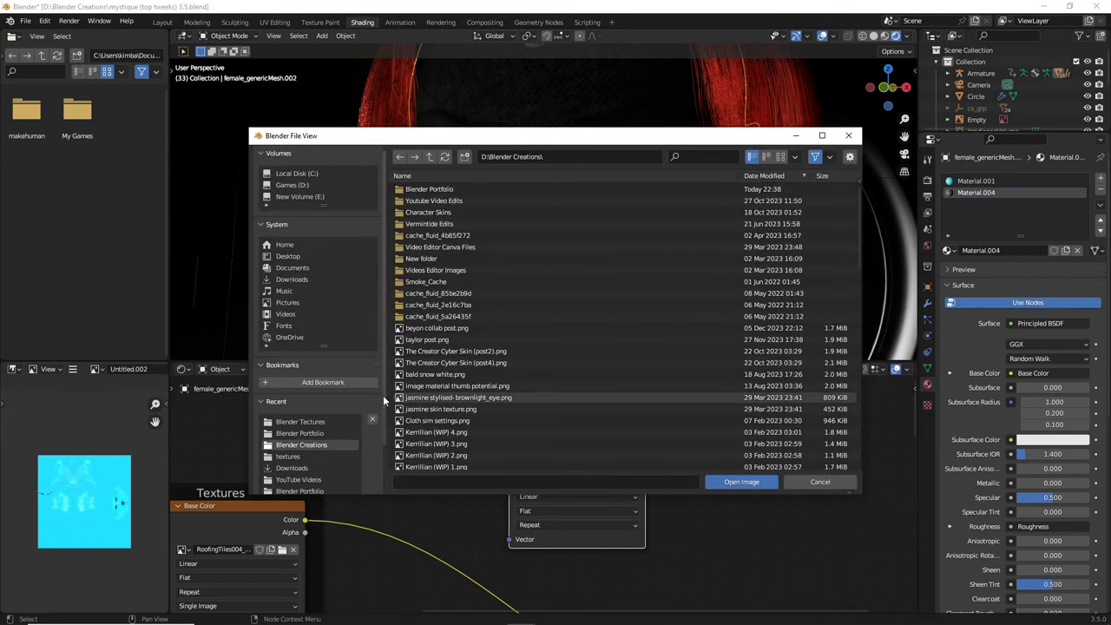
{"action": "scroll", "coordinate": [347, 399], "scroll_direction": "down", "scroll_amount": 2}
{"action": "left_click", "coordinate": [287, 404]}
{"action": "left_click", "coordinate": [434, 224]}
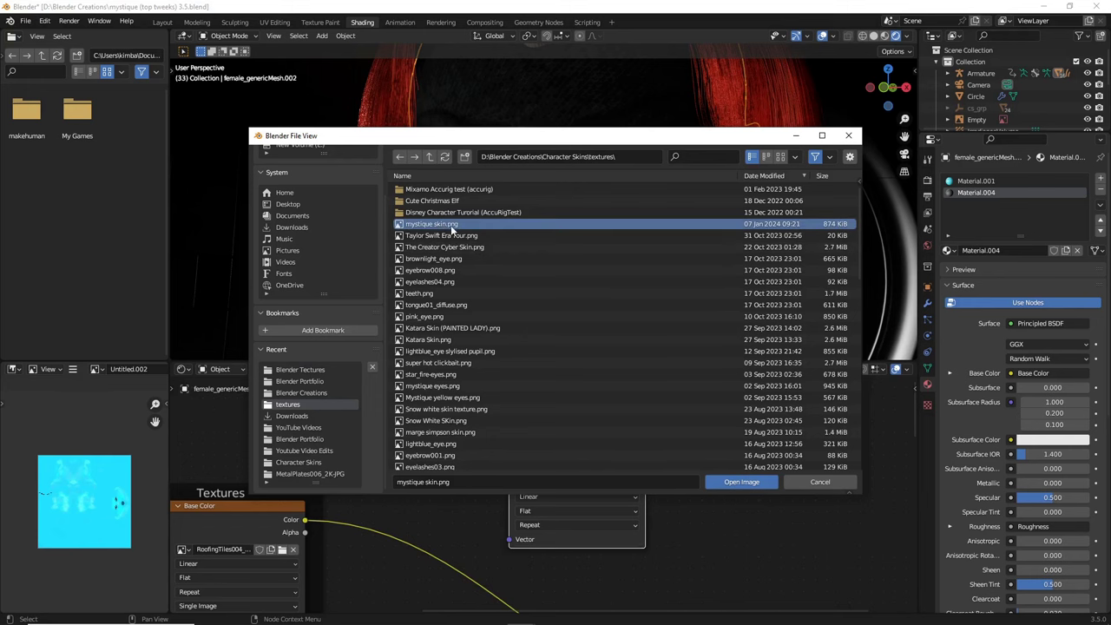
{"action": "left_click", "coordinate": [729, 481]}
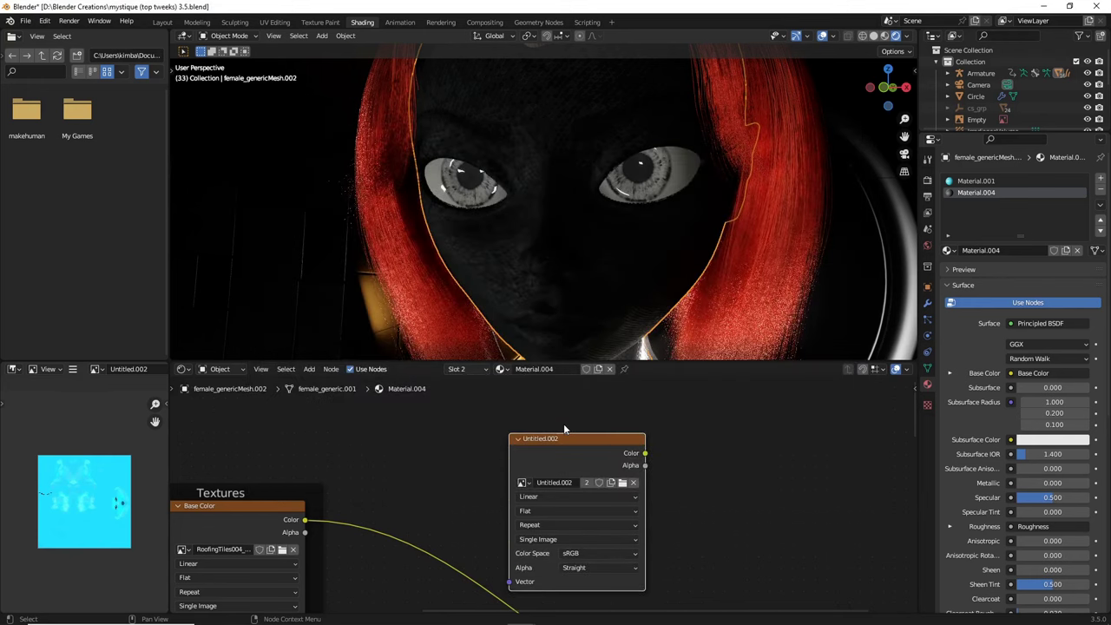
Connect the new skin Image Texture's Color output to the Principled BSDF's Base Color input
{"action": "scroll", "coordinate": [599, 451], "scroll_direction": "down", "scroll_amount": 3}
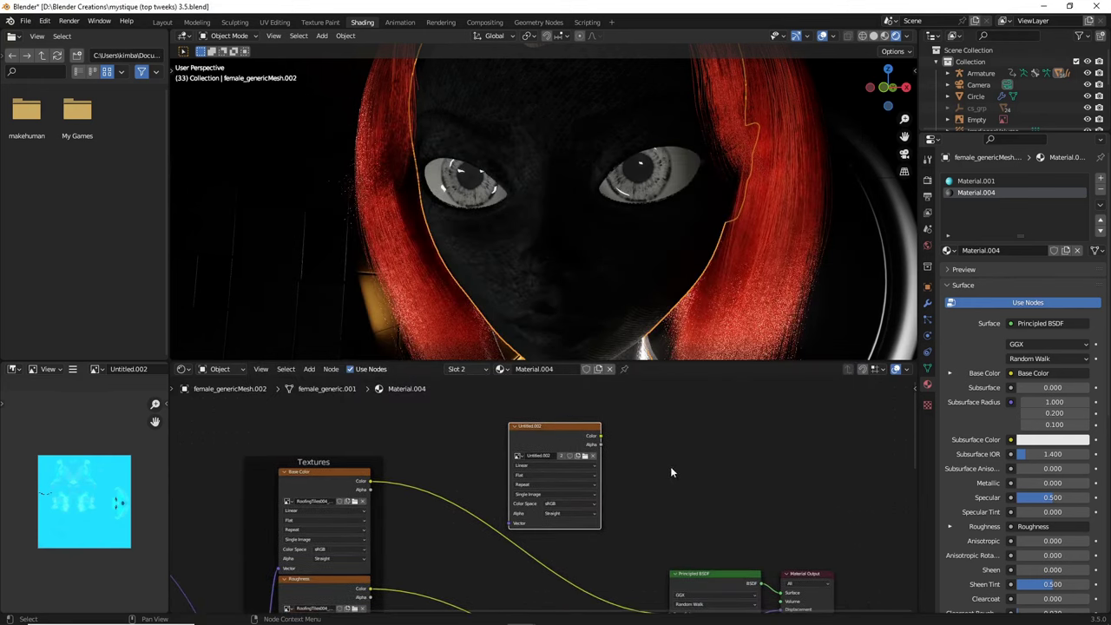
{"action": "middle_click_drag", "start_coordinate": [760, 524], "coordinate": [598, 423]}
{"action": "scroll", "coordinate": [452, 471], "scroll_direction": "down", "scroll_amount": 2}
{"action": "middle_click_drag", "start_coordinate": [514, 466], "coordinate": [569, 508]}
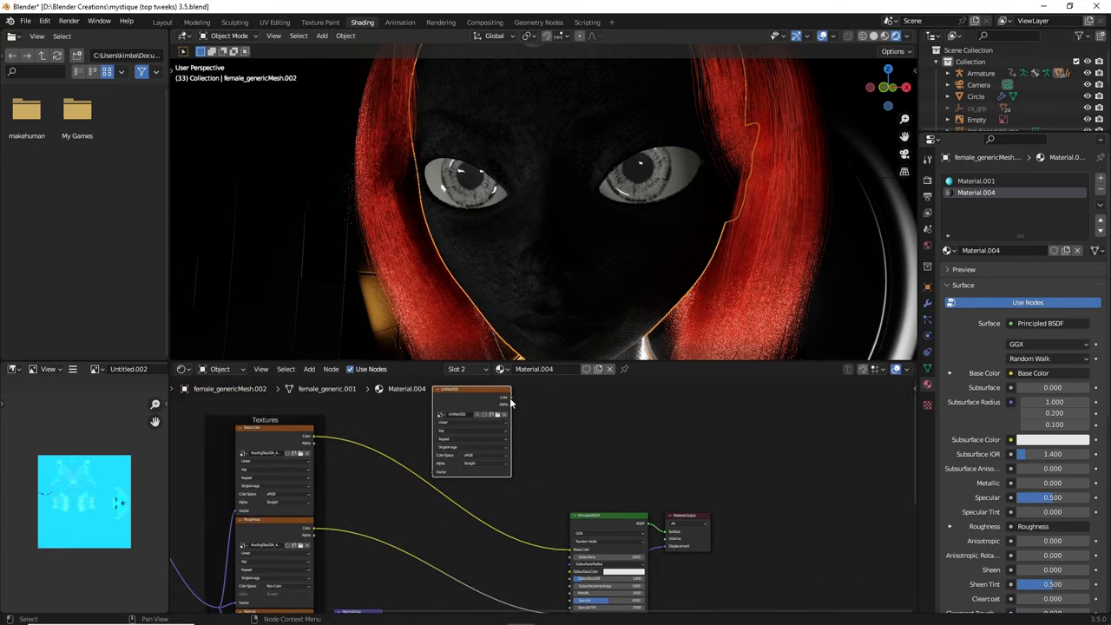
{"action": "left_click_drag", "start_coordinate": [511, 399], "coordinate": [570, 551]}
{"action": "left_click_drag", "start_coordinate": [560, 478], "coordinate": [554, 464]}
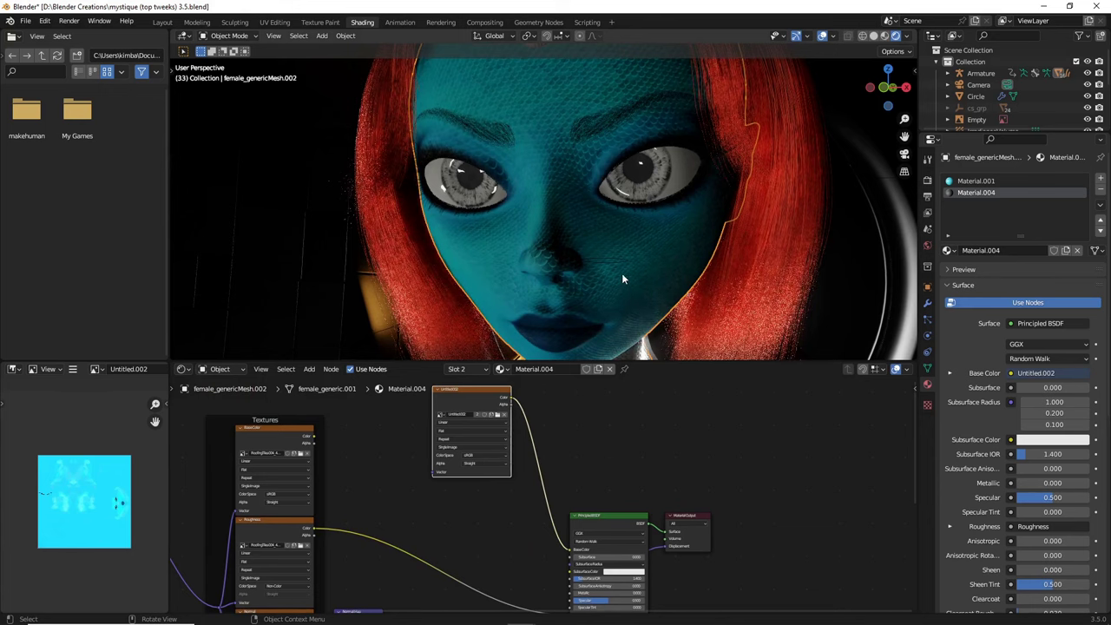
Examine how the skin texture and scales look together on the face and forehead from near and far
{"action": "scroll", "coordinate": [621, 274], "scroll_direction": "up", "scroll_amount": 4}
{"action": "scroll", "coordinate": [620, 275], "scroll_direction": "down", "scroll_amount": 4}
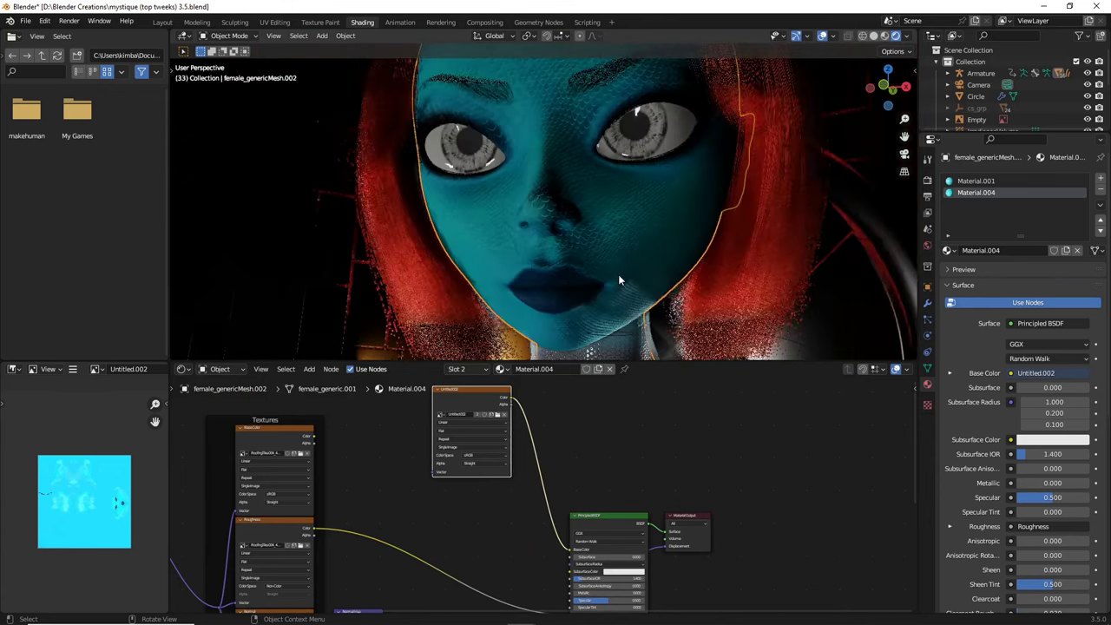
{"action": "scroll", "coordinate": [618, 274], "scroll_direction": "down", "scroll_amount": 4}
{"action": "scroll", "coordinate": [608, 285], "scroll_direction": "up", "scroll_amount": 6}
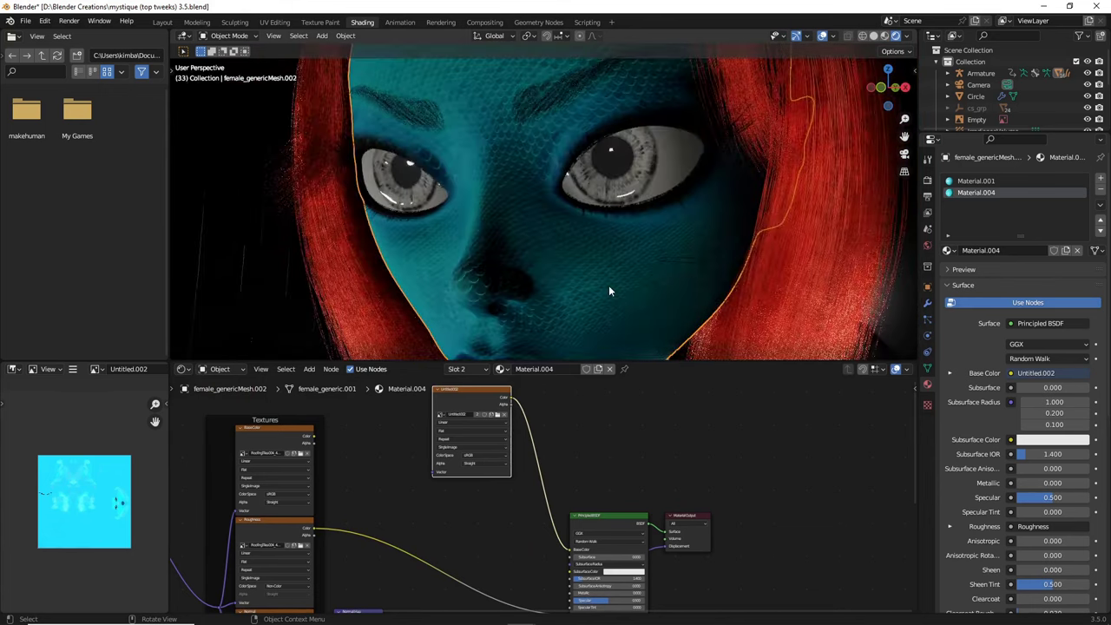
{"action": "scroll", "coordinate": [585, 275], "scroll_direction": "down", "scroll_amount": 5}
{"action": "middle_click_drag", "start_coordinate": [433, 534], "coordinate": [471, 550]}
{"action": "scroll", "coordinate": [555, 512], "scroll_direction": "up", "scroll_amount": 2}
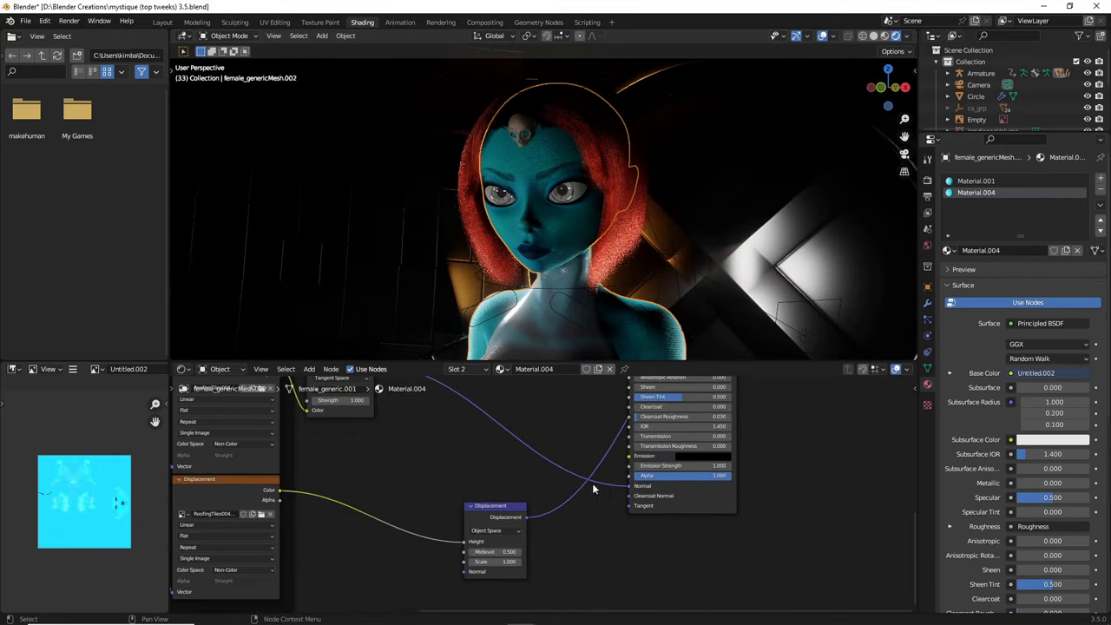
{"action": "scroll", "coordinate": [574, 281], "scroll_direction": "up", "scroll_amount": 8}
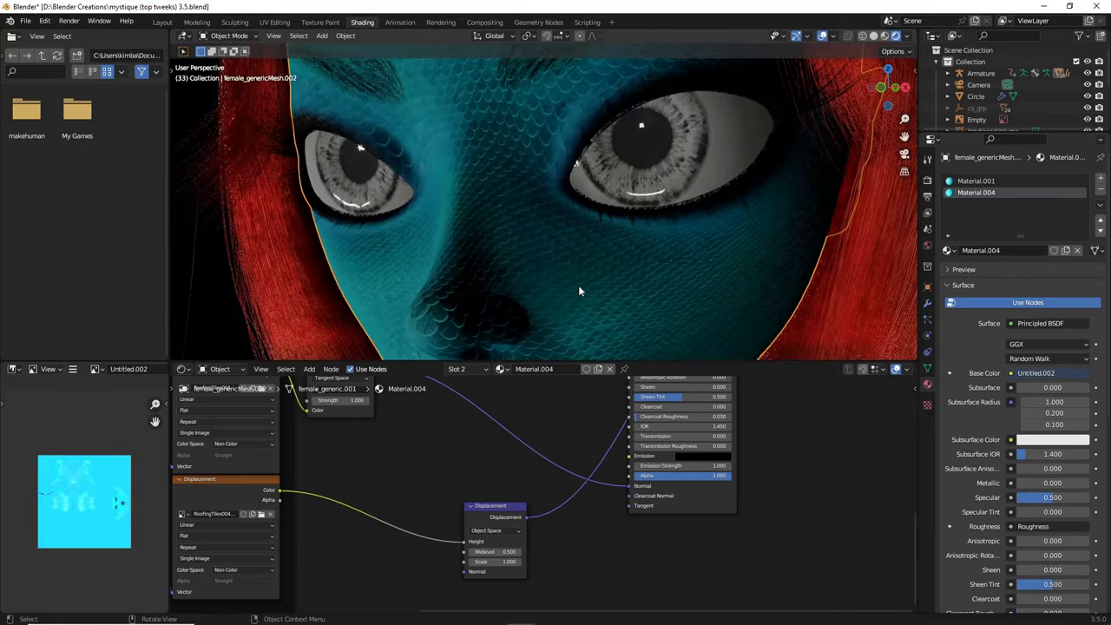
{"action": "scroll", "coordinate": [613, 287], "scroll_direction": "up", "scroll_amount": 3}
{"action": "scroll", "coordinate": [612, 289], "scroll_direction": "down", "scroll_amount": 6}
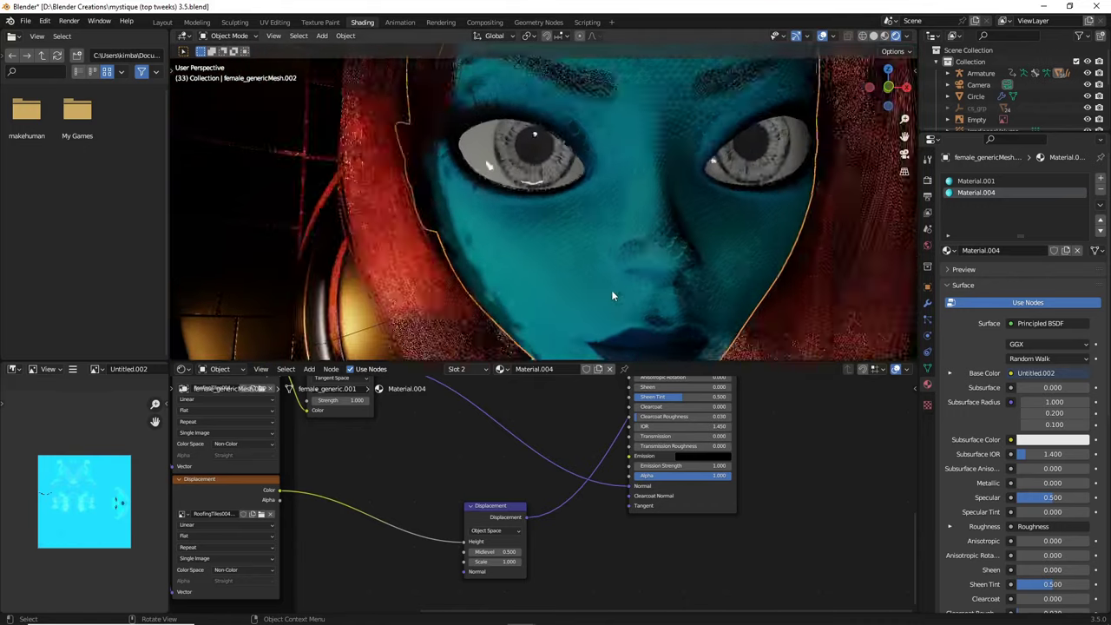
{"action": "middle_click_drag", "start_coordinate": [603, 282], "coordinate": [588, 312]}
{"action": "scroll", "coordinate": [580, 280], "scroll_direction": "up", "scroll_amount": 4}
{"action": "left_click_drag", "start_coordinate": [904, 136], "coordinate": [897, 282]}
{"action": "scroll", "coordinate": [737, 187], "scroll_direction": "down", "scroll_amount": 8}
{"action": "middle_click_drag", "start_coordinate": [732, 190], "coordinate": [748, 176]}
{"action": "scroll", "coordinate": [747, 170], "scroll_direction": "up", "scroll_amount": 5}
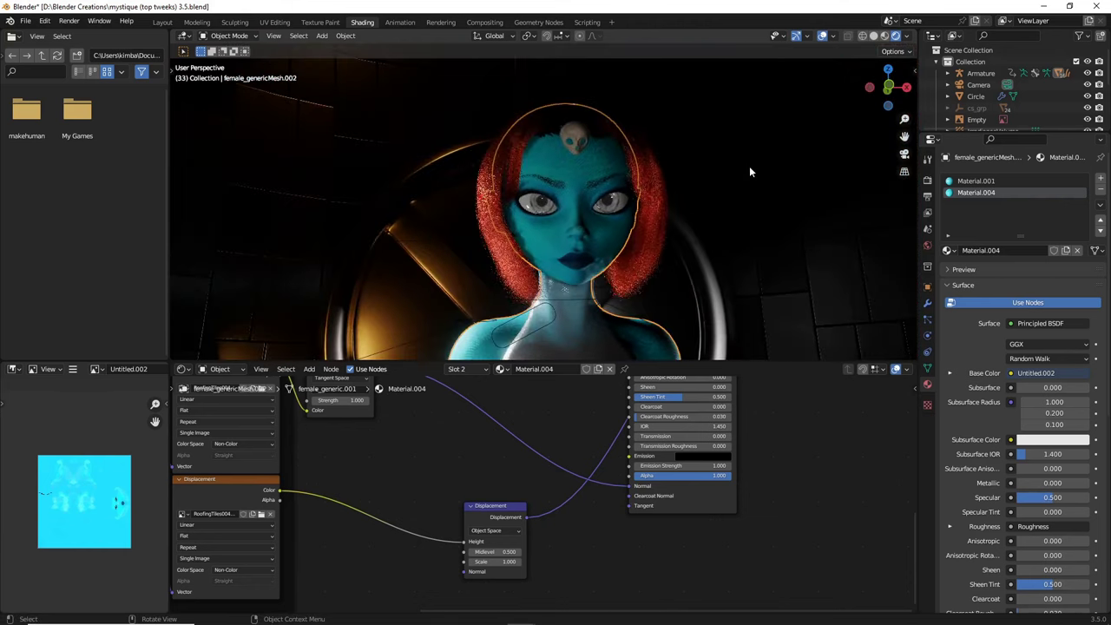
{"action": "left_click_drag", "start_coordinate": [904, 136], "coordinate": [884, 235]}
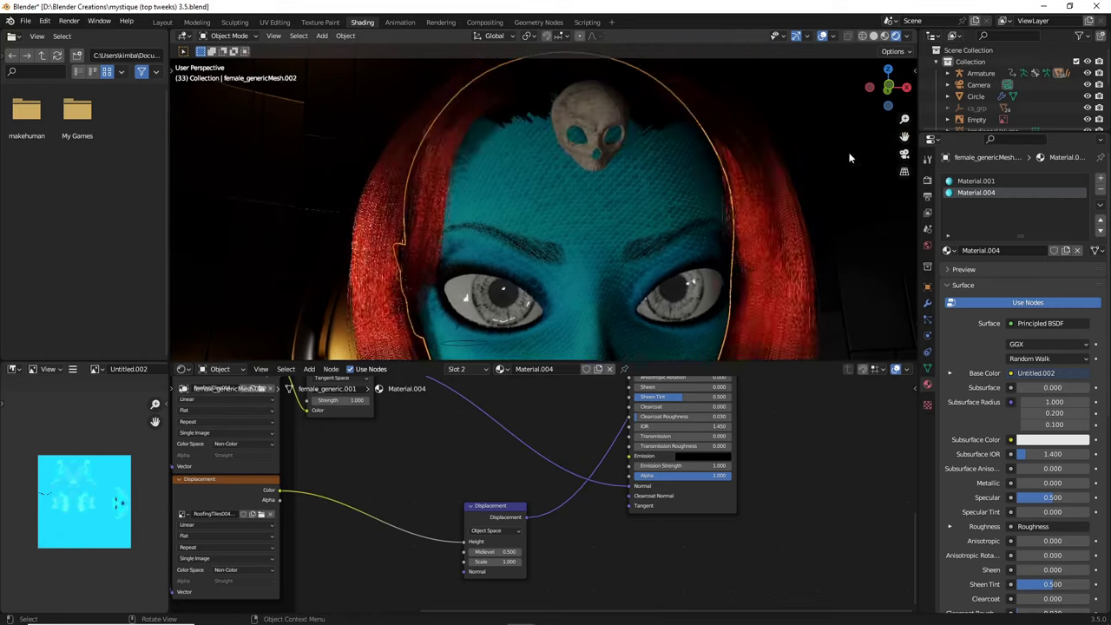
{"action": "scroll", "coordinate": [817, 156], "scroll_direction": "up", "scroll_amount": 3}
Add a Mix node in the free space between the texture nodes and the Principled BSDF
{"action": "middle_click_drag", "start_coordinate": [483, 386], "coordinate": [526, 607]}
{"action": "key", "text": "shift+a"}
{"action": "left_click", "coordinate": [525, 432]}
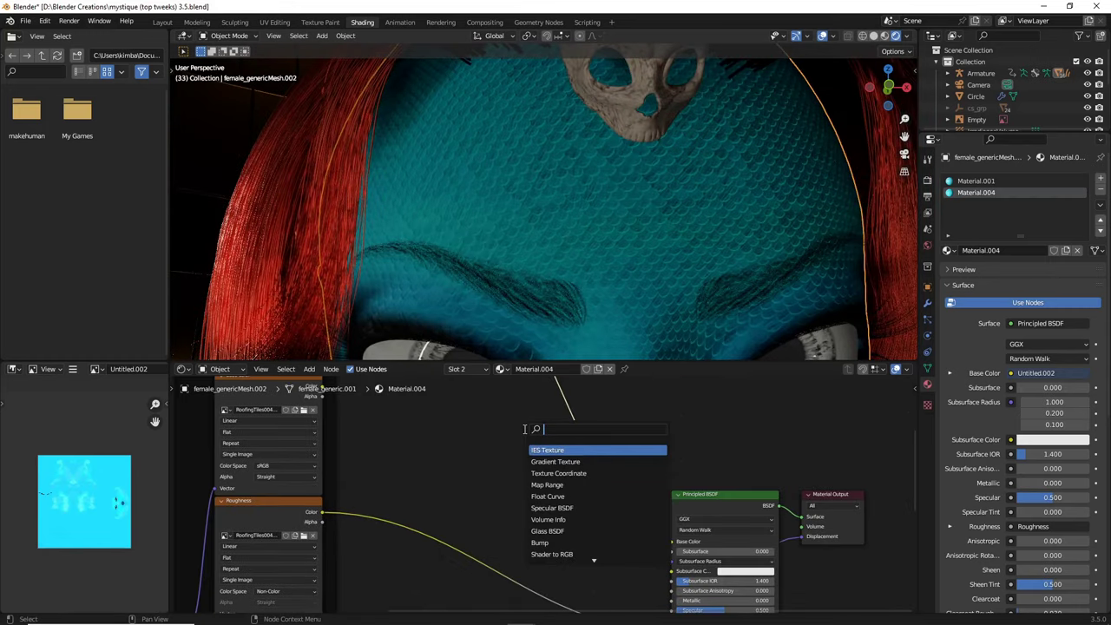
{"action": "type", "text": "mix"}
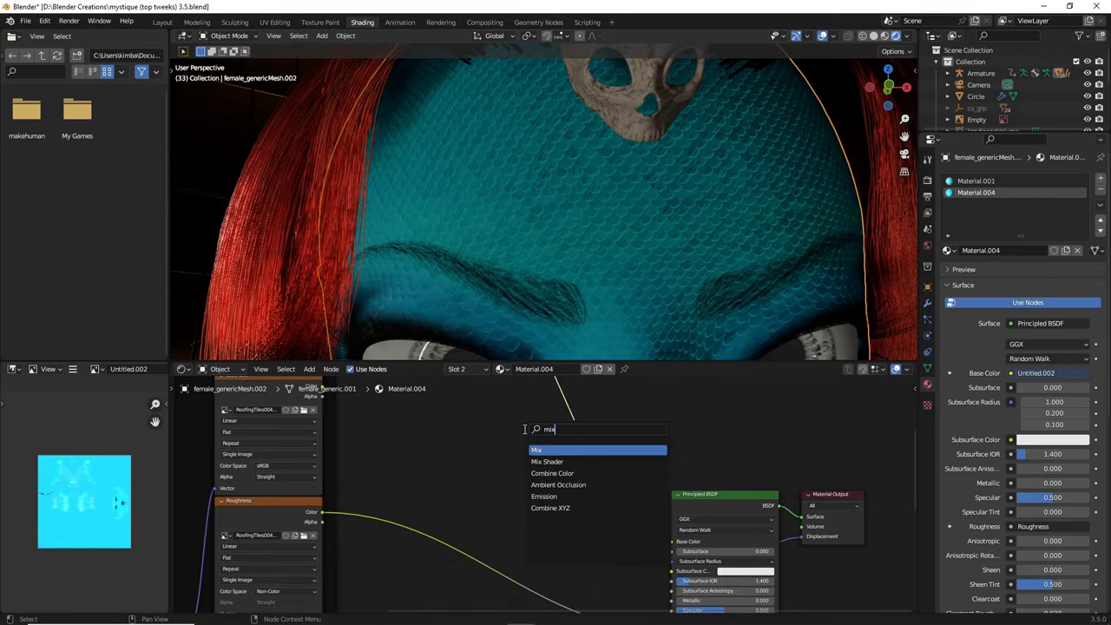
{"action": "left_click", "coordinate": [538, 450]}
{"action": "left_click", "coordinate": [535, 486]}
Set the Mix node to Color with Add blending and insert it on the link between the skin texture and Base Color
{"action": "scroll", "coordinate": [536, 485], "scroll_direction": "up", "scroll_amount": 3}
{"action": "left_click", "coordinate": [512, 455]}
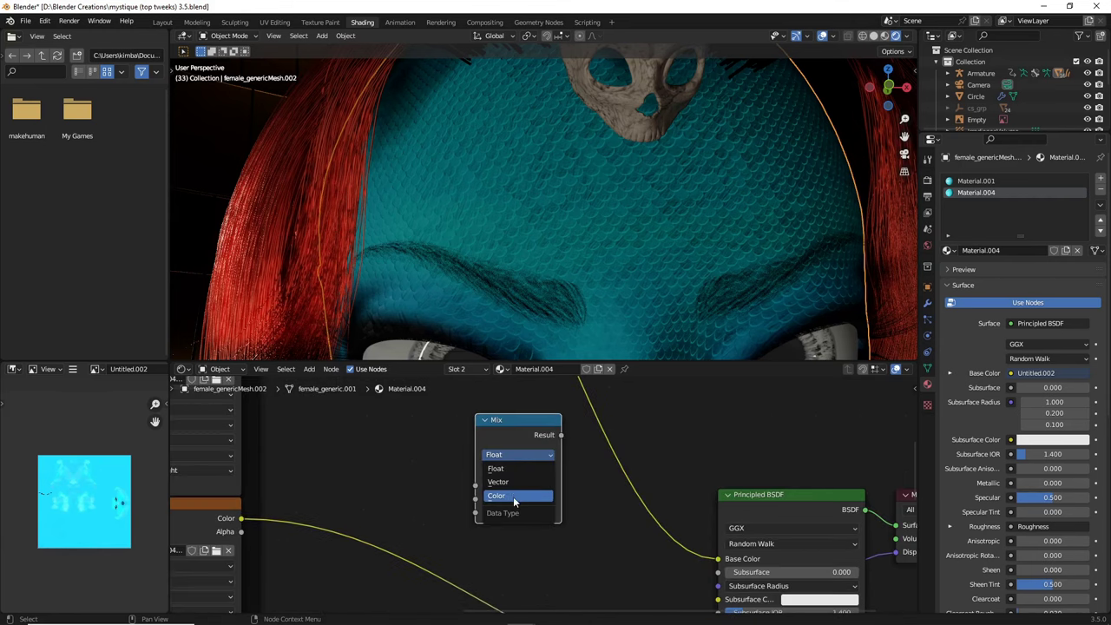
{"action": "left_click", "coordinate": [512, 495]}
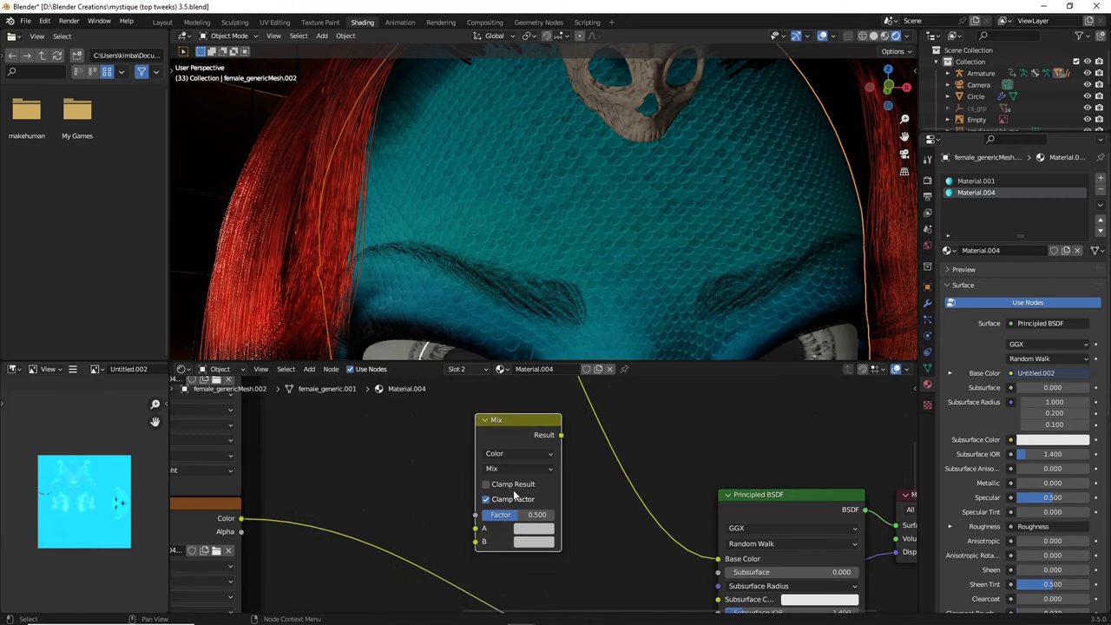
{"action": "left_click", "coordinate": [506, 470]}
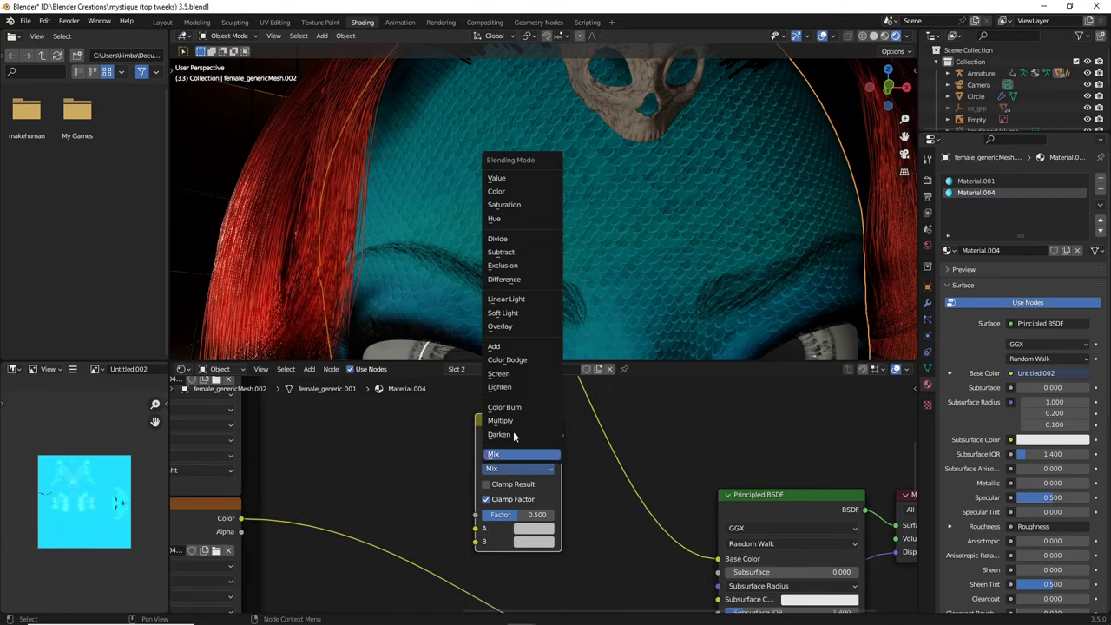
{"action": "left_click", "coordinate": [501, 346]}
{"action": "left_click_drag", "start_coordinate": [550, 425], "coordinate": [651, 402]}
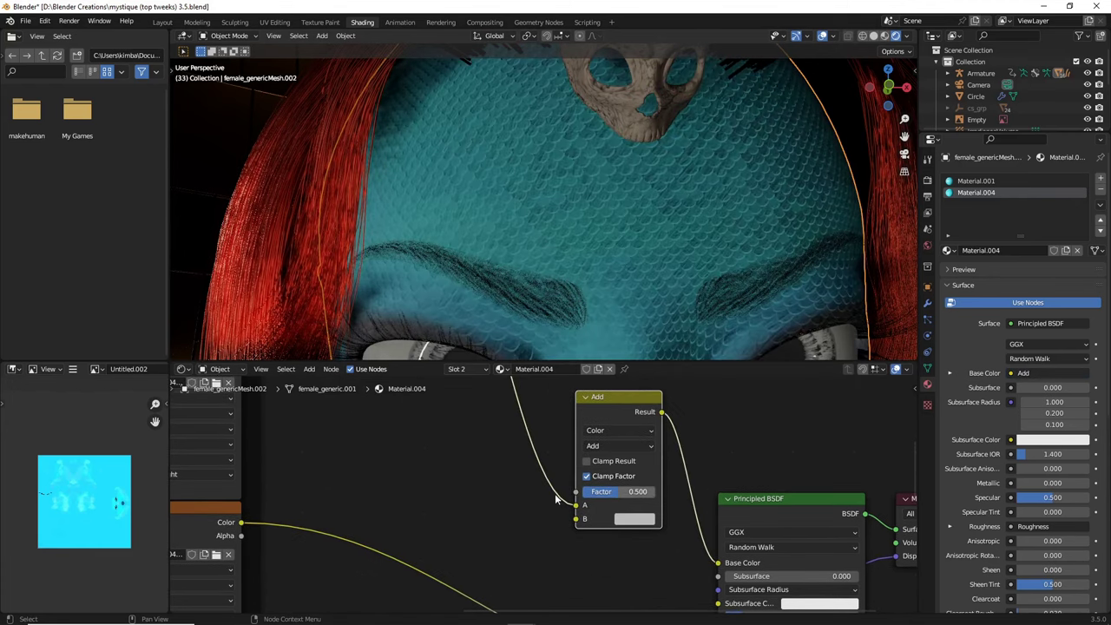
Connect the roofing tiles Base Color texture's Color output to the B input of the Add node
{"action": "scroll", "coordinate": [554, 493], "scroll_direction": "down", "scroll_amount": 3}
{"action": "scroll", "coordinate": [500, 330], "scroll_direction": "down", "scroll_amount": 5}
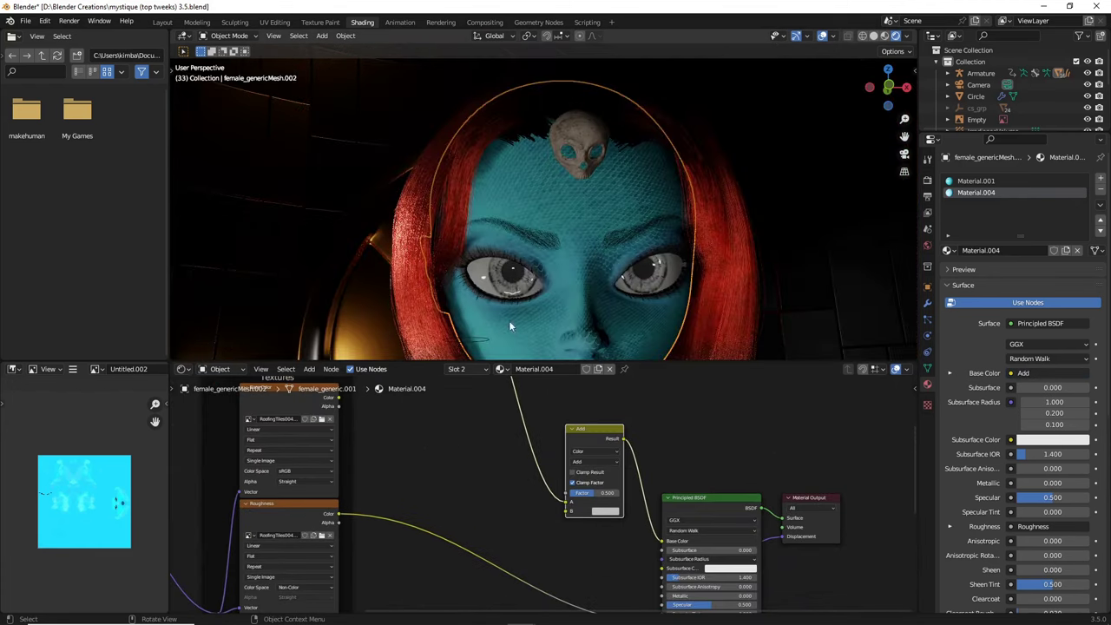
{"action": "scroll", "coordinate": [509, 320], "scroll_direction": "down", "scroll_amount": 1}
{"action": "middle_click_drag", "start_coordinate": [488, 421], "coordinate": [598, 536]}
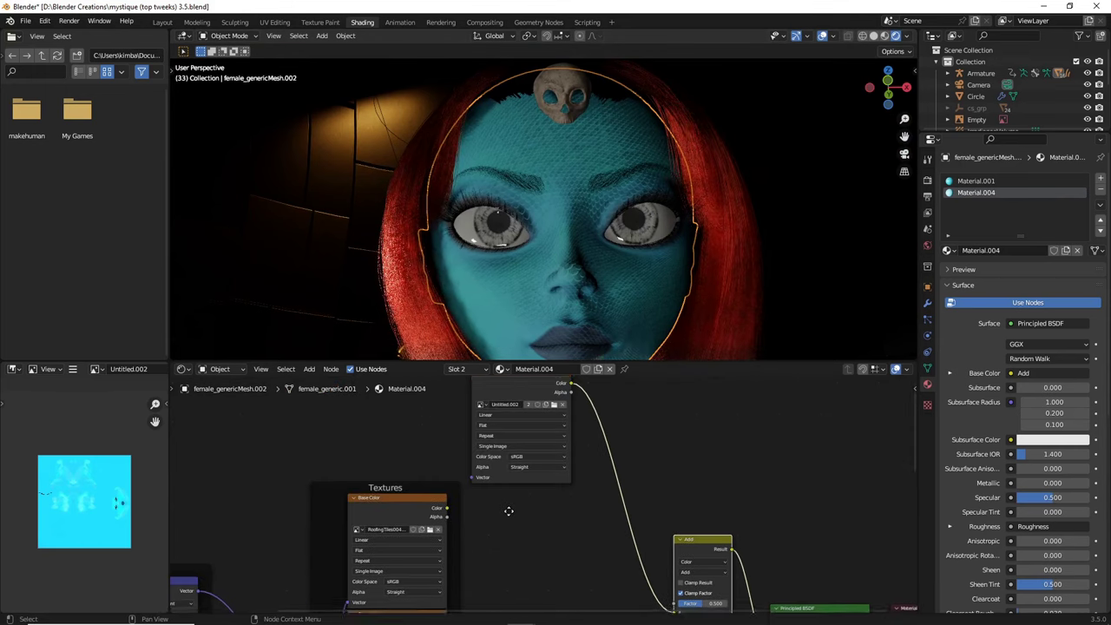
{"action": "middle_click_drag", "start_coordinate": [416, 500], "coordinate": [399, 450]}
{"action": "left_click_drag", "start_coordinate": [438, 461], "coordinate": [665, 572]}
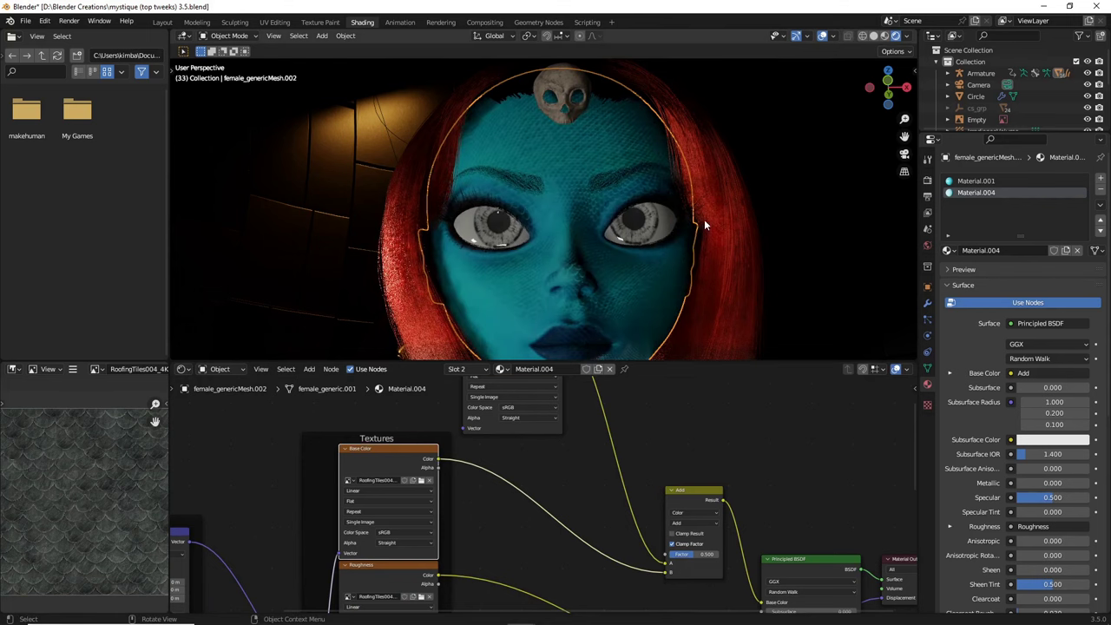
Add a ColorRamp node and insert it on the link between the roofing tiles Base Color texture and the Add node
{"action": "middle_click_drag", "start_coordinate": [704, 221], "coordinate": [709, 229]}
{"action": "left_click_drag", "start_coordinate": [904, 136], "coordinate": [880, 39]}
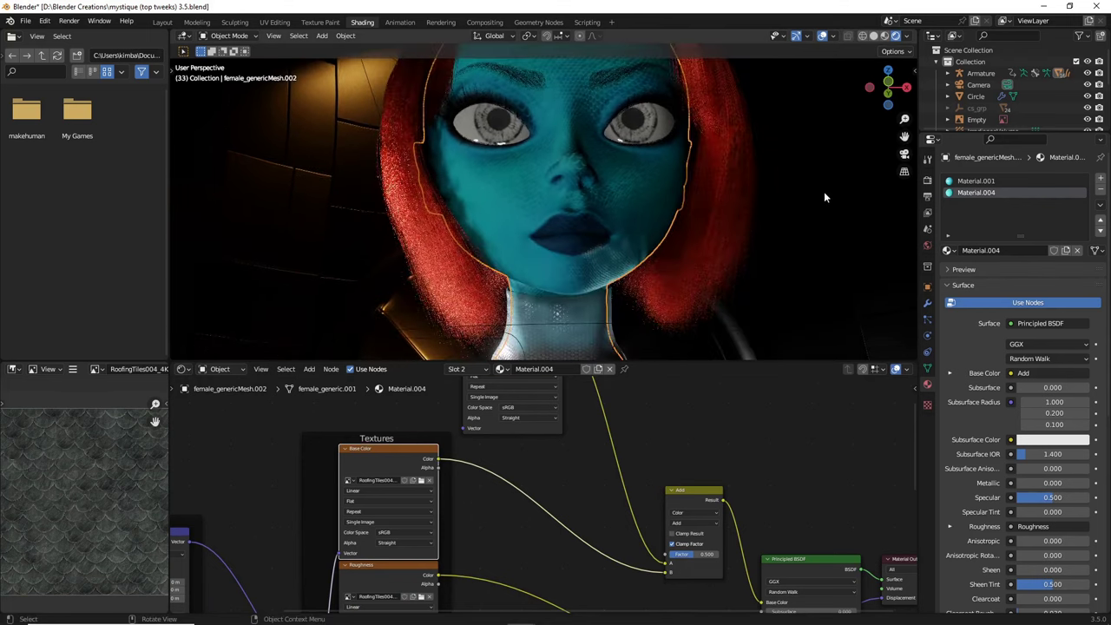
{"action": "scroll", "coordinate": [811, 198], "scroll_direction": "up", "scroll_amount": 3}
{"action": "key", "text": "shift+a"}
{"action": "left_click", "coordinate": [548, 454]}
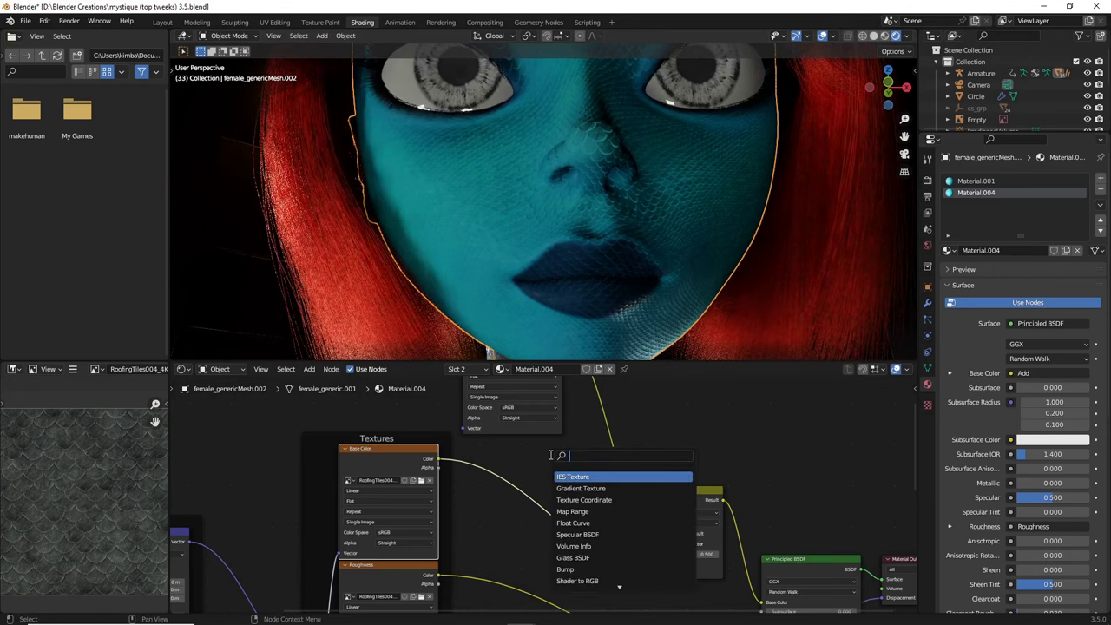
{"action": "type", "text": "colo"}
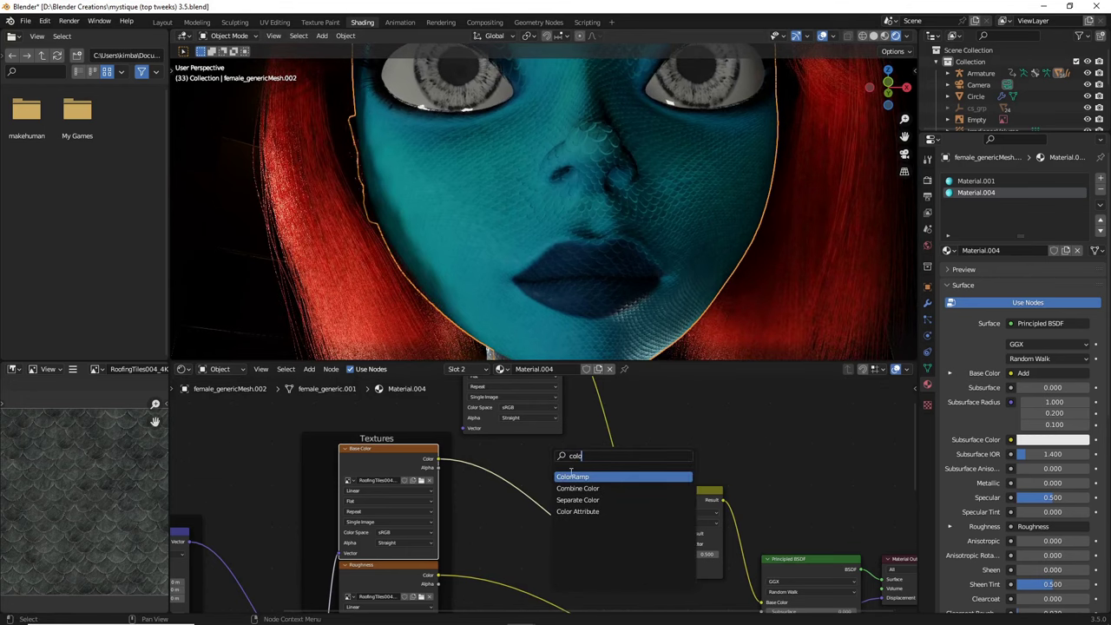
{"action": "left_click", "coordinate": [572, 476]}
{"action": "left_click", "coordinate": [506, 496]}
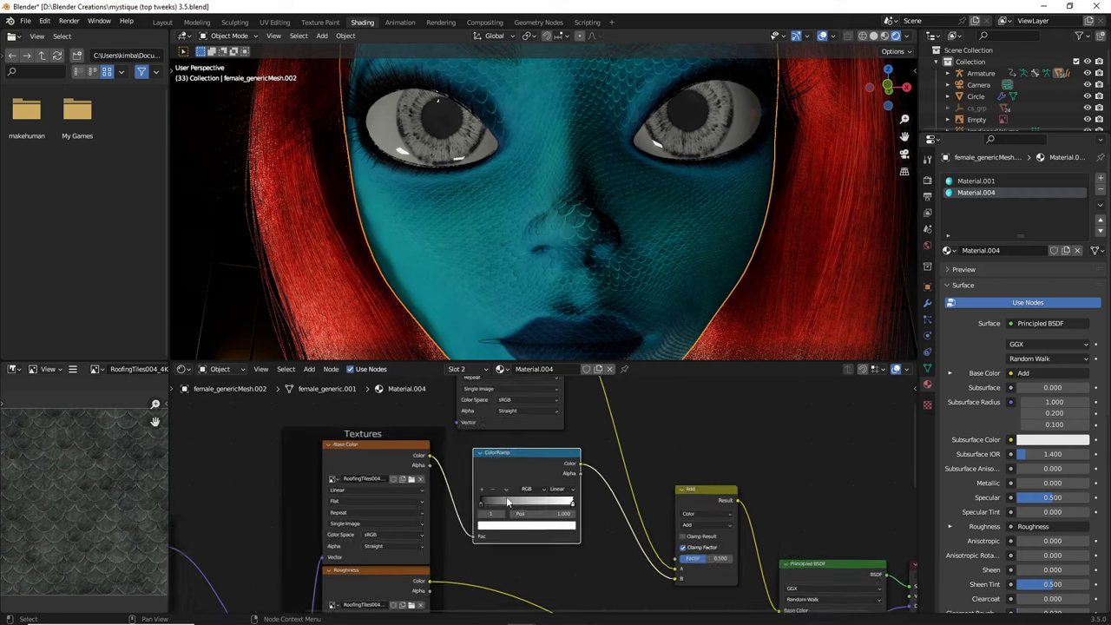
Sharpen the ColorRamp's transition by placing the white stop at 0.495 and the black stop just before it
{"action": "scroll", "coordinate": [506, 496], "scroll_direction": "up", "scroll_amount": 1}
{"action": "left_click_drag", "start_coordinate": [469, 502], "coordinate": [517, 506]}
Examine the effect of the ColorRamp on the scales around the character's eyes, nose and forehead
{"action": "scroll", "coordinate": [486, 252], "scroll_direction": "down", "scroll_amount": 5}
{"action": "middle_click_drag", "start_coordinate": [496, 278], "coordinate": [495, 295], "text": "shift"}
{"action": "scroll", "coordinate": [469, 287], "scroll_direction": "up", "scroll_amount": 5}
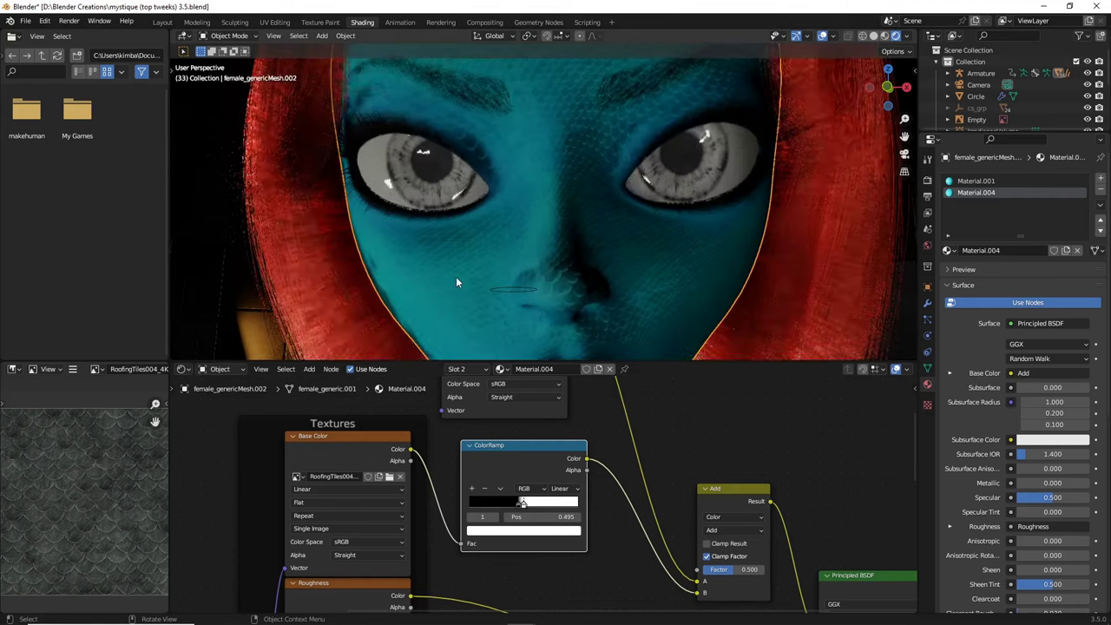
{"action": "scroll", "coordinate": [469, 297], "scroll_direction": "down", "scroll_amount": 4}
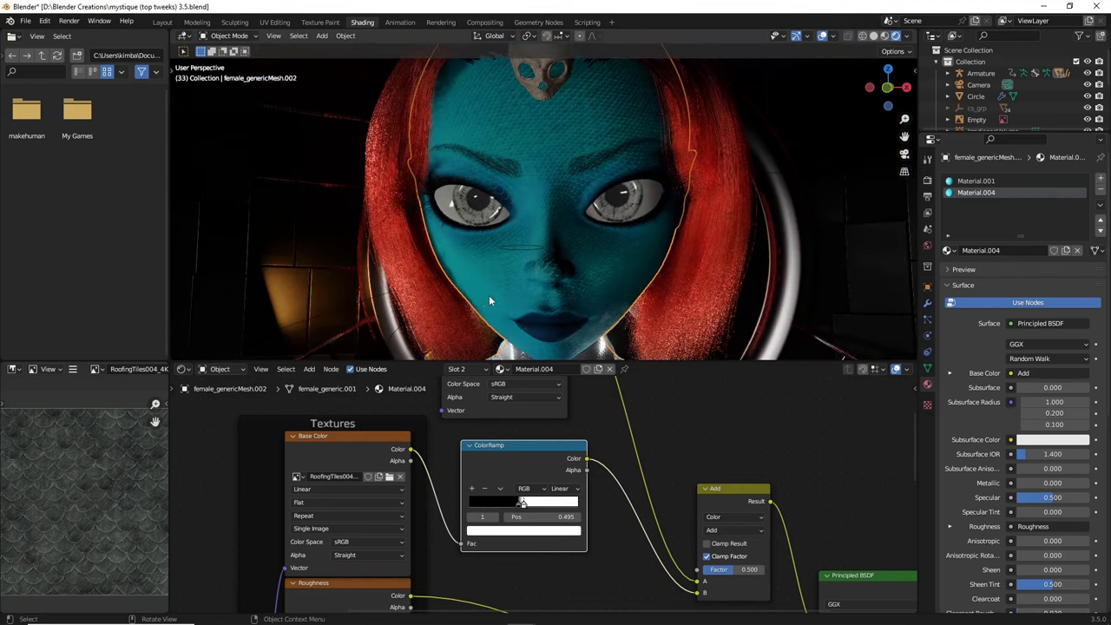
{"action": "left_click", "coordinate": [546, 149]}
{"action": "left_click", "coordinate": [547, 150]}
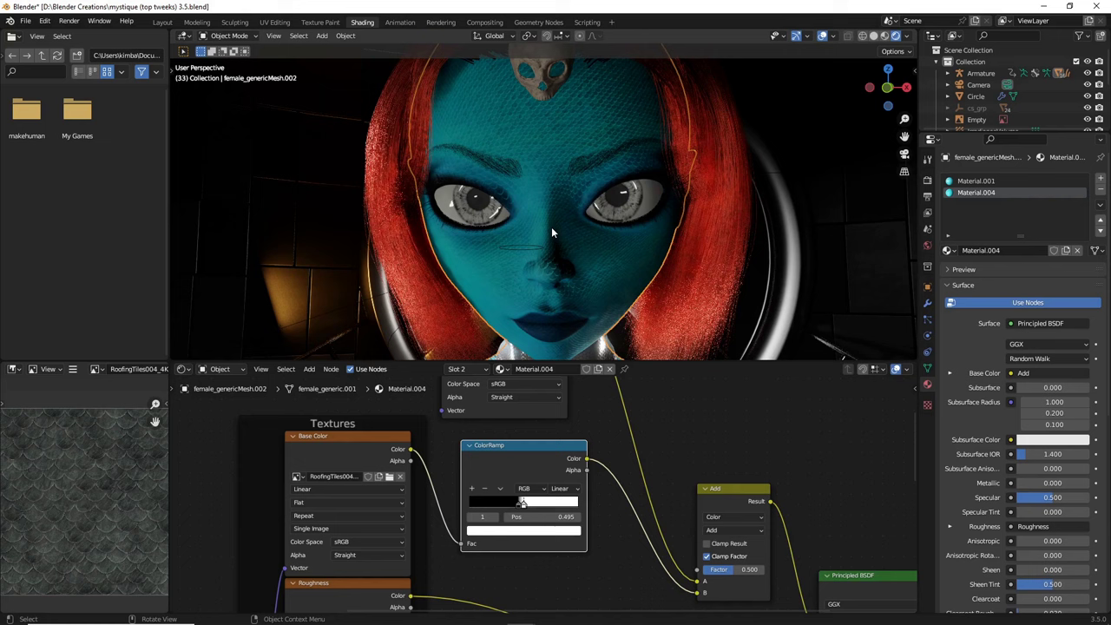
{"action": "left_click", "coordinate": [679, 416]}
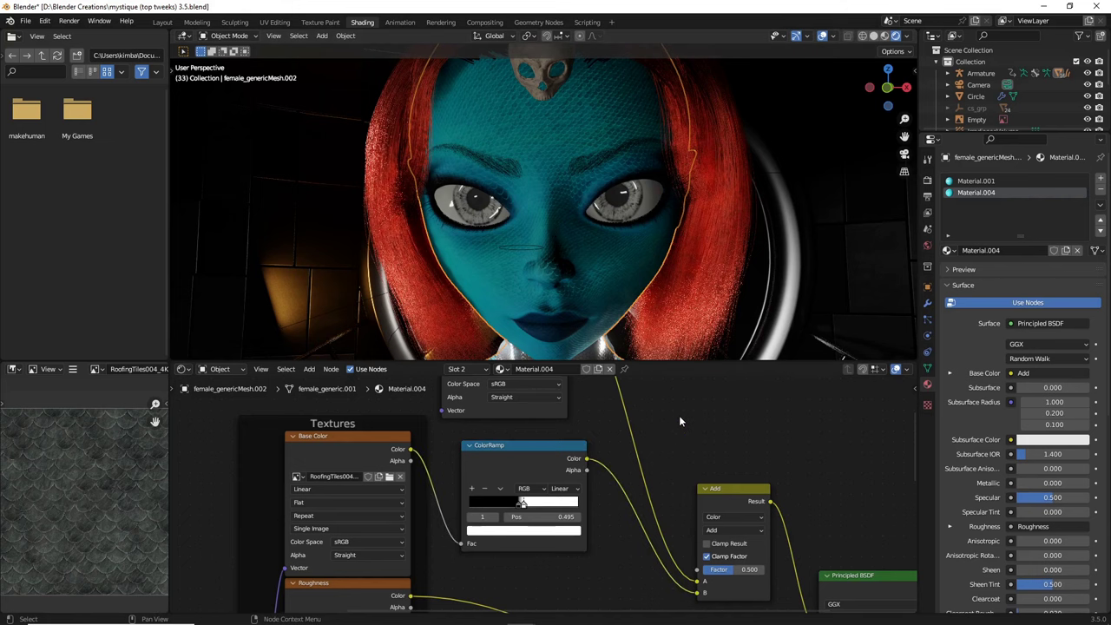
{"action": "scroll", "coordinate": [564, 280], "scroll_direction": "up", "scroll_amount": 4}
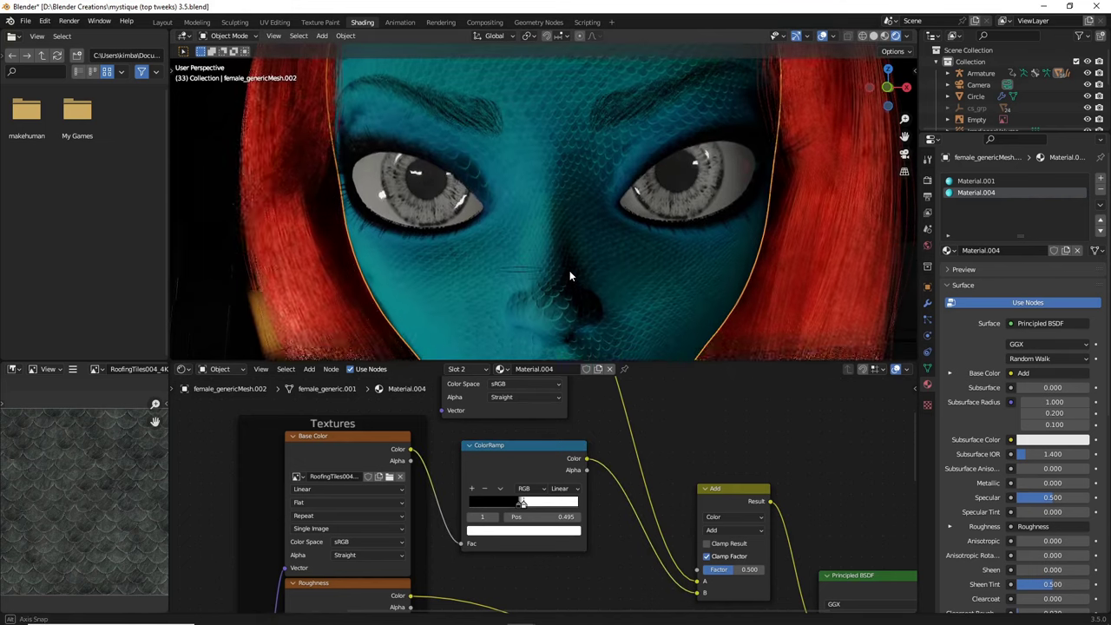
{"action": "middle_click_drag", "start_coordinate": [569, 271], "coordinate": [570, 264]}
{"action": "scroll", "coordinate": [633, 479], "scroll_direction": "down", "scroll_amount": 1}
Lower the Displacement node's Scale value for the roofing tiles material
{"action": "middle_click_drag", "start_coordinate": [633, 482], "coordinate": [603, 597]}
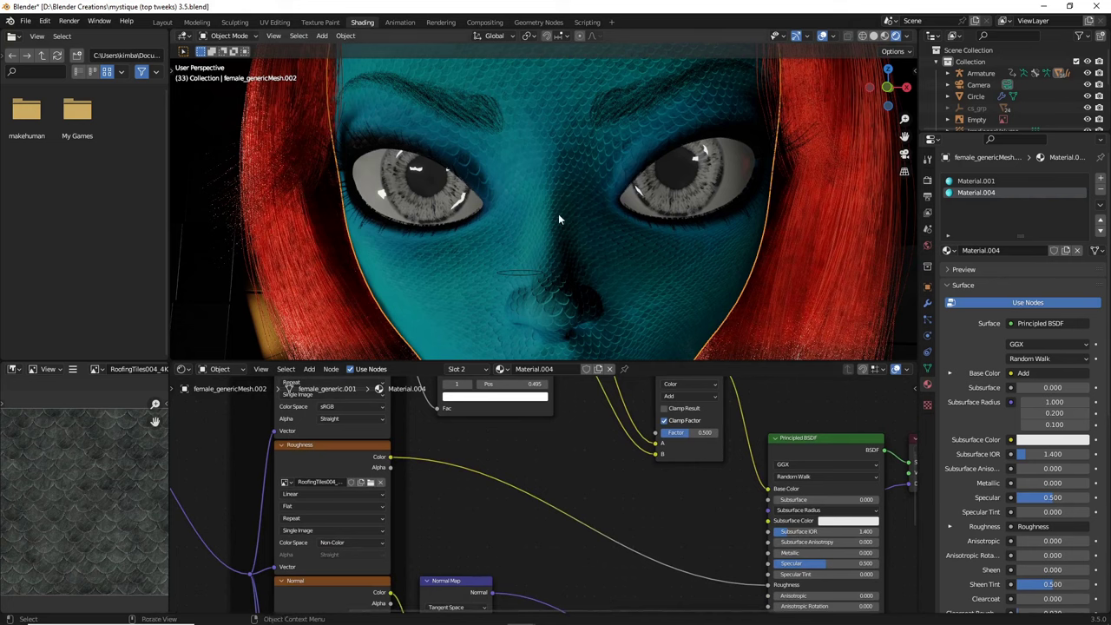
{"action": "middle_click_drag", "start_coordinate": [631, 482], "coordinate": [553, 562]}
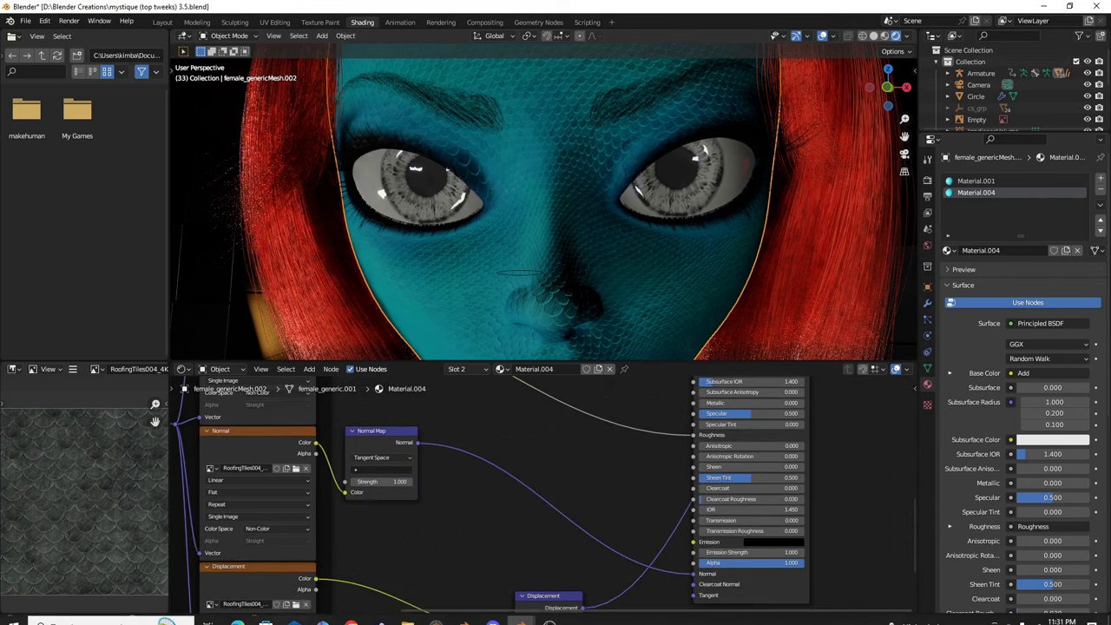
{"action": "middle_click_drag", "start_coordinate": [598, 526], "coordinate": [584, 422]}
{"action": "middle_click_drag", "start_coordinate": [533, 469], "coordinate": [522, 447]}
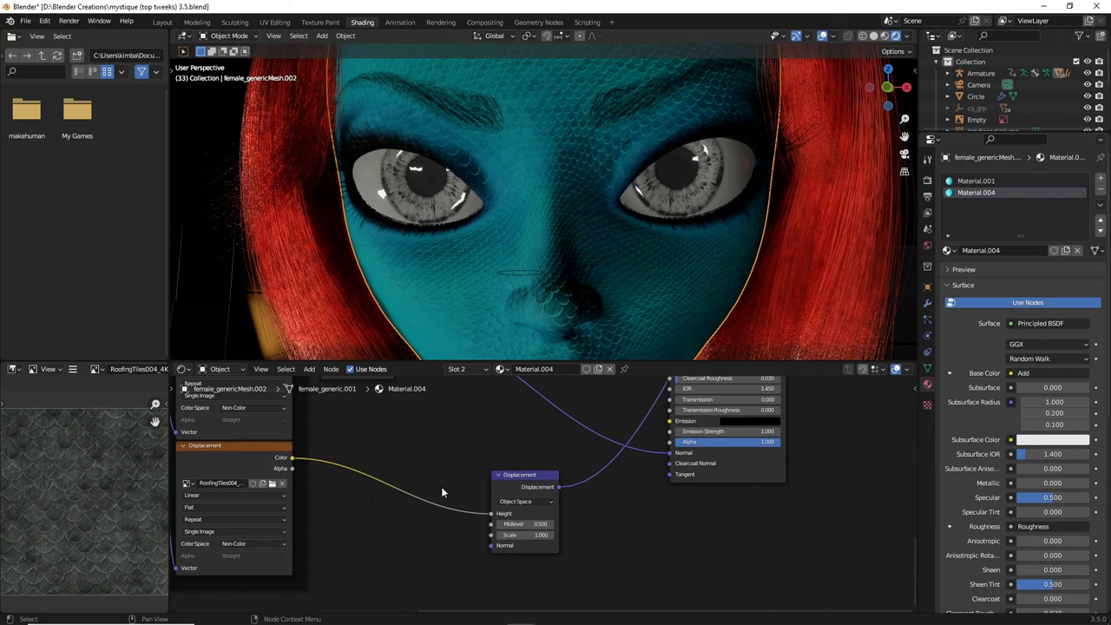
{"action": "middle_click_drag", "start_coordinate": [577, 508], "coordinate": [606, 465]}
{"action": "scroll", "coordinate": [605, 466], "scroll_direction": "up", "scroll_amount": 6}
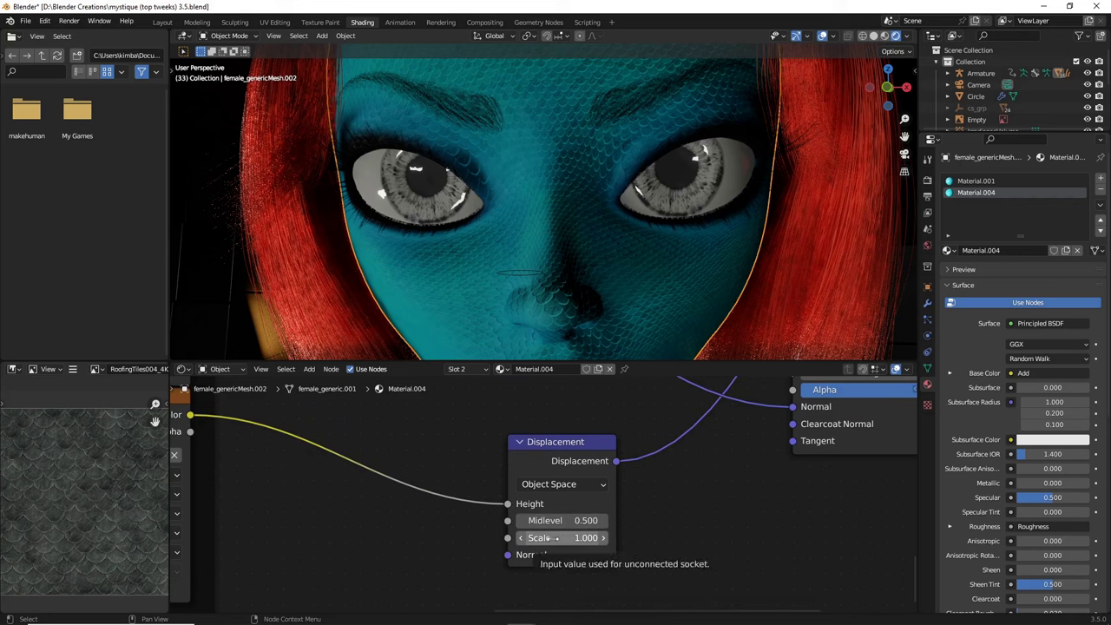
{"action": "left_click_drag", "start_coordinate": [562, 538], "coordinate": [500, 538]}
Set the Normal Map node's Strength to 0.400
{"action": "scroll", "coordinate": [612, 550], "scroll_direction": "down", "scroll_amount": 3}
{"action": "middle_click_drag", "start_coordinate": [612, 550], "coordinate": [752, 623]}
{"action": "middle_click_drag", "start_coordinate": [551, 419], "coordinate": [582, 465]}
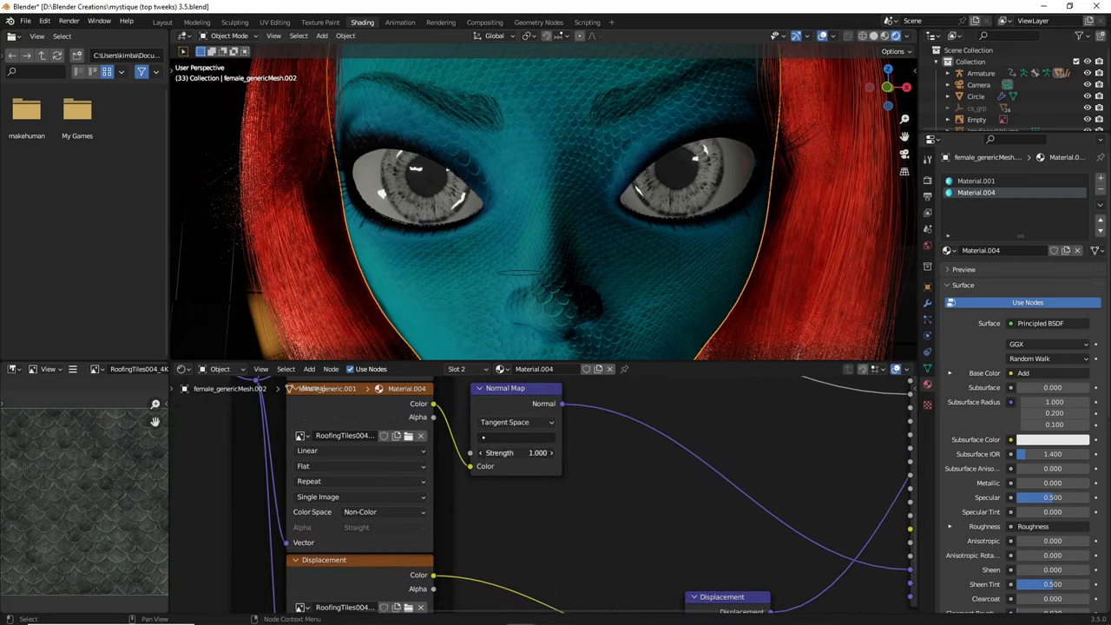
{"action": "mouse_move", "coordinate": [516, 452]}
{"action": "left_mouse_down"}
{"action": "mouse_move", "coordinate": [481, 452]}
{"action": "mouse_move", "coordinate": [533, 452]}
{"action": "left_mouse_up"}
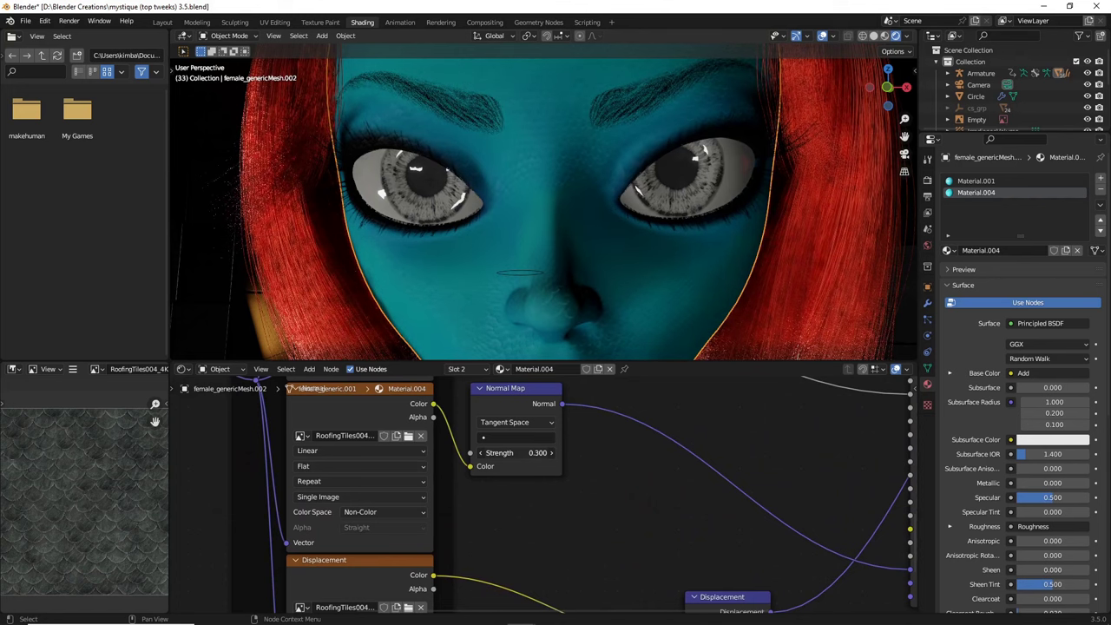
{"action": "scroll", "coordinate": [558, 260], "scroll_direction": "down", "scroll_amount": 6}
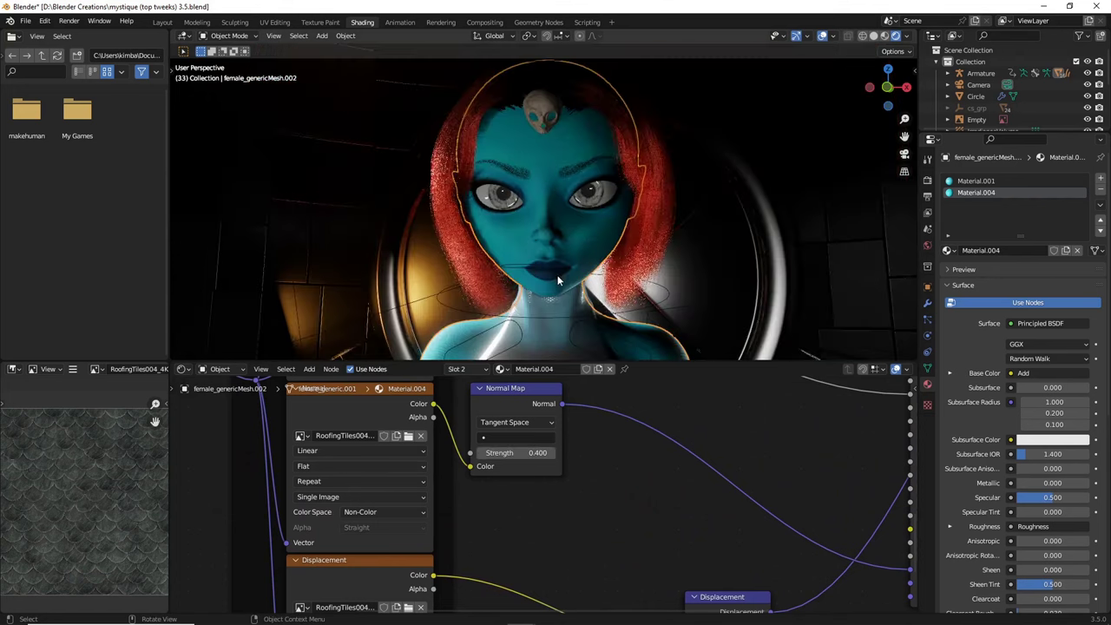
{"action": "scroll", "coordinate": [558, 278], "scroll_direction": "up", "scroll_amount": 6}
{"action": "middle_click_drag", "start_coordinate": [545, 271], "coordinate": [517, 251]}
Set the Displacement node's Scale to 0.020
{"action": "middle_click_drag", "start_coordinate": [650, 502], "coordinate": [516, 316]}
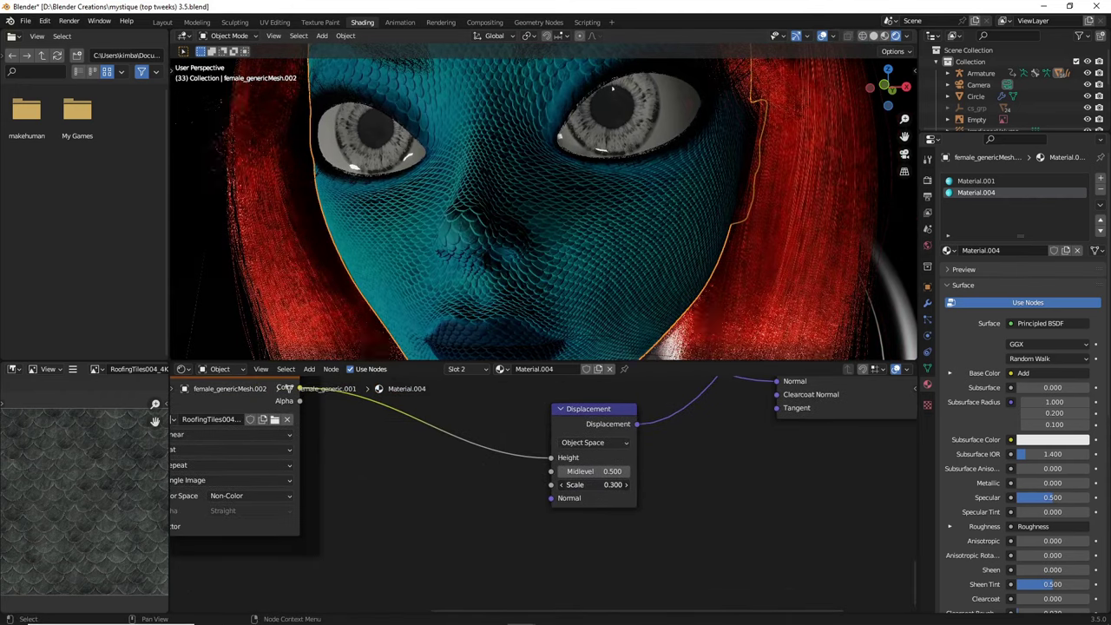
{"action": "left_click", "coordinate": [594, 488]}
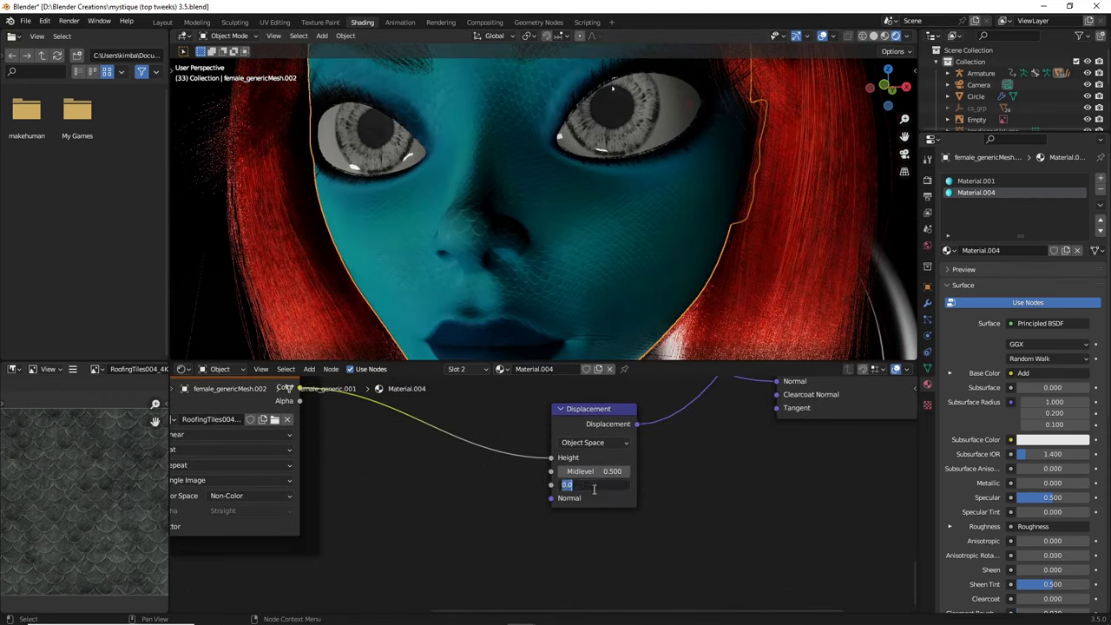
{"action": "key", "text": "Return"}
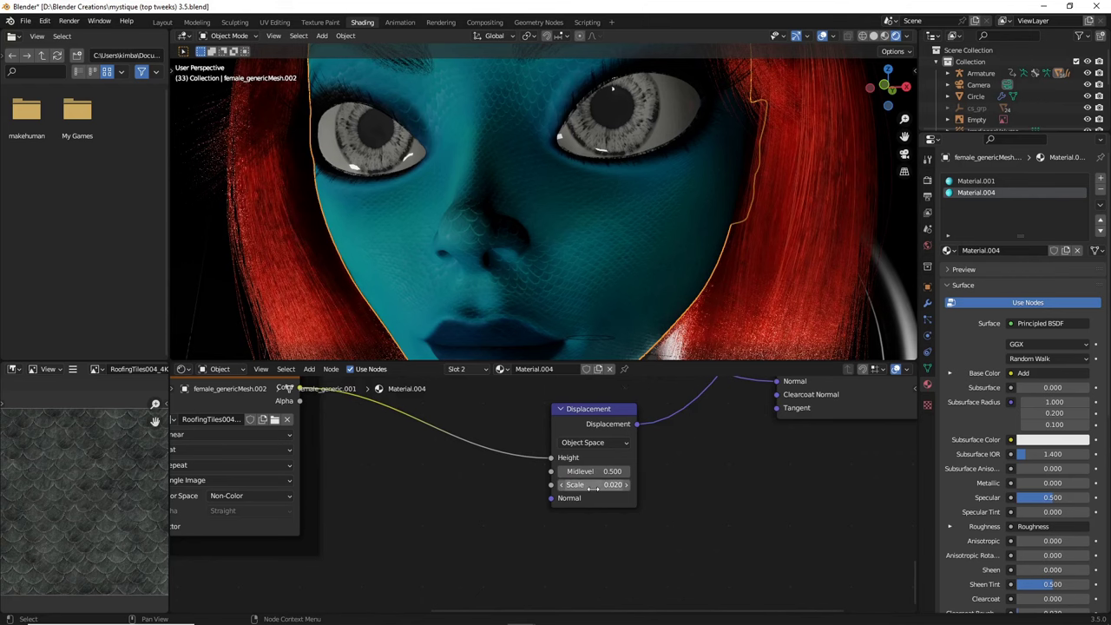
Examine the skin scales on the chin, cheeks, nose and eye area from several angles and distances
{"action": "mouse_move", "coordinate": [612, 227]}
{"action": "middle_mouse_down"}
{"action": "mouse_move", "coordinate": [629, 290]}
{"action": "mouse_move", "coordinate": [624, 238]}
{"action": "middle_mouse_up"}
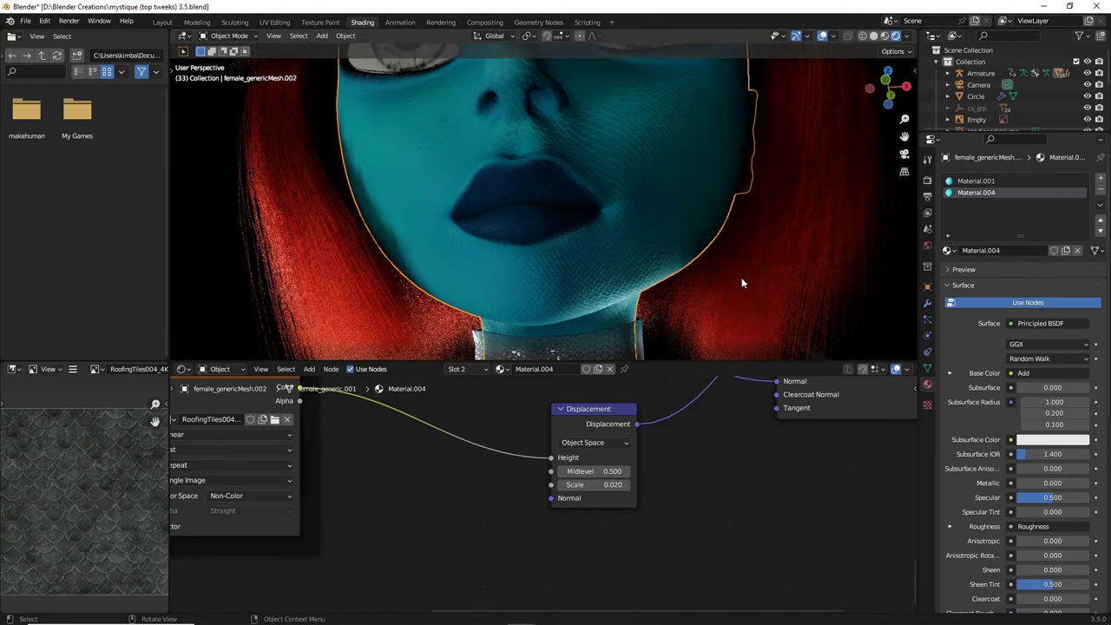
{"action": "left_click", "coordinate": [769, 286]}
{"action": "middle_click_drag", "start_coordinate": [769, 285], "coordinate": [814, 310]}
{"action": "left_click", "coordinate": [663, 264]}
{"action": "scroll", "coordinate": [690, 284], "scroll_direction": "down", "scroll_amount": 6}
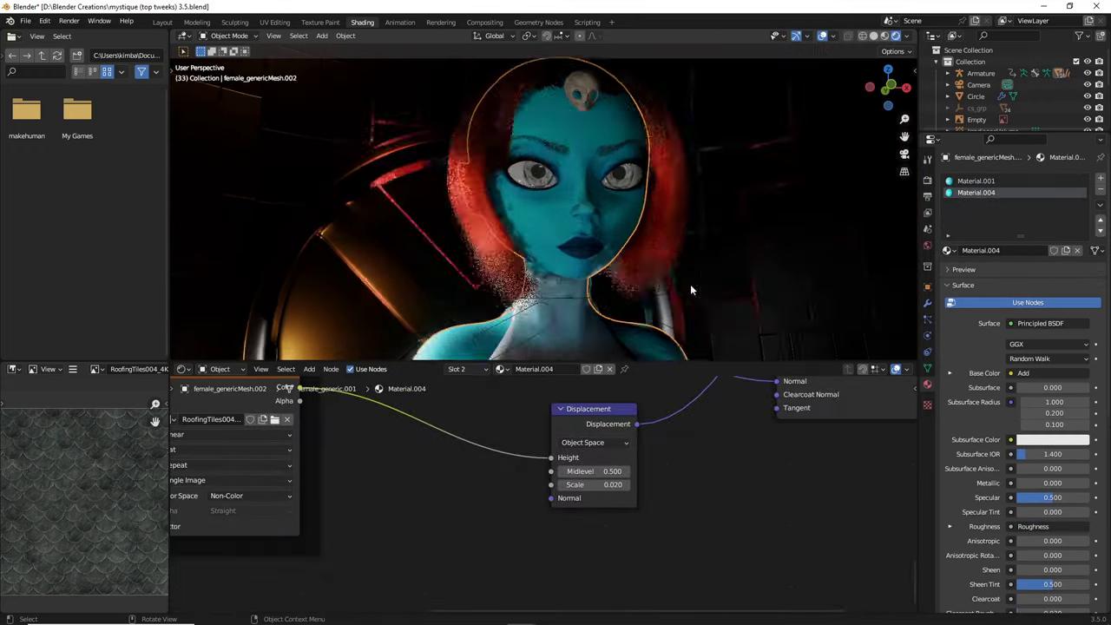
{"action": "left_click", "coordinate": [784, 279]}
{"action": "middle_click_drag", "start_coordinate": [756, 292], "coordinate": [719, 293]}
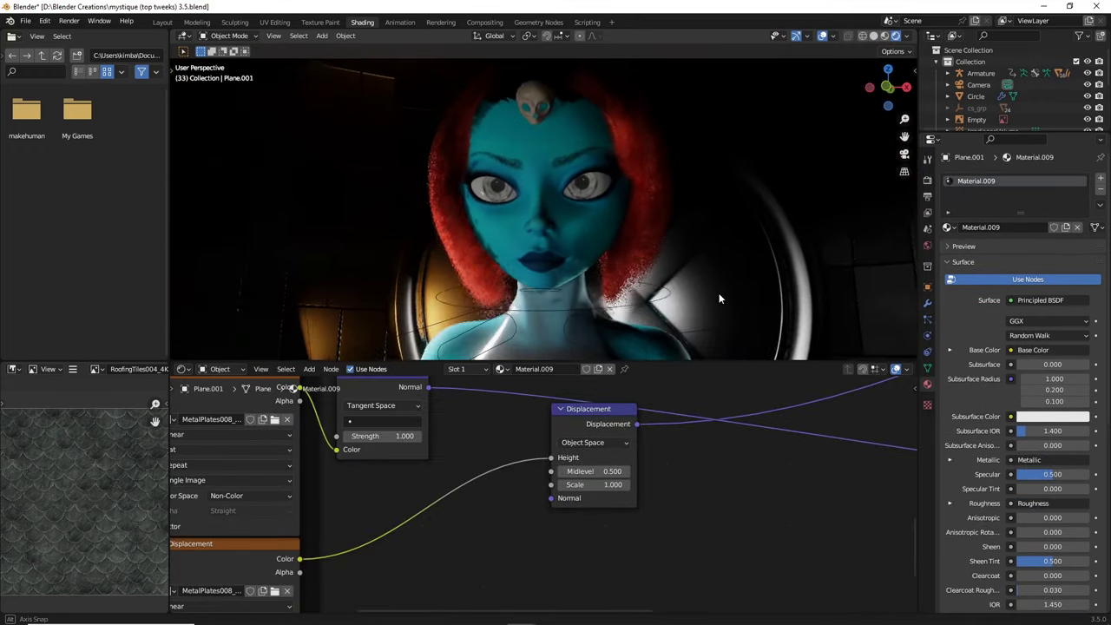
{"action": "scroll", "coordinate": [718, 292], "scroll_direction": "down", "scroll_amount": 2}
{"action": "left_click", "coordinate": [760, 299]}
{"action": "scroll", "coordinate": [759, 298], "scroll_direction": "up", "scroll_amount": 2}
{"action": "left_click", "coordinate": [793, 274]}
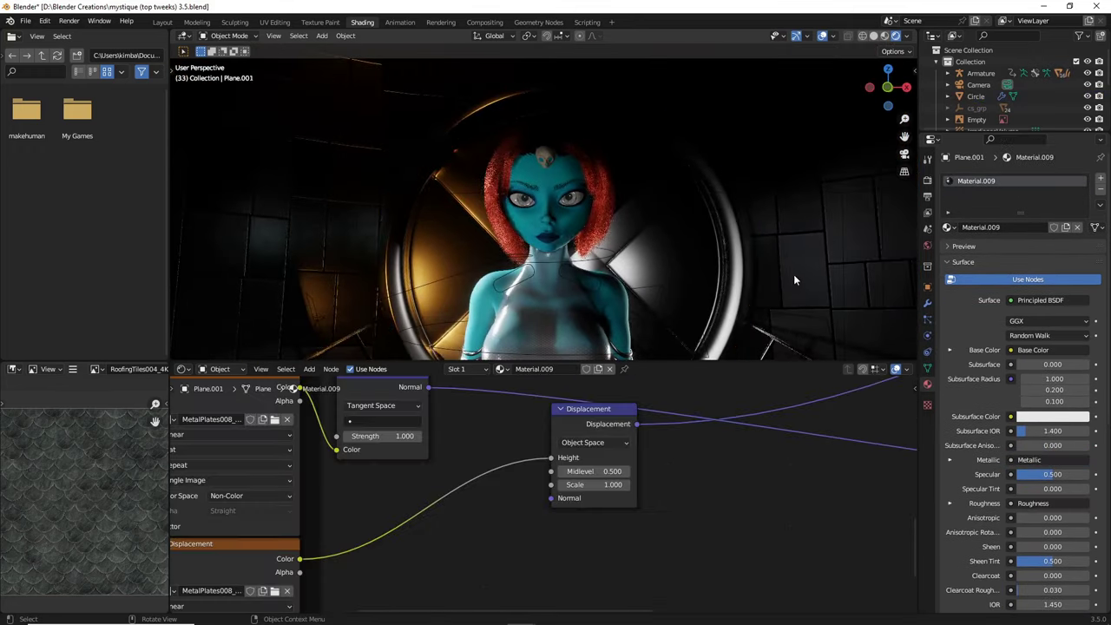
{"action": "scroll", "coordinate": [779, 269], "scroll_direction": "up", "scroll_amount": 2}
{"action": "left_click_drag", "start_coordinate": [905, 136], "coordinate": [915, 24]}
{"action": "scroll", "coordinate": [797, 228], "scroll_direction": "up", "scroll_amount": 2}
{"action": "middle_click_drag", "start_coordinate": [483, 272], "coordinate": [787, 204]}
{"action": "scroll", "coordinate": [785, 200], "scroll_direction": "up", "scroll_amount": 5}
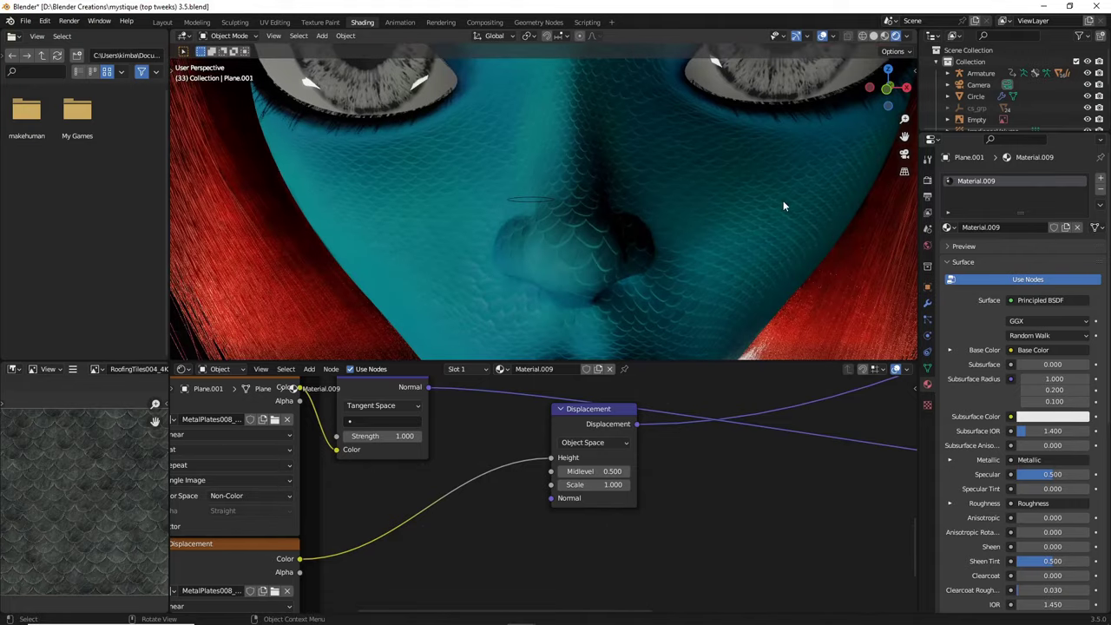
{"action": "left_click_drag", "start_coordinate": [904, 136], "coordinate": [904, 206]}
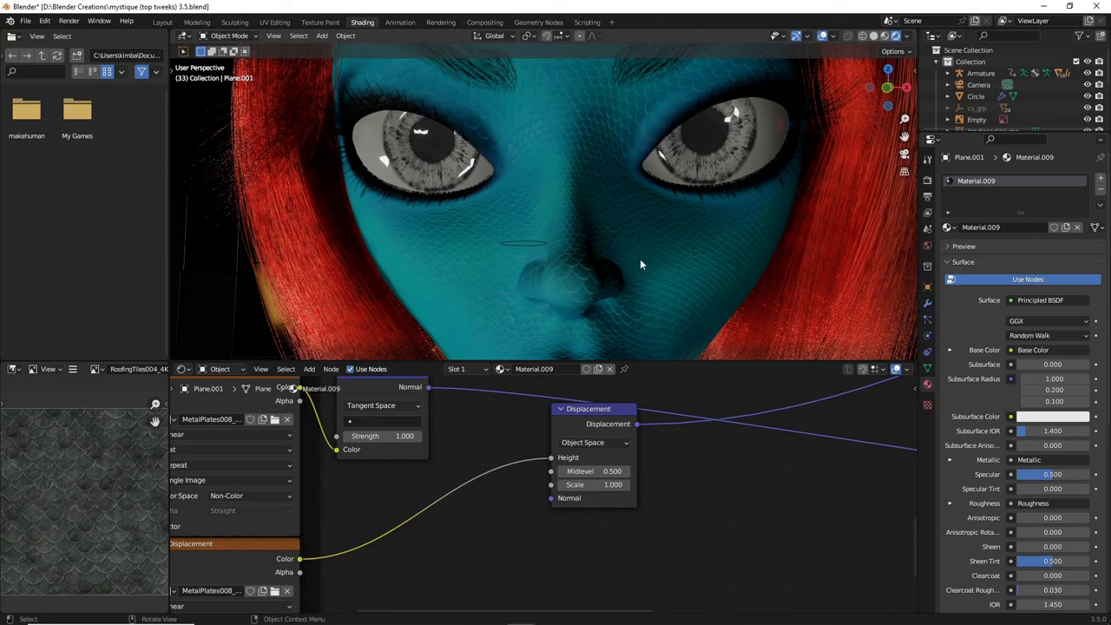
Reselect the character mesh with Material.004 and add a Voronoi Texture node below the Displacement node
{"action": "scroll", "coordinate": [722, 464], "scroll_direction": "down", "scroll_amount": 5}
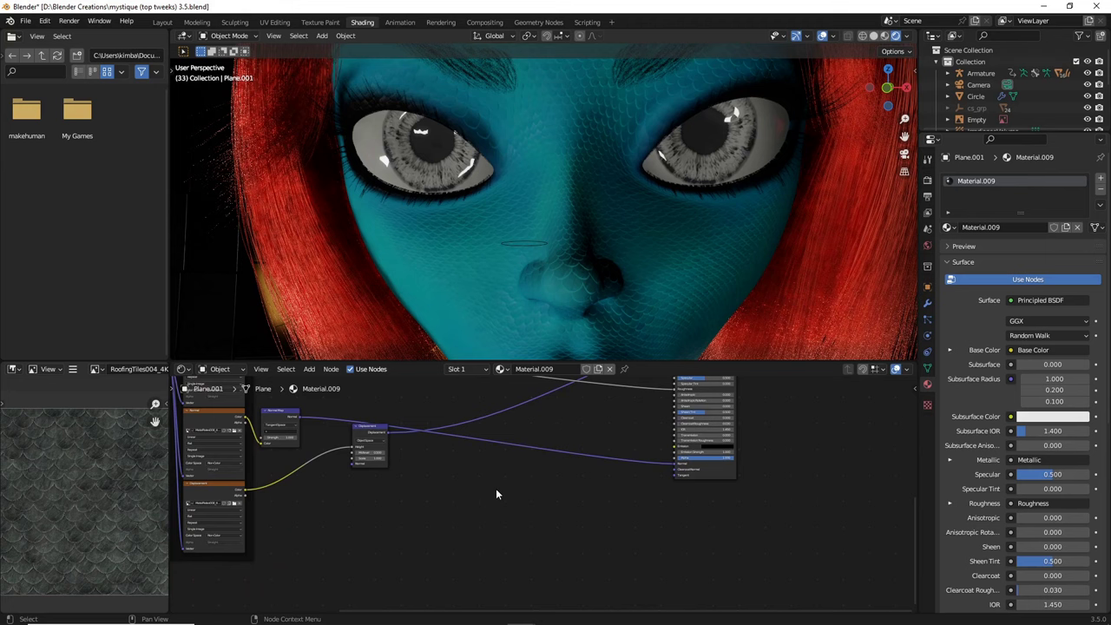
{"action": "scroll", "coordinate": [493, 340], "scroll_direction": "down", "scroll_amount": 5}
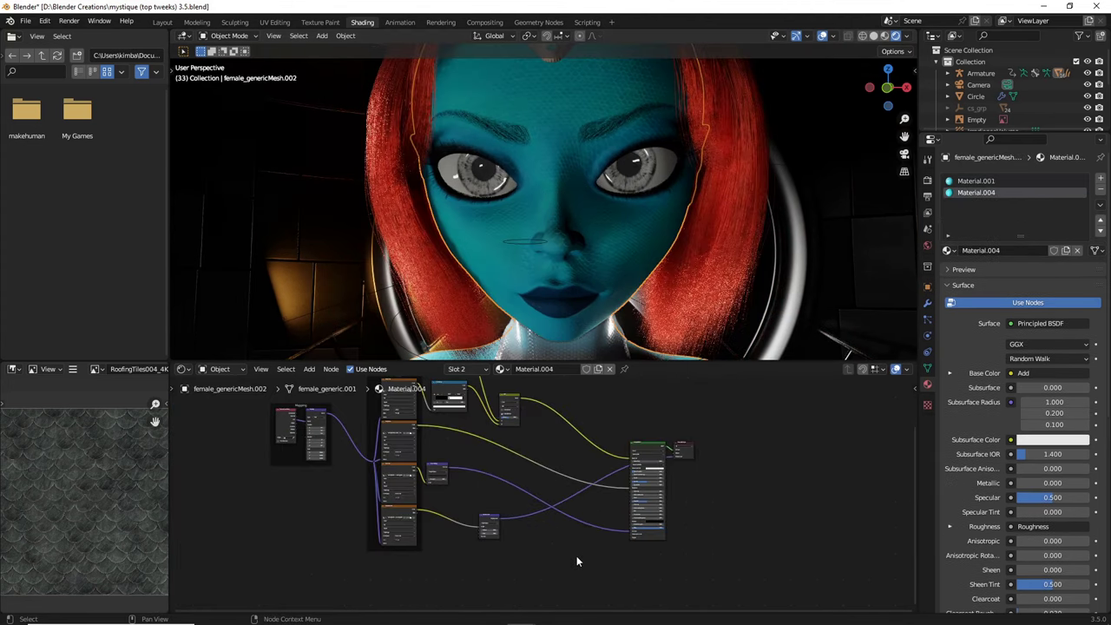
{"action": "middle_click_drag", "start_coordinate": [576, 556], "coordinate": [464, 469]}
{"action": "key", "text": "shift+a"}
{"action": "left_click", "coordinate": [464, 470]}
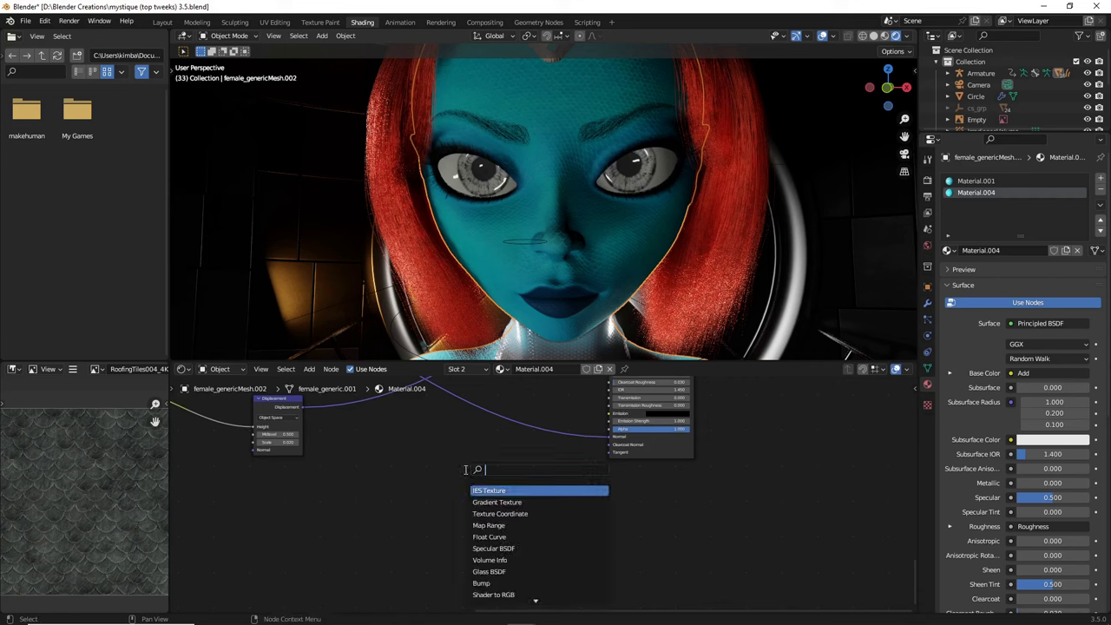
{"action": "type", "text": "m"}
{"action": "key", "text": "BackSpace"}
{"action": "type", "text": "vor"}
{"action": "left_click", "coordinate": [486, 491]}
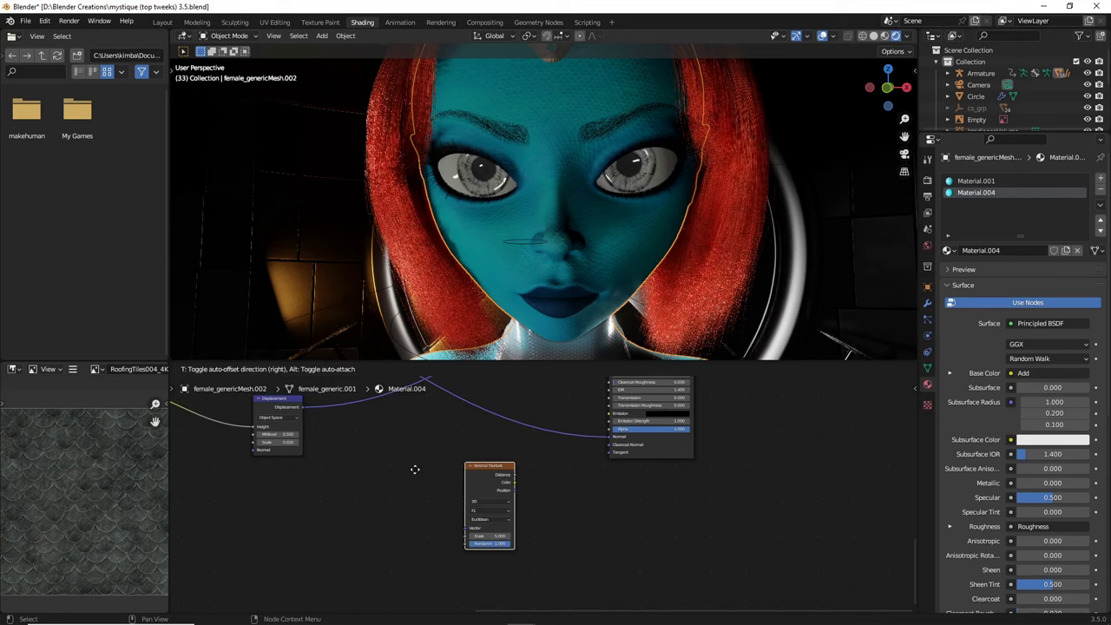
{"action": "left_click", "coordinate": [442, 474]}
Add a Float Curve node beside the Voronoi Texture node
{"action": "scroll", "coordinate": [520, 494], "scroll_direction": "up", "scroll_amount": 2}
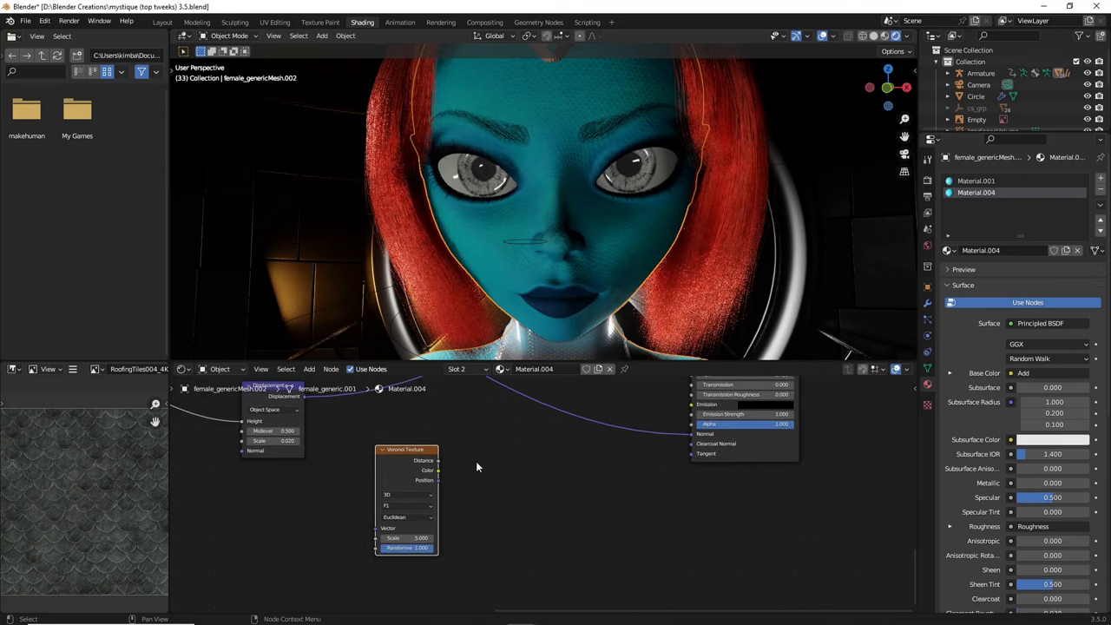
{"action": "key", "text": "shift+a"}
{"action": "left_click", "coordinate": [504, 463]}
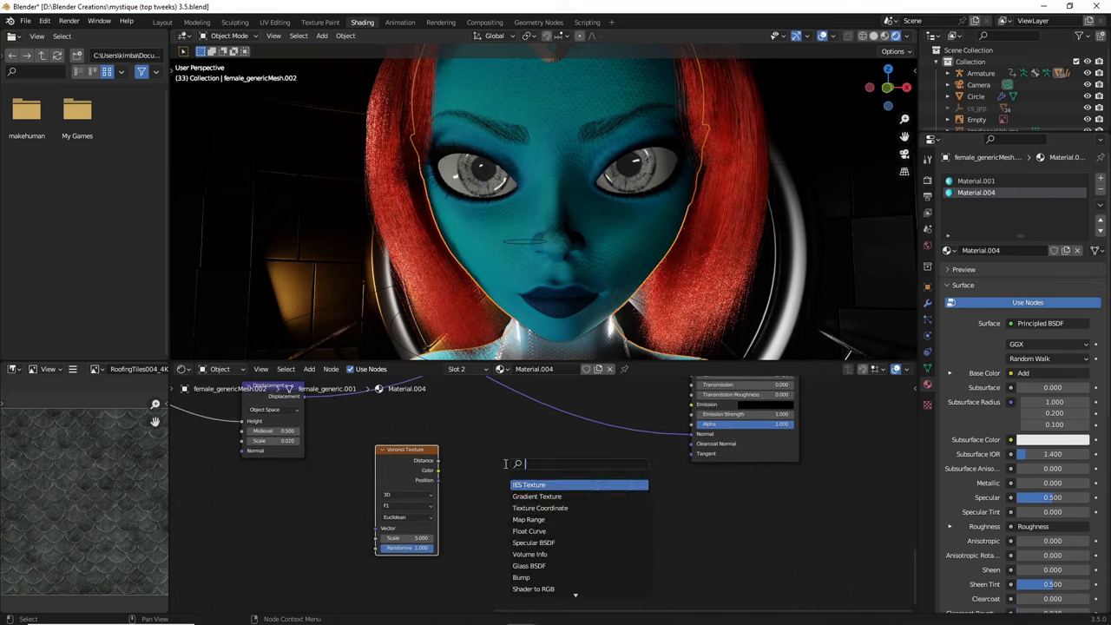
{"action": "type", "text": "float"}
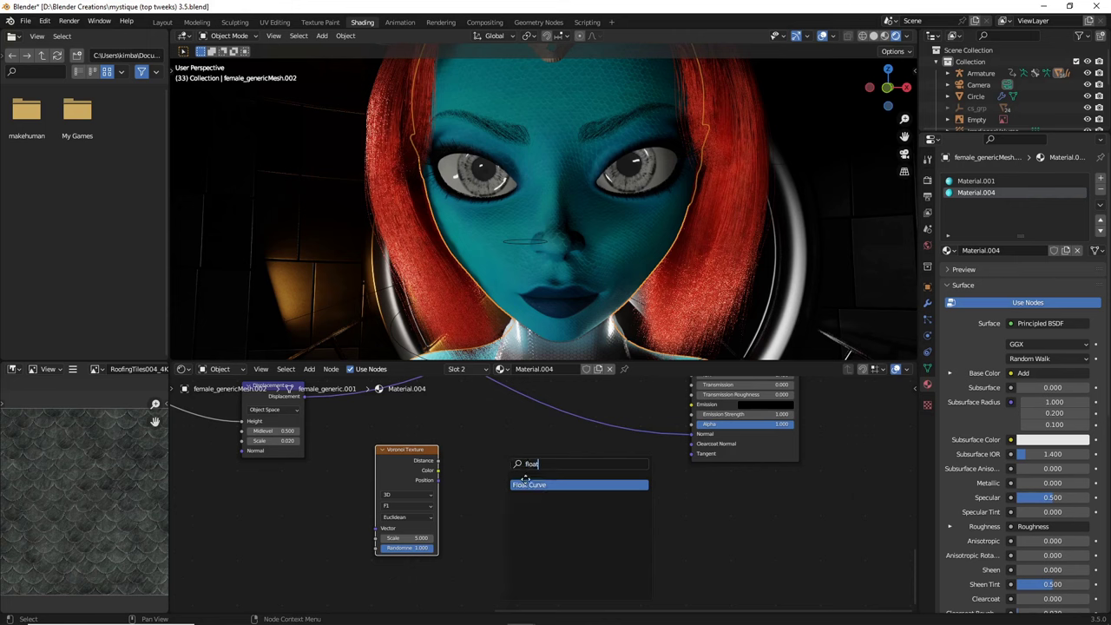
{"action": "left_click", "coordinate": [525, 482]}
{"action": "left_click", "coordinate": [481, 465]}
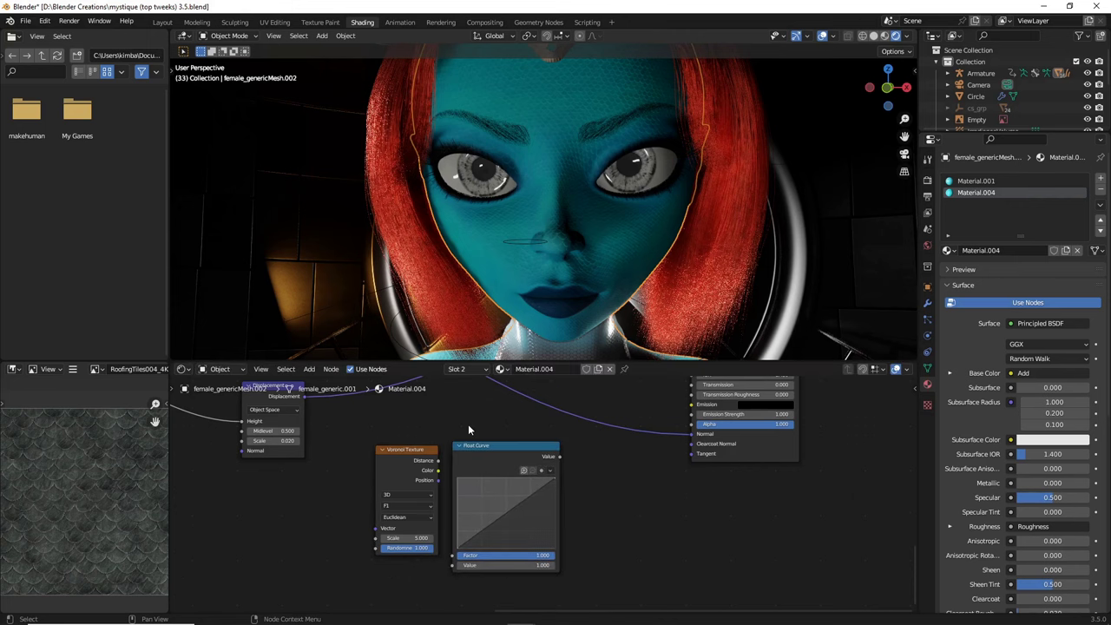
Add a Bump node beside the Float Curve node
{"action": "key", "text": "shift+a"}
{"action": "left_click", "coordinate": [469, 425]}
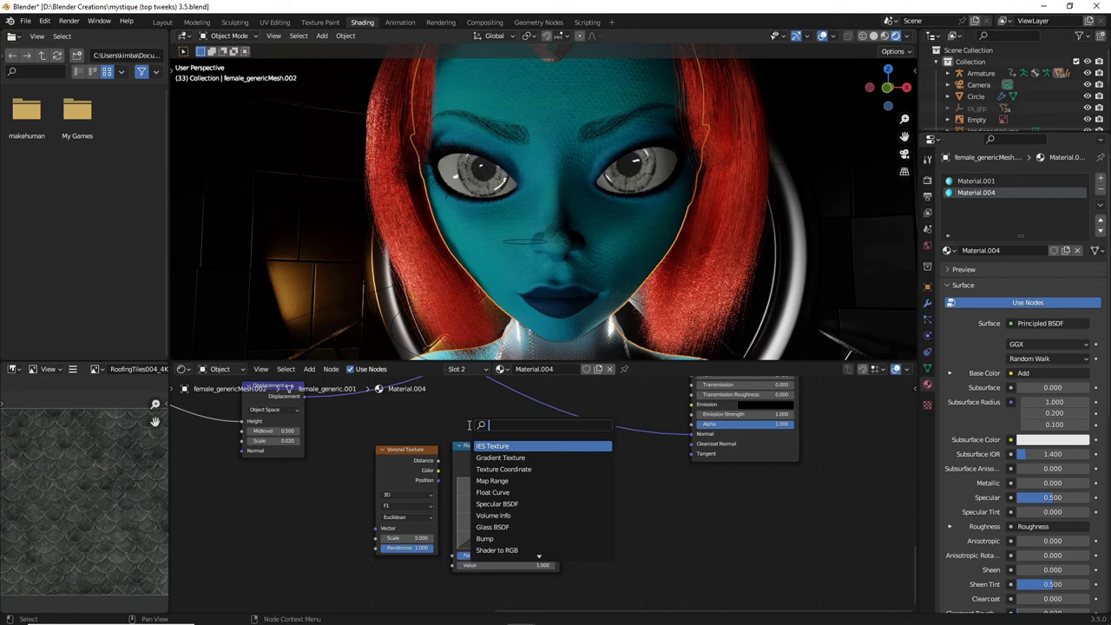
{"action": "type", "text": "bum"}
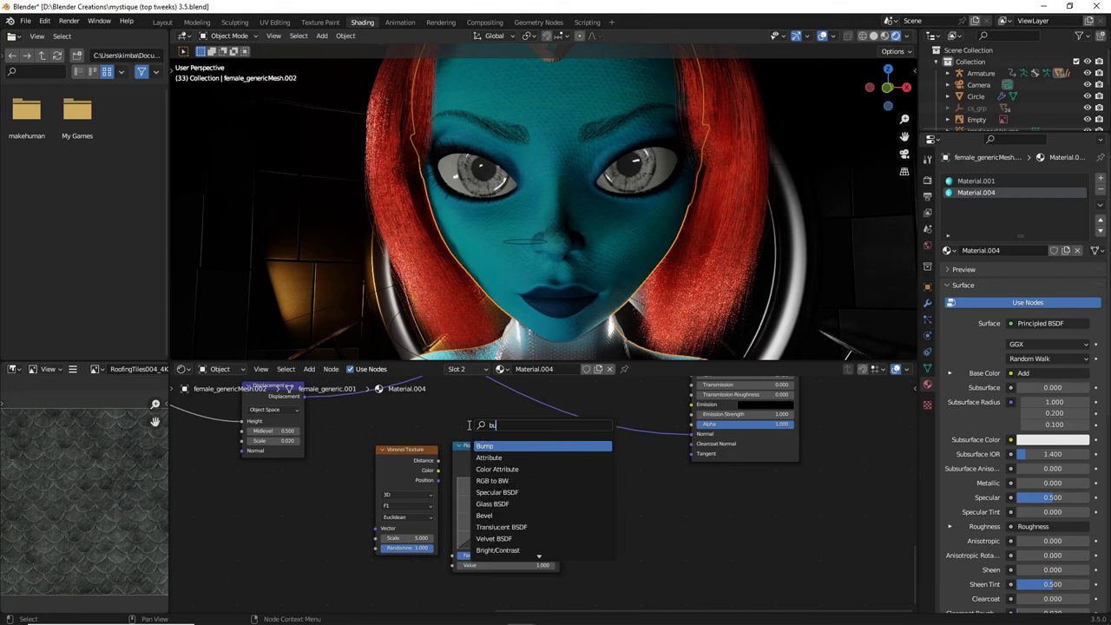
{"action": "left_click", "coordinate": [503, 445]}
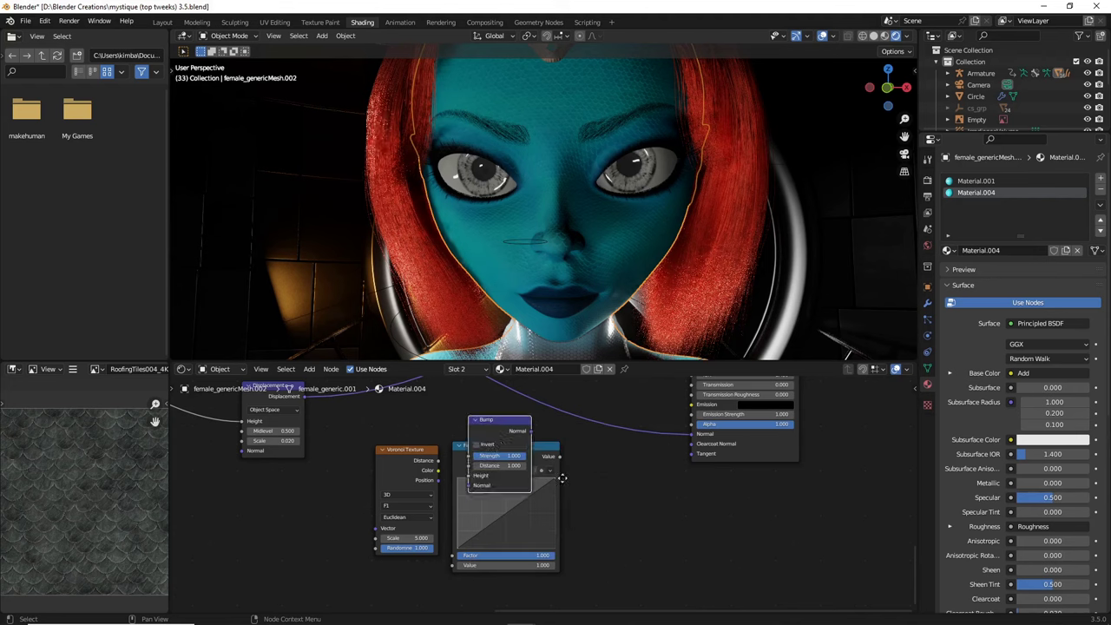
{"action": "left_click", "coordinate": [610, 490]}
Move the Voronoi Texture, Float Curve and Bump nodes together to just below the Displacement node
{"action": "left_click_drag", "start_coordinate": [326, 533], "coordinate": [639, 477]}
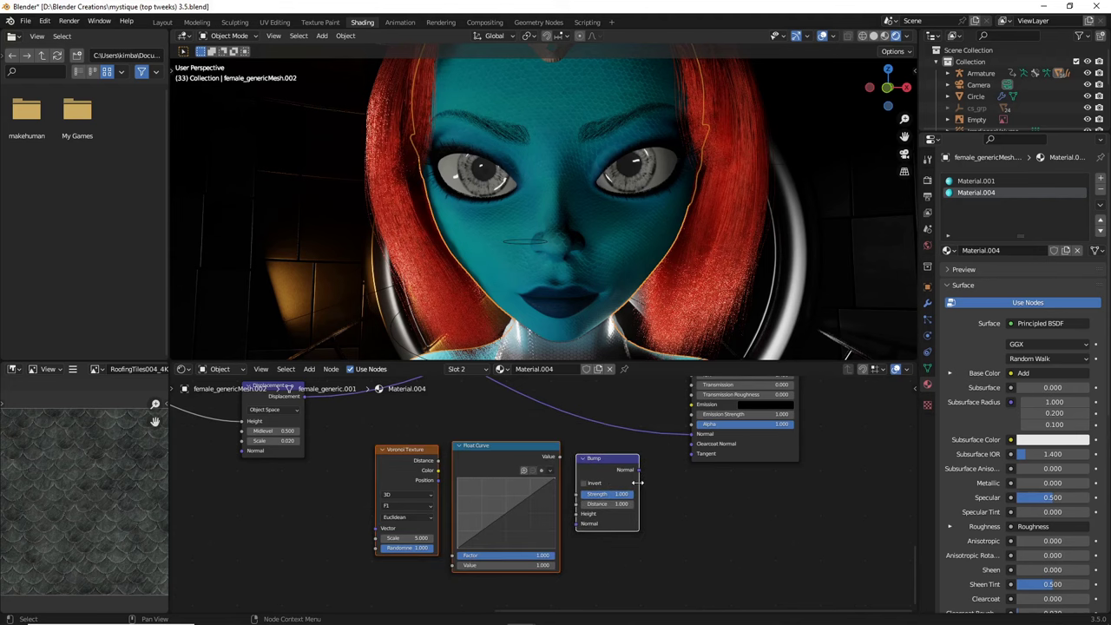
{"action": "key", "text": "g"}
{"action": "left_click", "coordinate": [536, 500]}
{"action": "left_click", "coordinate": [518, 446]}
Add a Mix node after the Bump node, with its data type set to Color and blending mode to Add
{"action": "scroll", "coordinate": [518, 452], "scroll_direction": "down", "scroll_amount": 1}
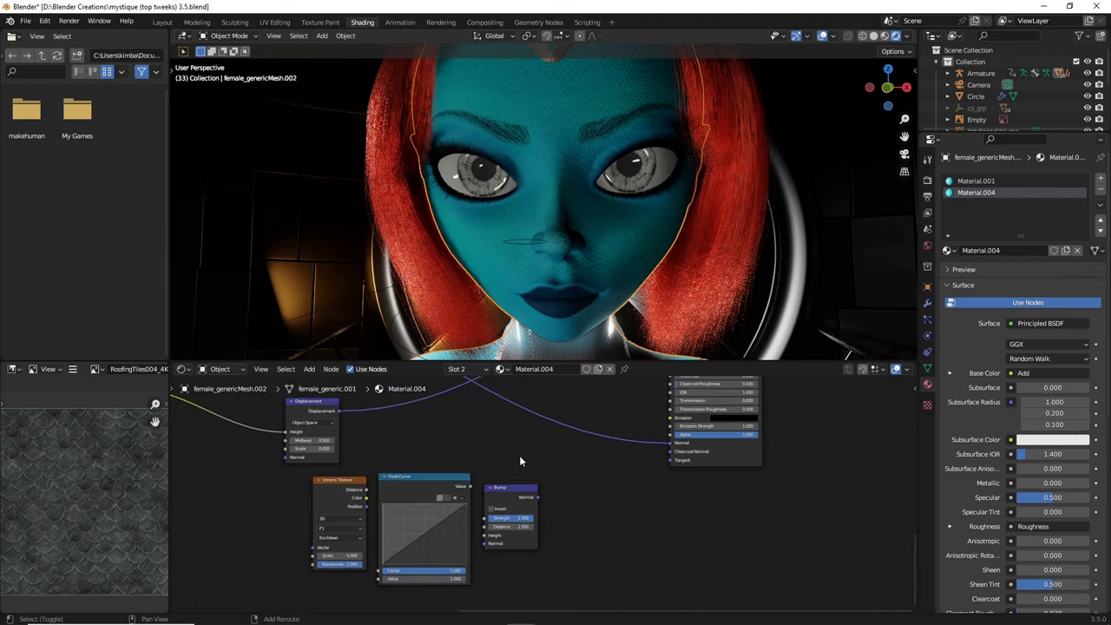
{"action": "key", "text": "shift+a"}
{"action": "type", "text": "mix"}
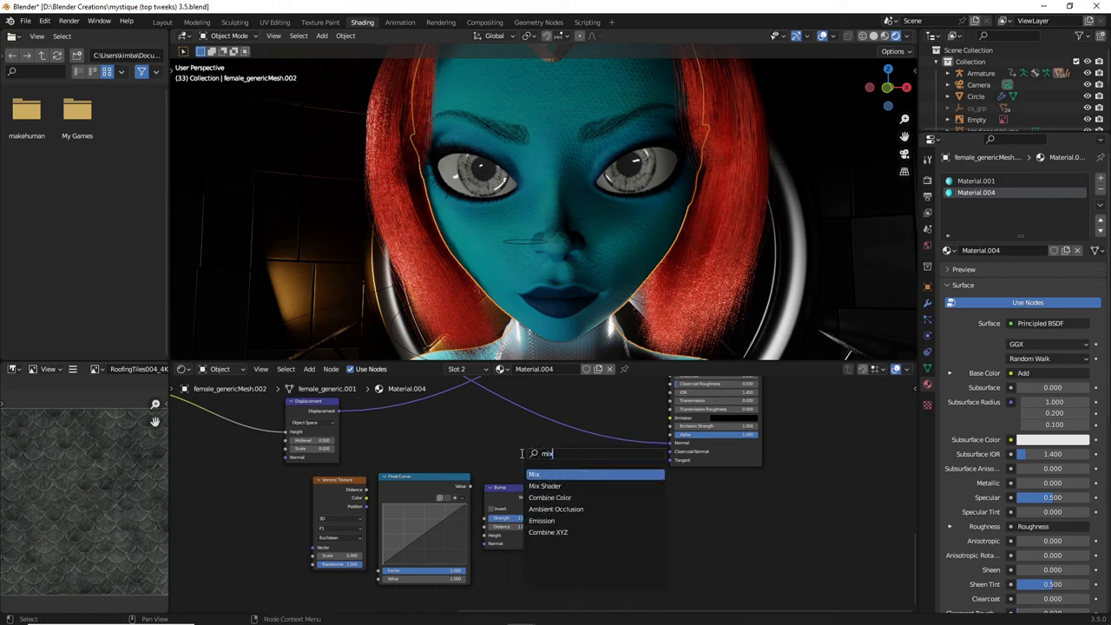
{"action": "left_click", "coordinate": [540, 475]}
{"action": "left_click", "coordinate": [607, 488]}
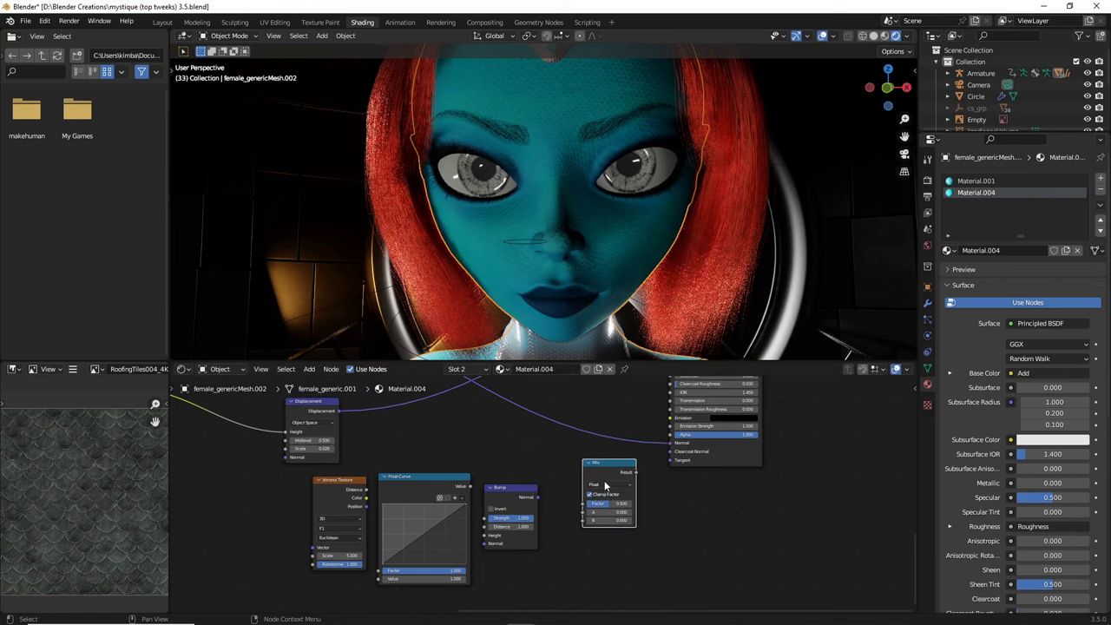
{"action": "left_click", "coordinate": [605, 485]}
{"action": "left_click", "coordinate": [604, 511]}
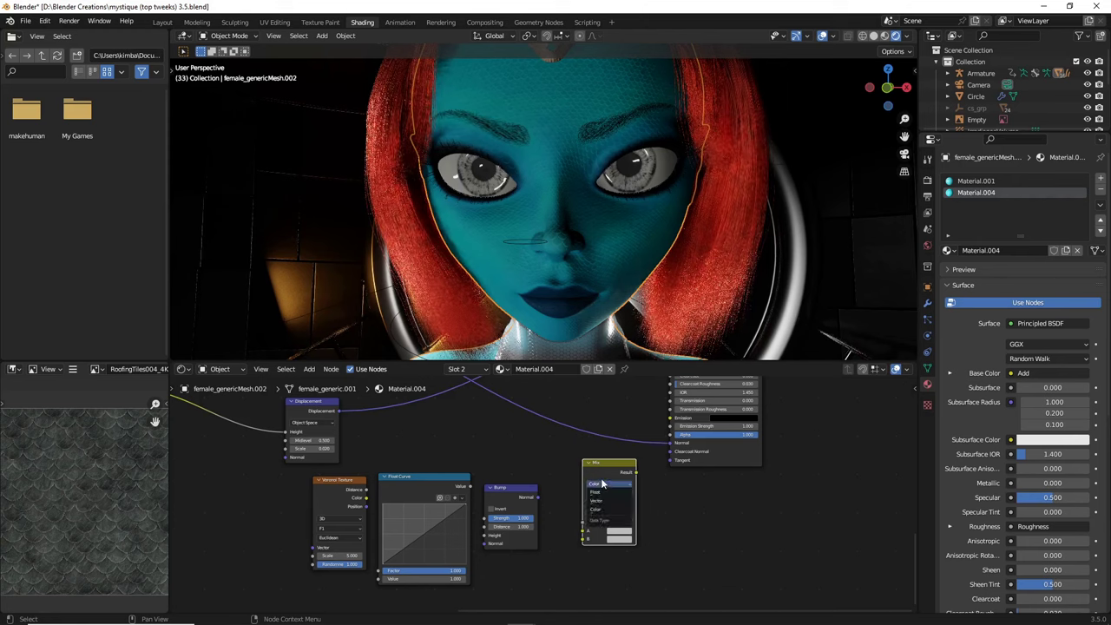
{"action": "left_click", "coordinate": [593, 500]}
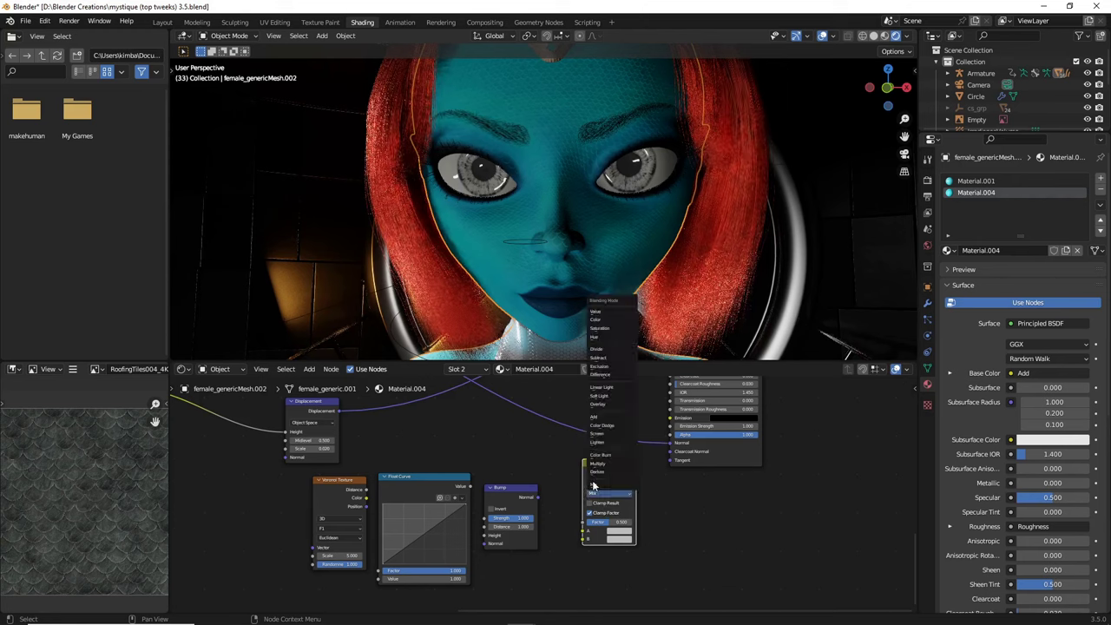
{"action": "left_click", "coordinate": [608, 421]}
Insert the new Add node on the link into the Principled BSDF's Normal input and connect the Bump's Normal output to B
{"action": "left_click_drag", "start_coordinate": [607, 459], "coordinate": [621, 430]}
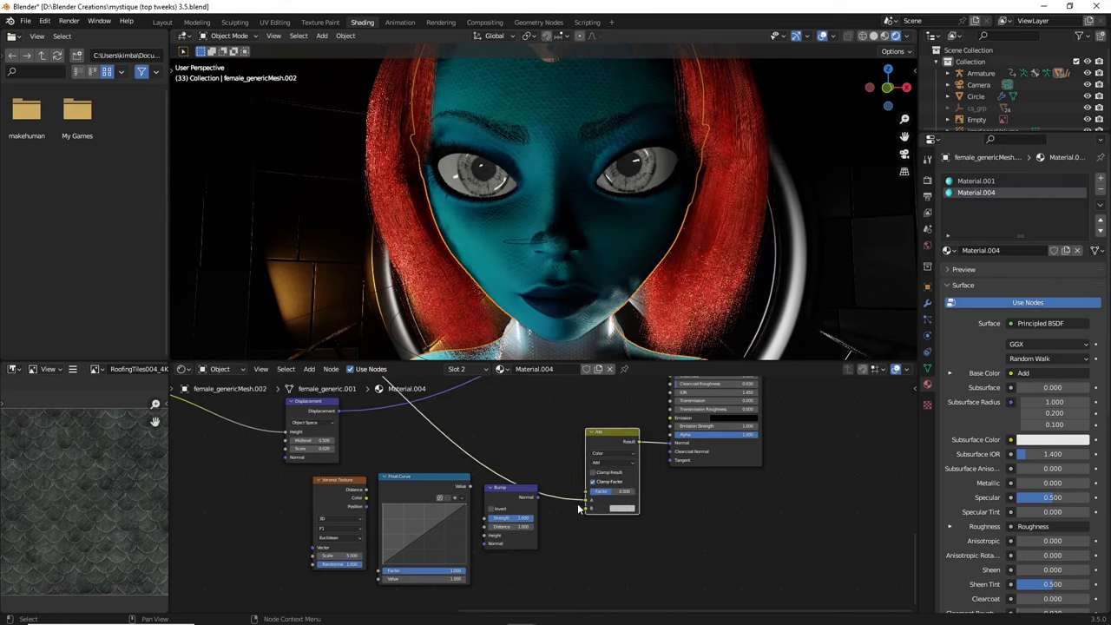
{"action": "scroll", "coordinate": [569, 509], "scroll_direction": "up", "scroll_amount": 3}
{"action": "left_click_drag", "start_coordinate": [534, 499], "coordinate": [618, 516]}
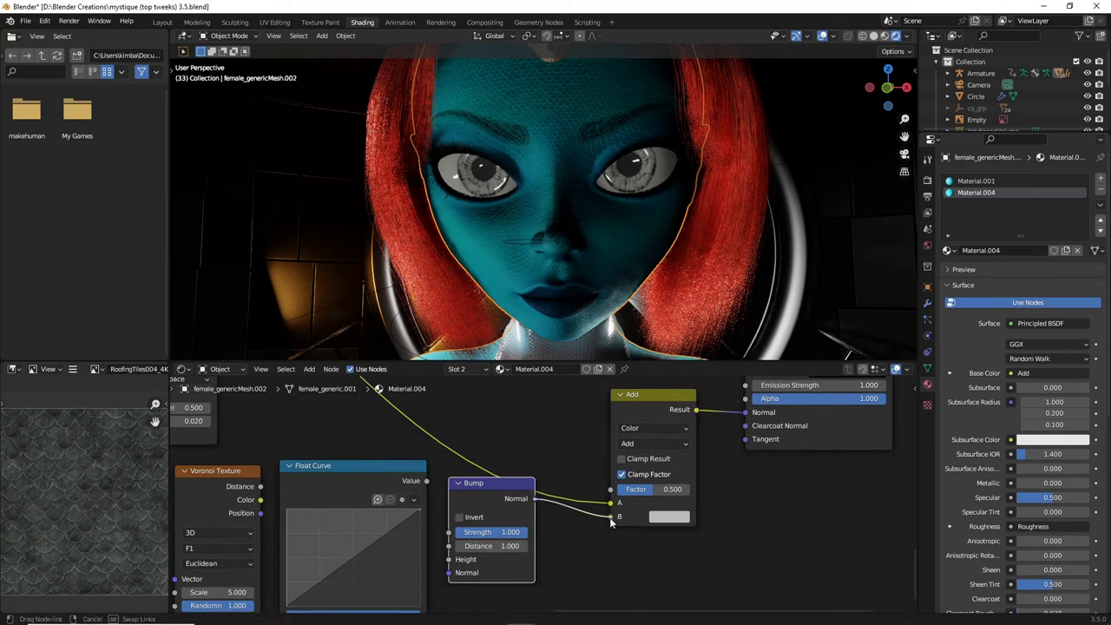
Connect the Float Curve's Value output to the Bump's Height and the Voronoi Texture's Color output to the Float Curve's Value input
{"action": "left_click_drag", "start_coordinate": [493, 482], "coordinate": [496, 514]}
{"action": "scroll", "coordinate": [435, 484], "scroll_direction": "down", "scroll_amount": 2}
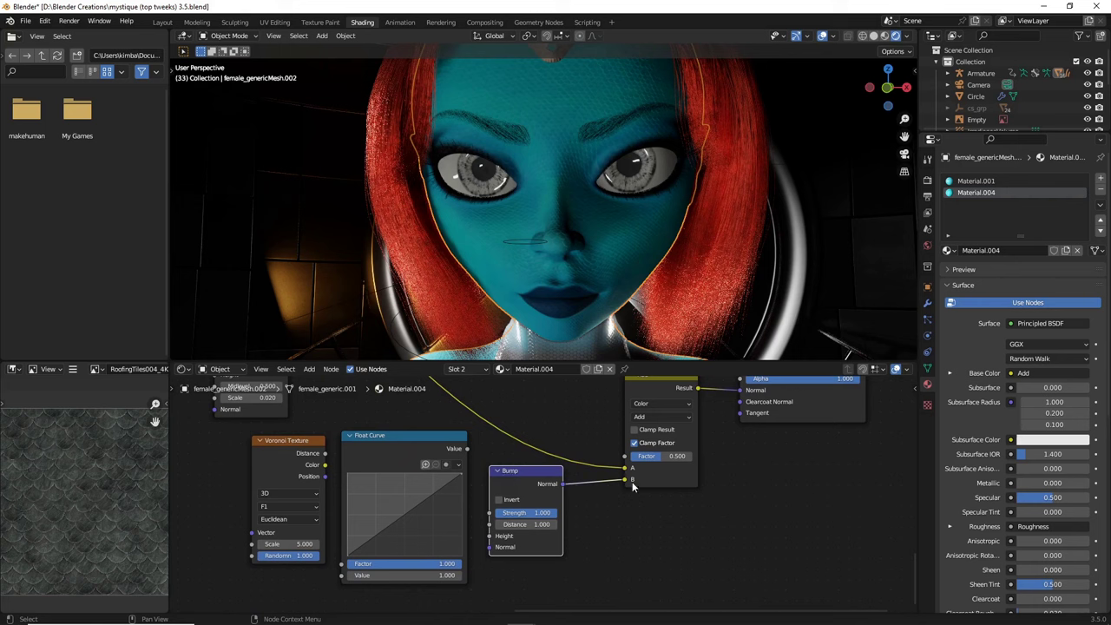
{"action": "left_click_drag", "start_coordinate": [467, 448], "coordinate": [488, 535]}
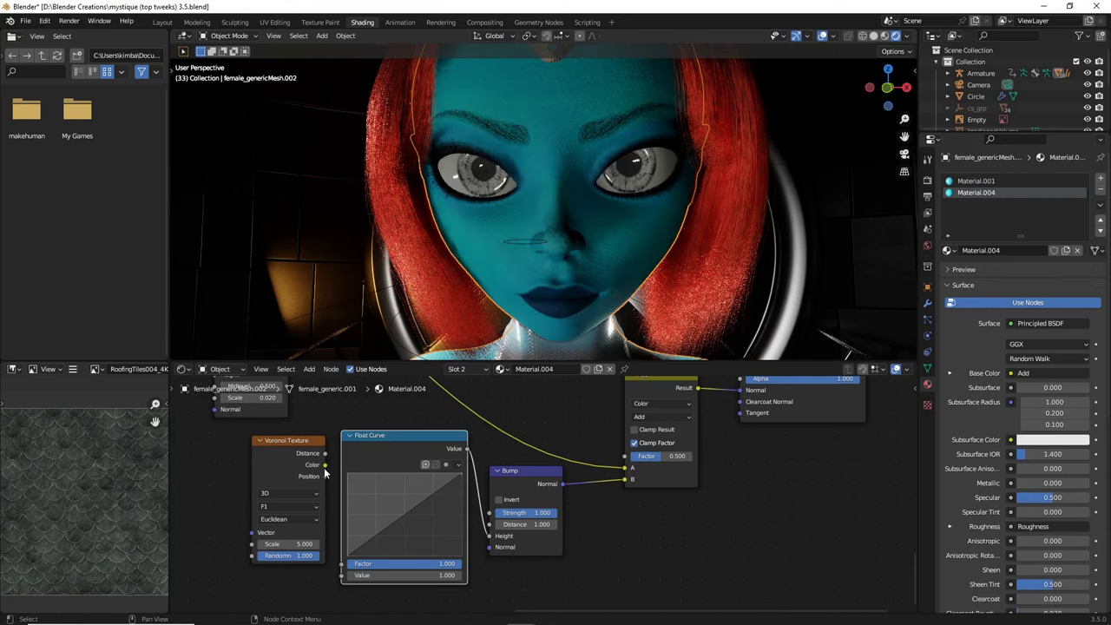
{"action": "left_click_drag", "start_coordinate": [325, 462], "coordinate": [339, 503]}
{"action": "left_click_drag", "start_coordinate": [345, 577], "coordinate": [343, 575]}
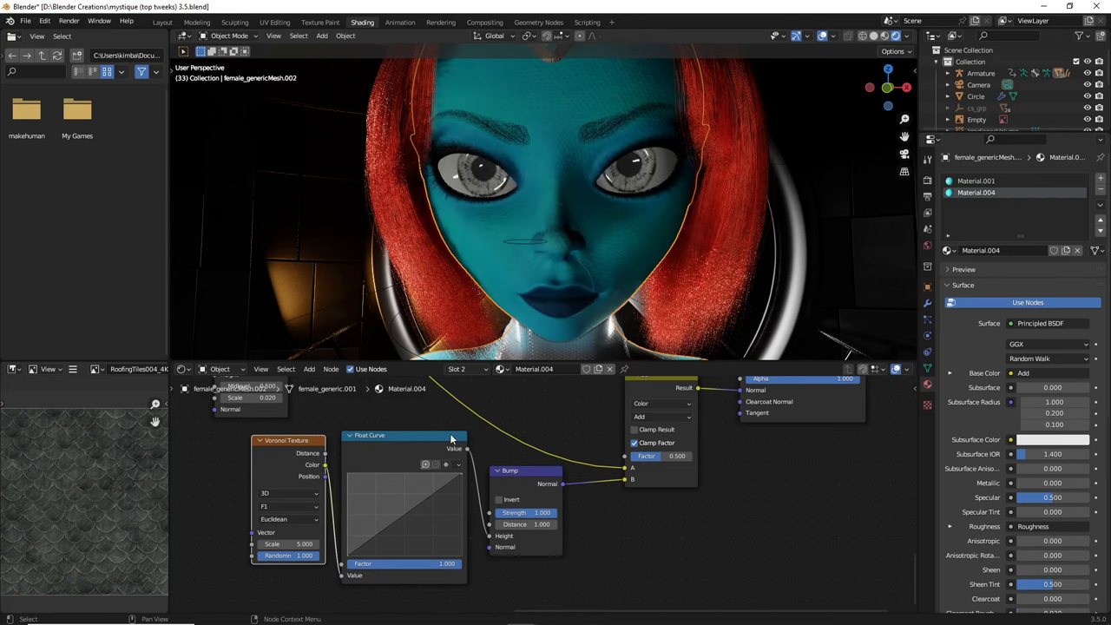
Set the Voronoi Texture's feature output to Smooth F1 and its Scale to 4000
{"action": "scroll", "coordinate": [543, 314], "scroll_direction": "up", "scroll_amount": 5}
{"action": "scroll", "coordinate": [540, 320], "scroll_direction": "down", "scroll_amount": 5}
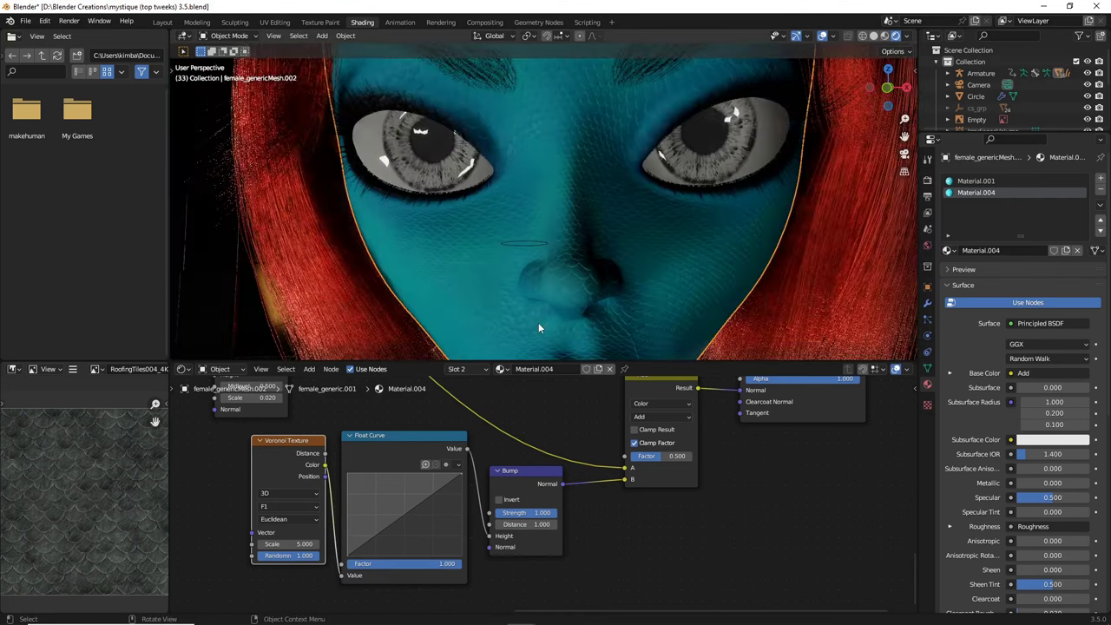
{"action": "left_click", "coordinate": [289, 508]}
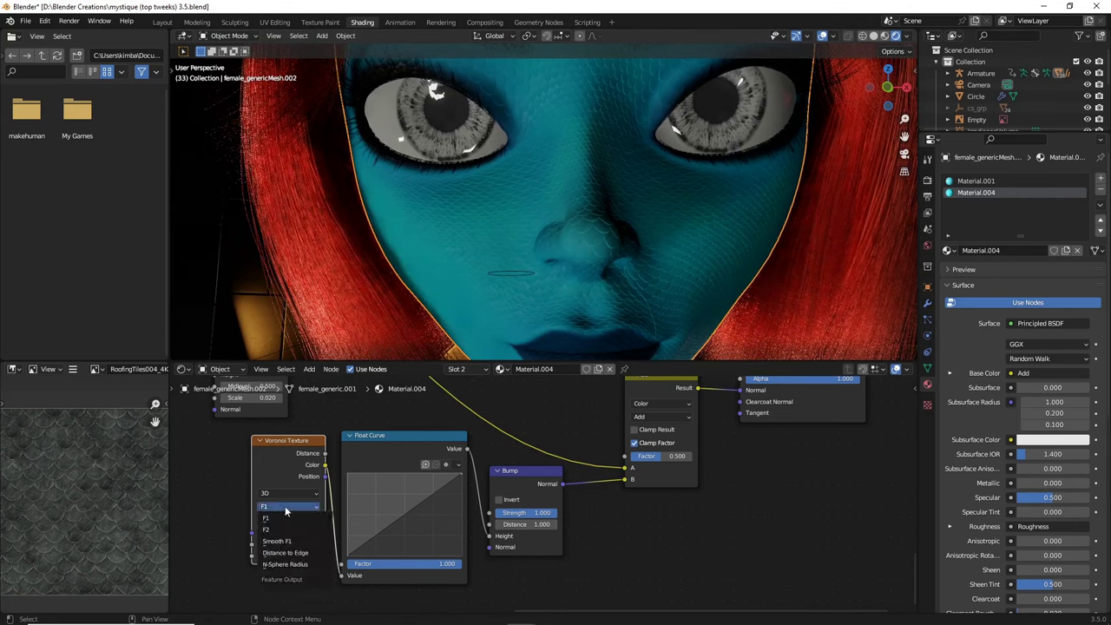
{"action": "left_click", "coordinate": [292, 541]}
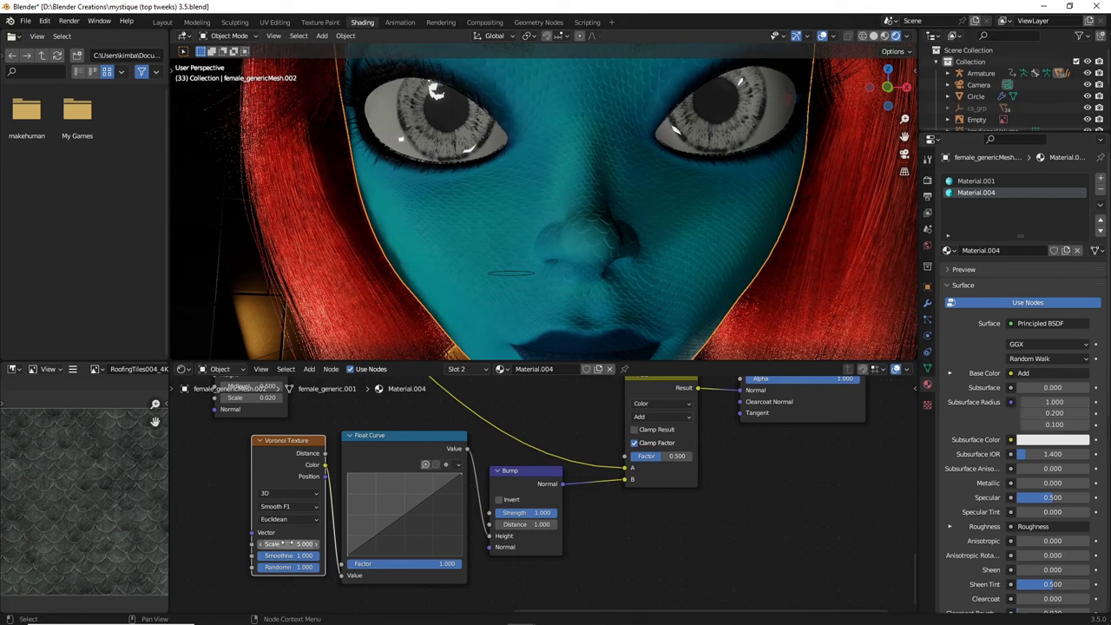
{"action": "left_click_drag", "start_coordinate": [284, 543], "coordinate": [356, 543]}
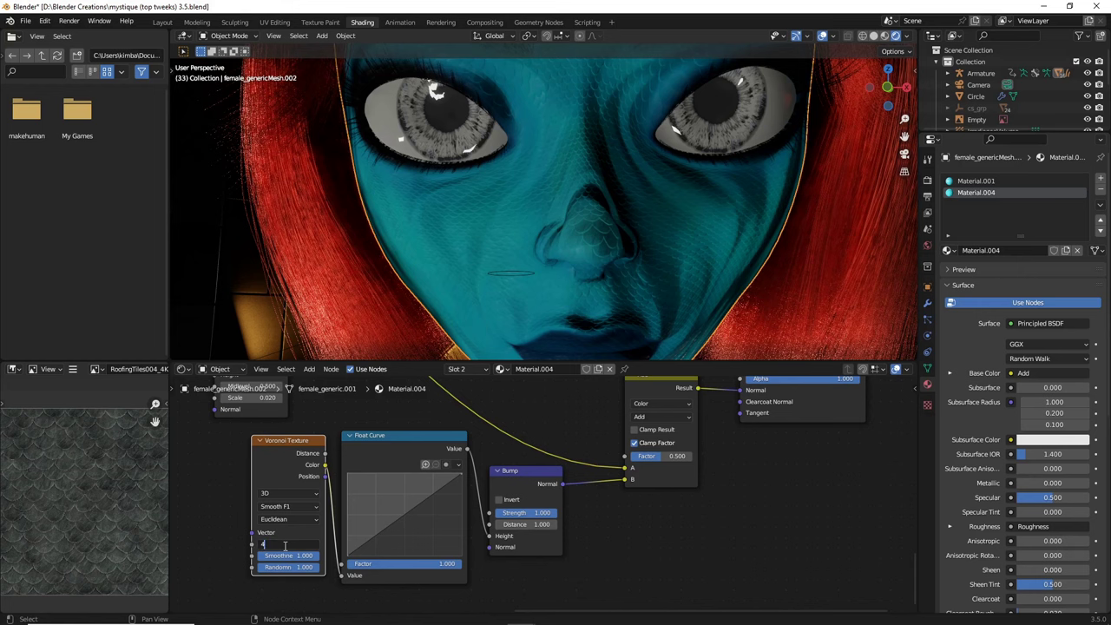
{"action": "key", "text": "Return"}
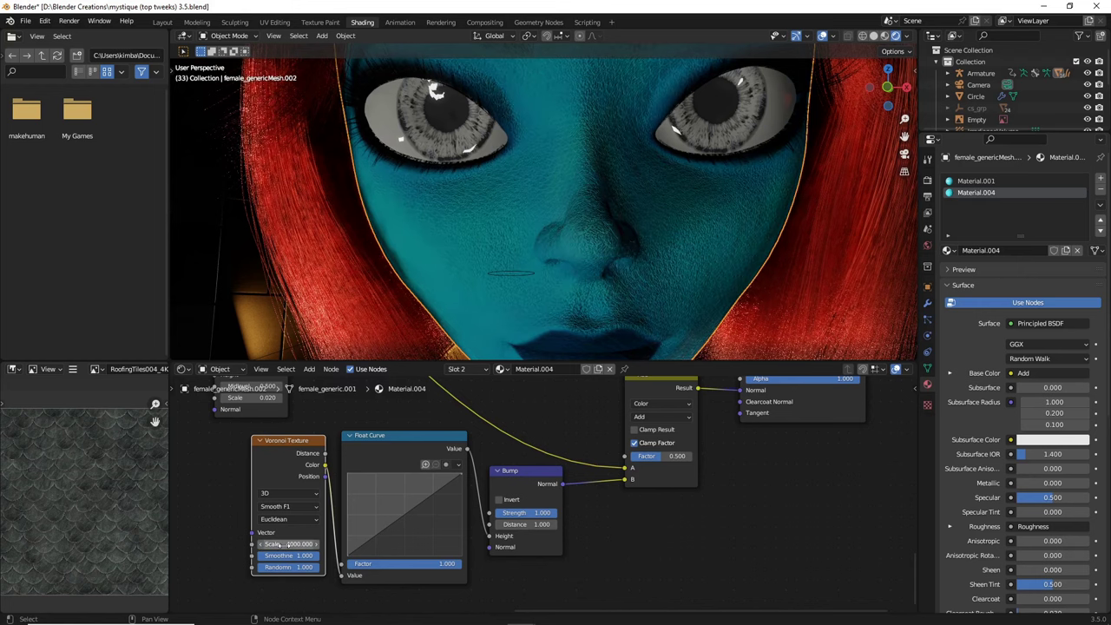
Set the Distance of the Bump node fed by the Float Curve to 0.002
{"action": "scroll", "coordinate": [373, 251], "scroll_direction": "down", "scroll_amount": 3}
{"action": "middle_click_drag", "start_coordinate": [430, 247], "coordinate": [402, 281]}
{"action": "scroll", "coordinate": [414, 261], "scroll_direction": "up", "scroll_amount": 5}
{"action": "scroll", "coordinate": [430, 287], "scroll_direction": "down", "scroll_amount": 2}
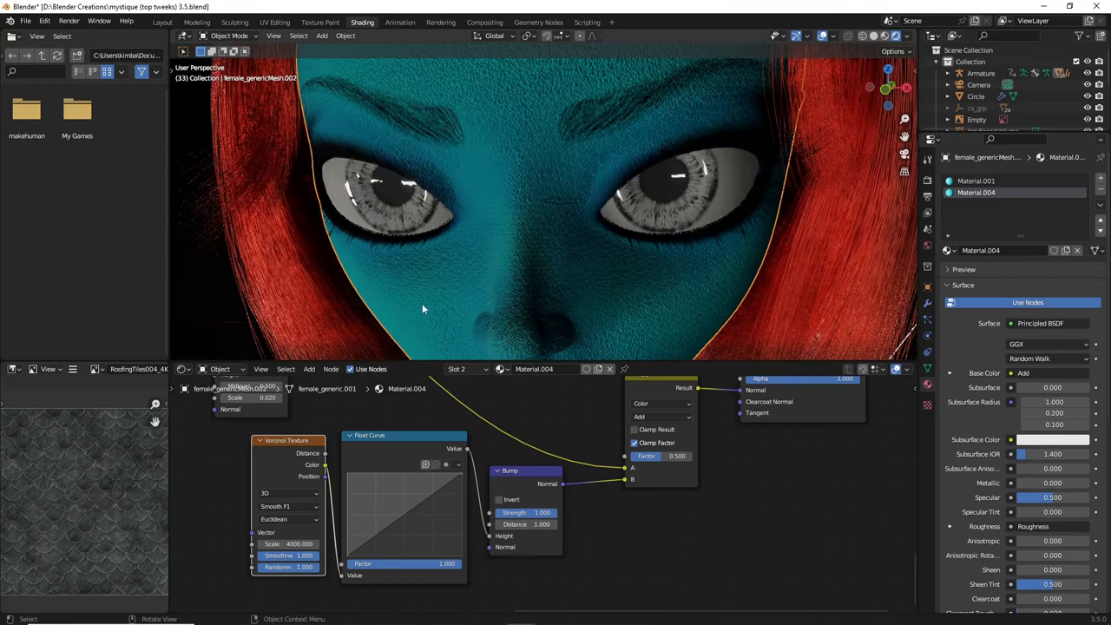
{"action": "scroll", "coordinate": [541, 276], "scroll_direction": "up", "scroll_amount": 2}
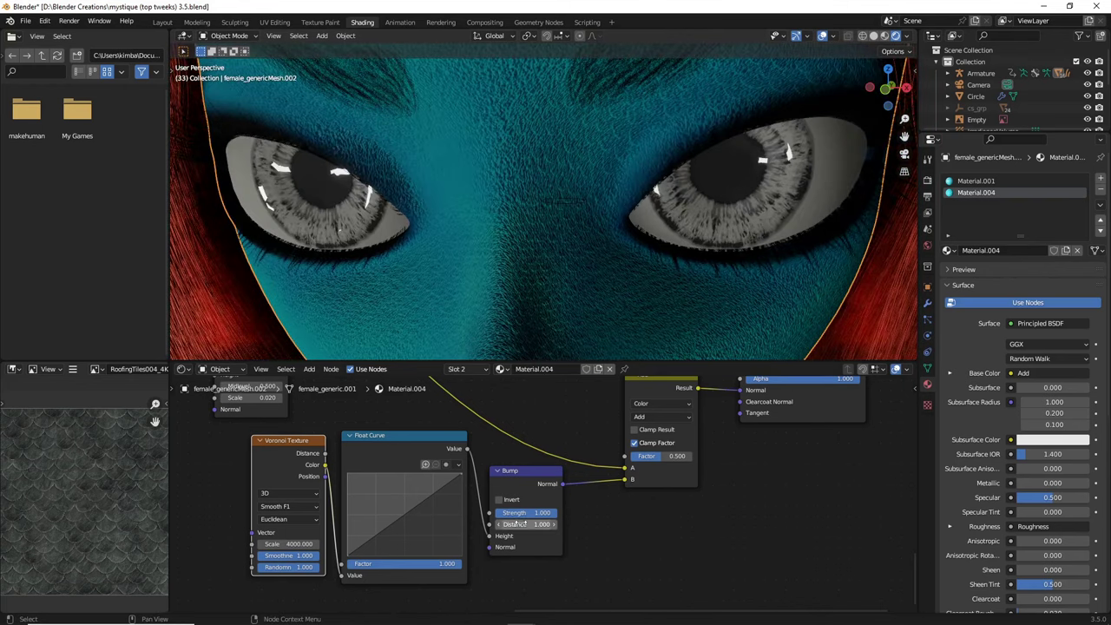
{"action": "scroll", "coordinate": [538, 276], "scroll_direction": "down", "scroll_amount": 4}
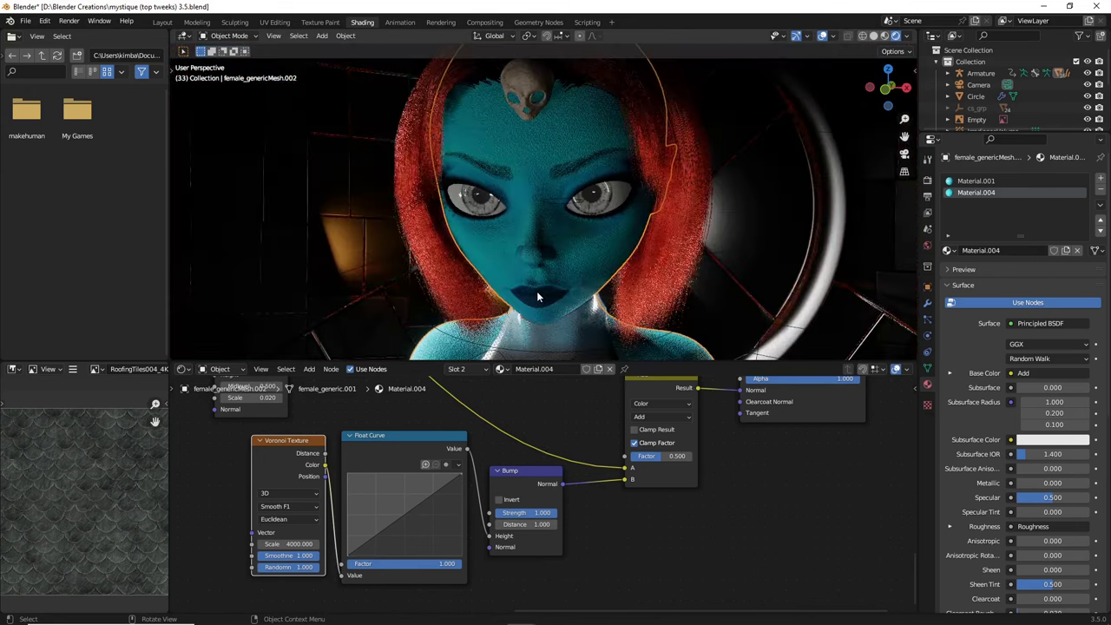
{"action": "scroll", "coordinate": [541, 281], "scroll_direction": "up", "scroll_amount": 3}
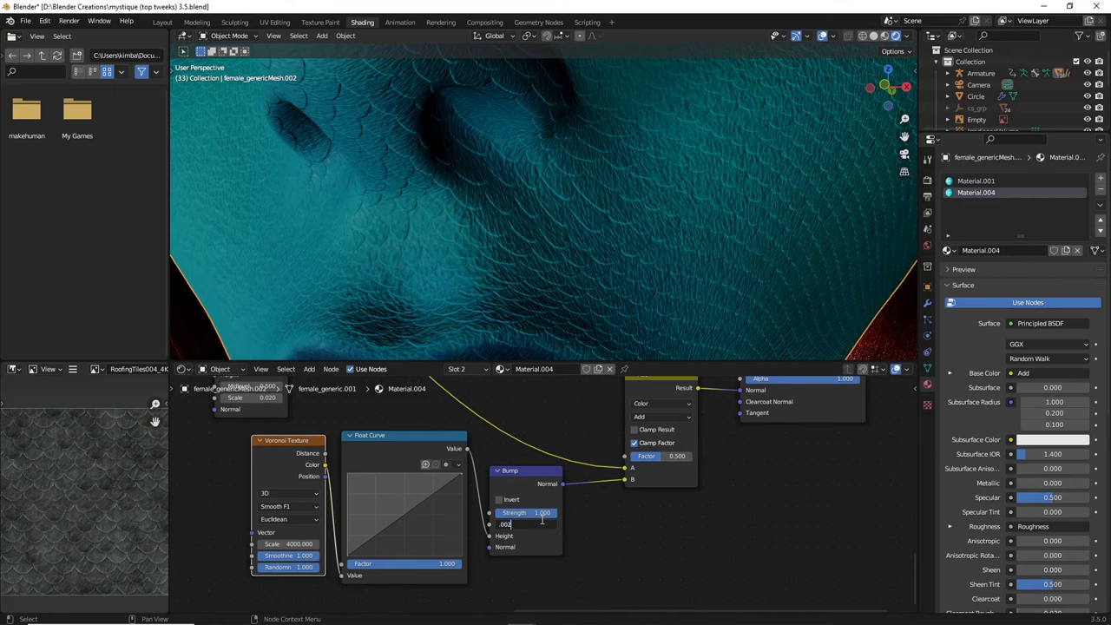
{"action": "key", "text": "Return"}
Move the Voronoi Texture, Float Curve and Bump nodes together into the empty space below the roofing tiles texture nodes
{"action": "scroll", "coordinate": [591, 274], "scroll_direction": "down", "scroll_amount": 5}
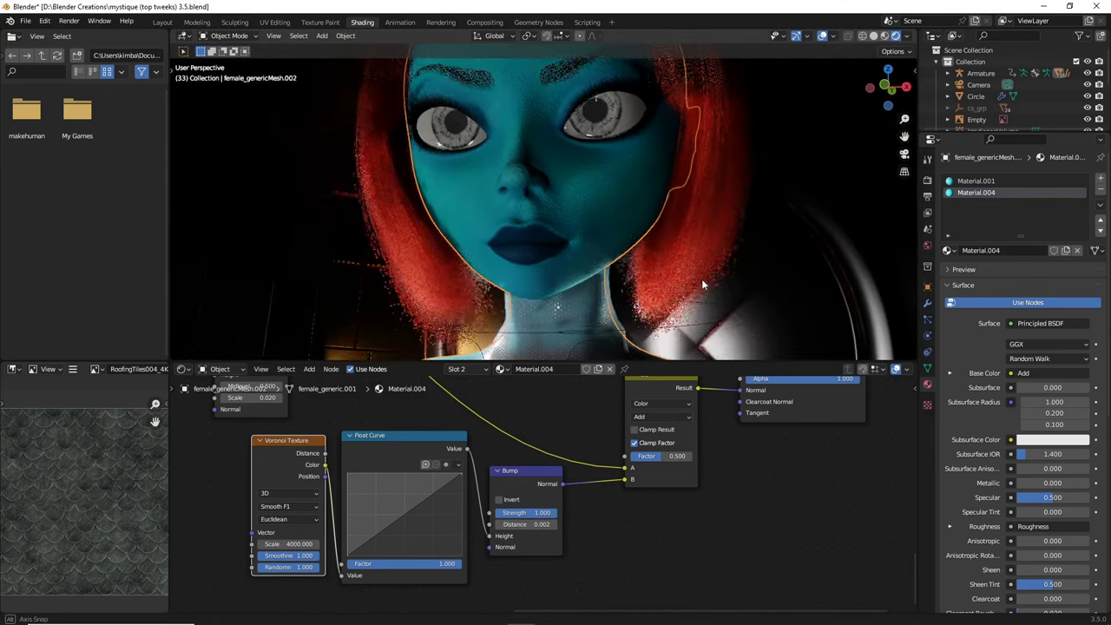
{"action": "middle_click_drag", "start_coordinate": [688, 304], "coordinate": [689, 301]}
{"action": "scroll", "coordinate": [690, 301], "scroll_direction": "up", "scroll_amount": 5}
{"action": "scroll", "coordinate": [690, 301], "scroll_direction": "down", "scroll_amount": 4}
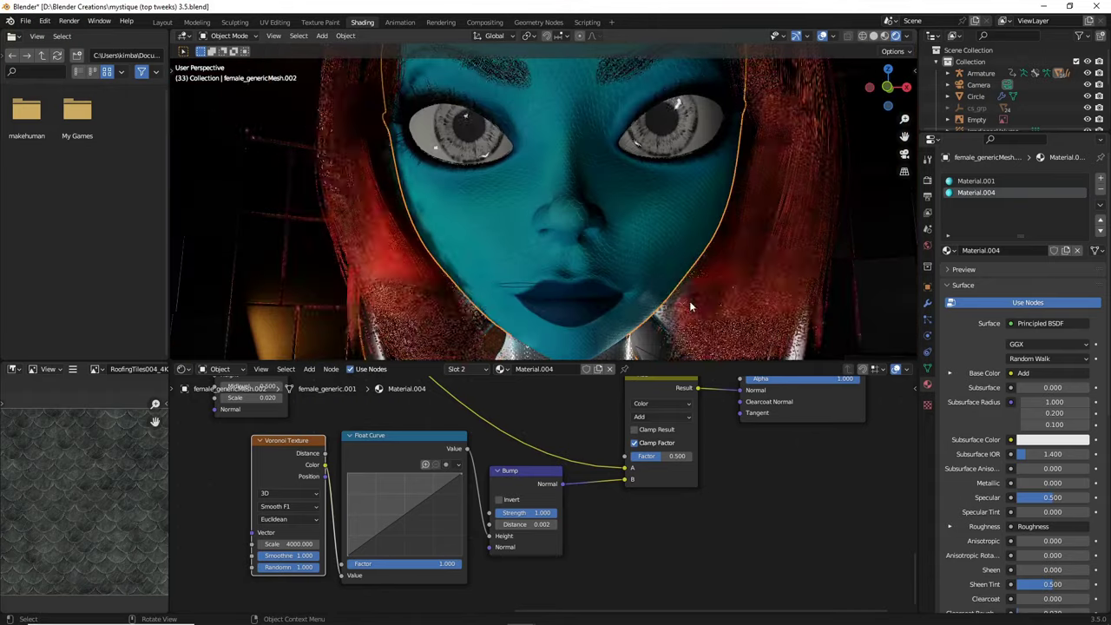
{"action": "scroll", "coordinate": [633, 522], "scroll_direction": "down", "scroll_amount": 1}
{"action": "scroll", "coordinate": [633, 527], "scroll_direction": "down", "scroll_amount": 7}
{"action": "left_click_drag", "start_coordinate": [339, 543], "coordinate": [578, 502]}
{"action": "key", "text": "g"}
{"action": "left_click", "coordinate": [335, 563]}
{"action": "left_click", "coordinate": [453, 481]}
{"action": "middle_click_drag", "start_coordinate": [454, 481], "coordinate": [593, 371]}
Duplicate the Voronoi Texture, Float Curve and Bump nodes and place the copies just below the originals
{"action": "left_click_drag", "start_coordinate": [266, 516], "coordinate": [451, 460]}
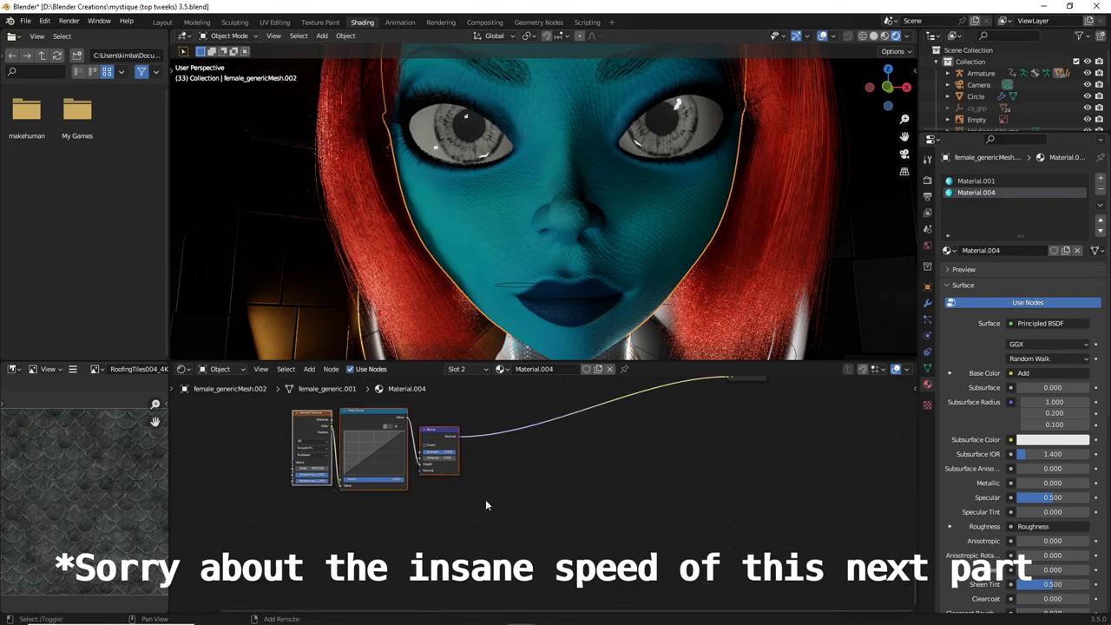
{"action": "left_click_drag", "start_coordinate": [245, 523], "coordinate": [500, 444]}
{"action": "scroll", "coordinate": [505, 505], "scroll_direction": "down", "scroll_amount": 3}
{"action": "mouse_move", "coordinate": [505, 516]}
{"action": "middle_mouse_down"}
{"action": "mouse_move", "coordinate": [505, 530]}
{"action": "mouse_move", "coordinate": [499, 520]}
{"action": "middle_mouse_up"}
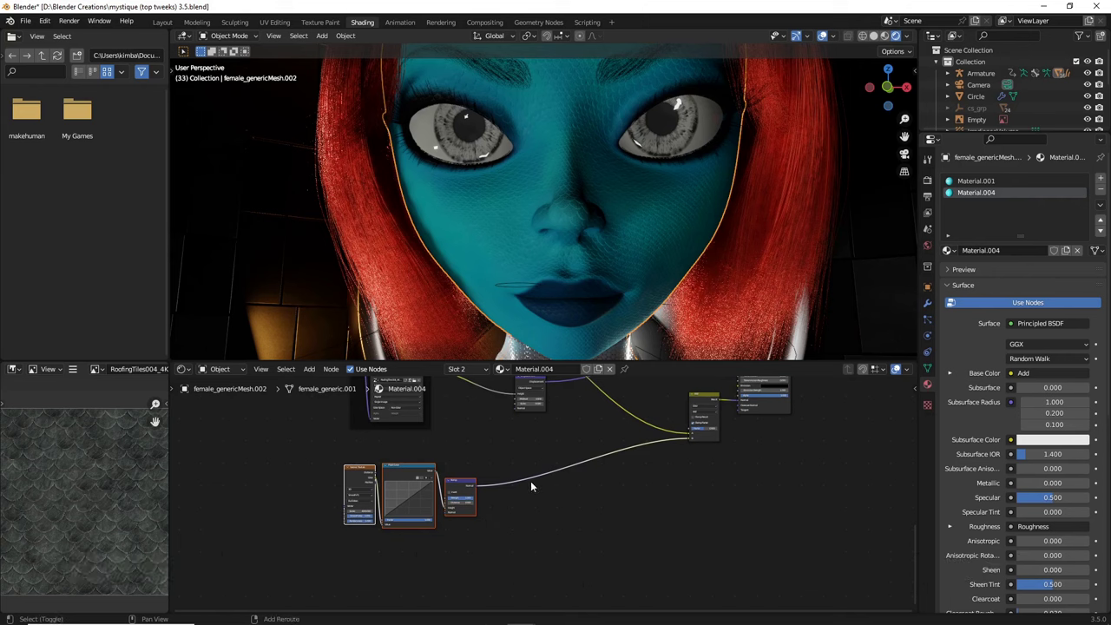
{"action": "key", "text": "shift+d"}
{"action": "left_click", "coordinate": [538, 546]}
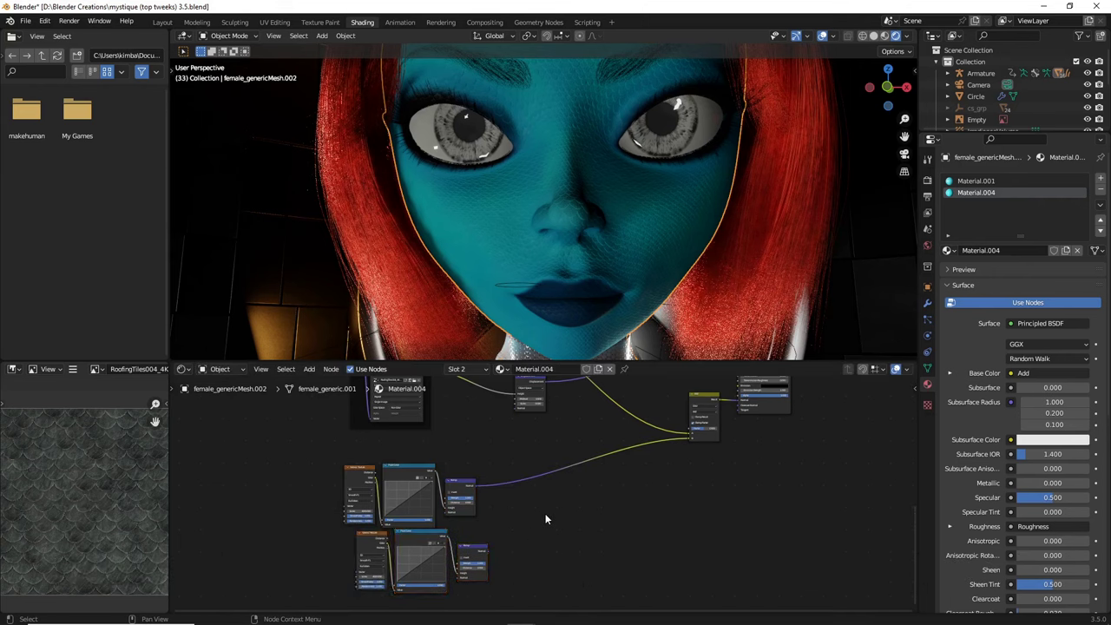
Duplicate the Add node onto the original Bump's output link and connect the copied Bump's Normal output to its B input
{"action": "left_click", "coordinate": [704, 404]}
{"action": "key", "text": "shift+d"}
{"action": "left_click", "coordinate": [564, 470]}
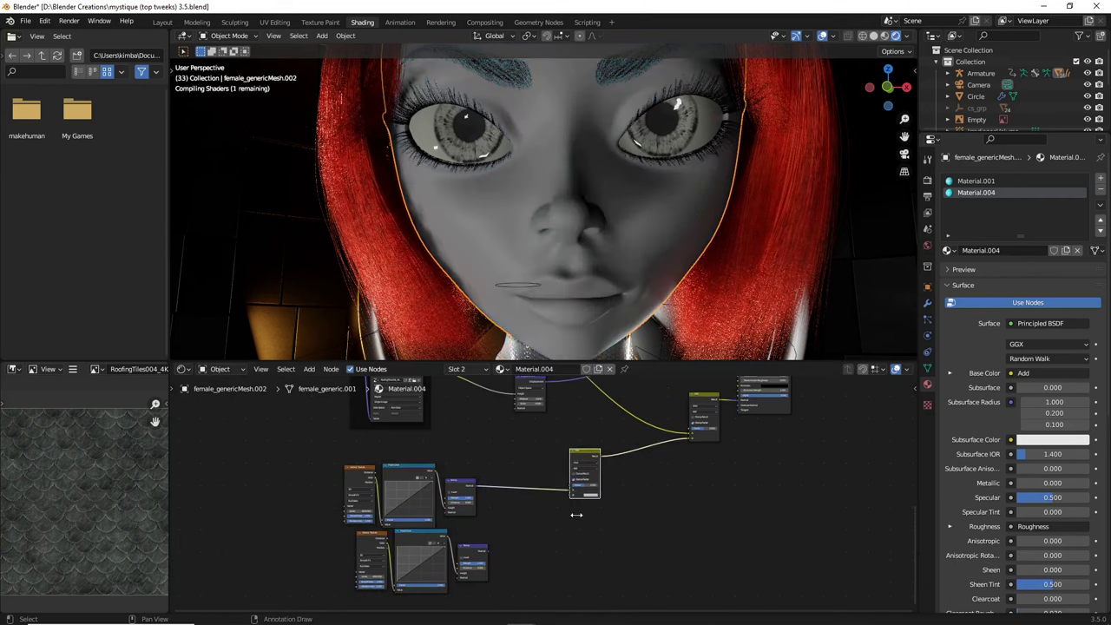
{"action": "scroll", "coordinate": [540, 531], "scroll_direction": "up", "scroll_amount": 6}
{"action": "scroll", "coordinate": [485, 556], "scroll_direction": "up", "scroll_amount": 1}
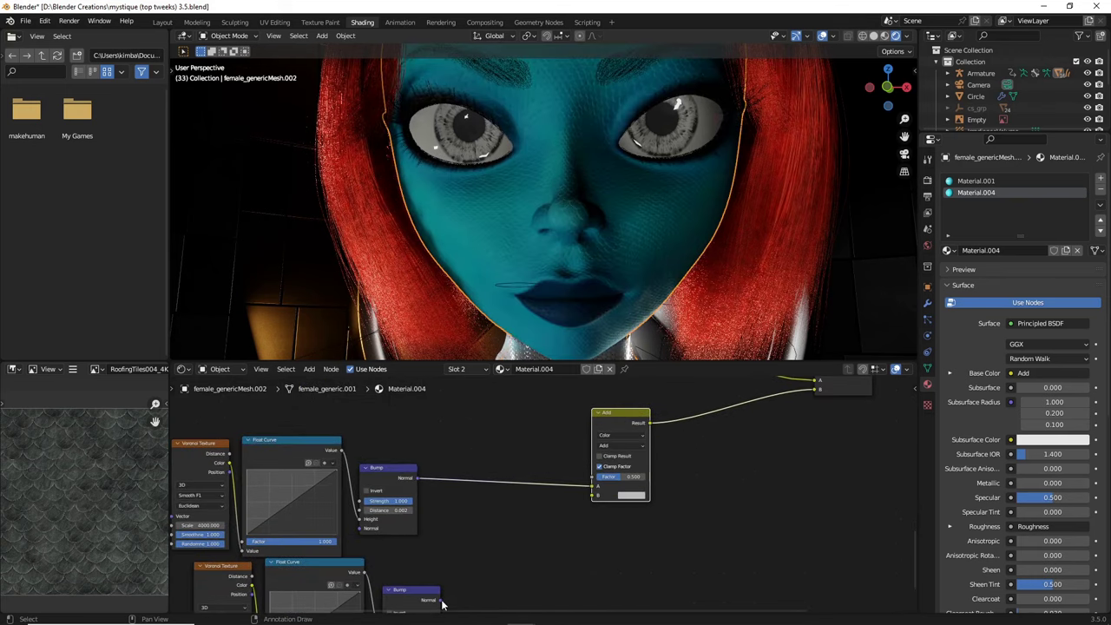
{"action": "left_click_drag", "start_coordinate": [439, 599], "coordinate": [593, 496]}
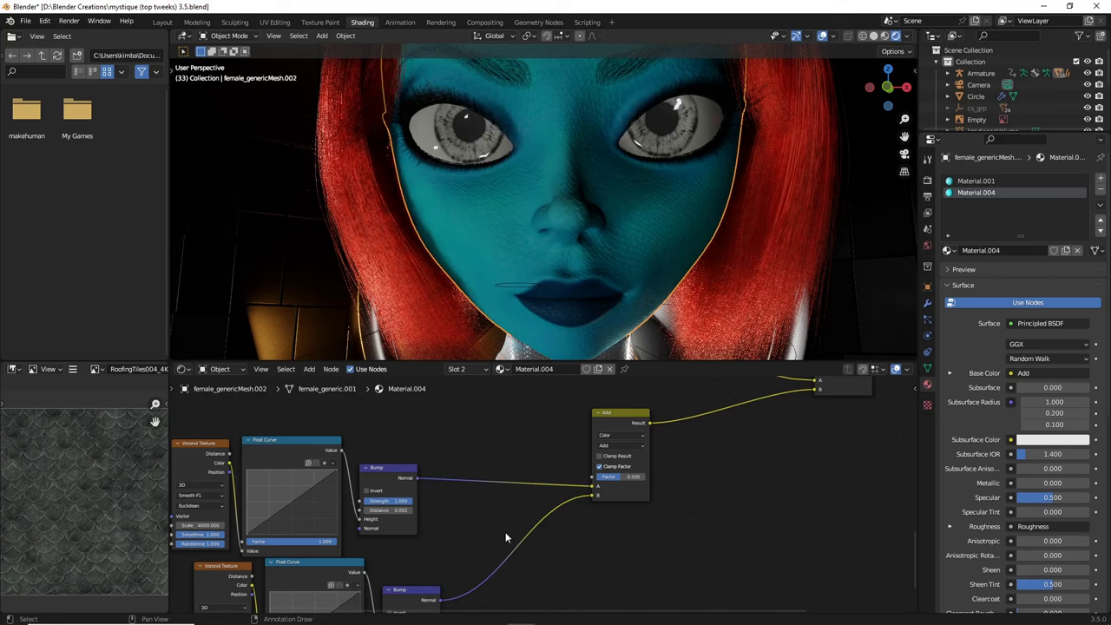
Set the Scale of the duplicated Voronoi Texture to 6000
{"action": "middle_click_drag", "start_coordinate": [506, 533], "coordinate": [701, 420]}
{"action": "scroll", "coordinate": [552, 488], "scroll_direction": "up", "scroll_amount": 5}
{"action": "scroll", "coordinate": [581, 482], "scroll_direction": "up", "scroll_amount": 2}
{"action": "middle_click_drag", "start_coordinate": [287, 573], "coordinate": [434, 505]}
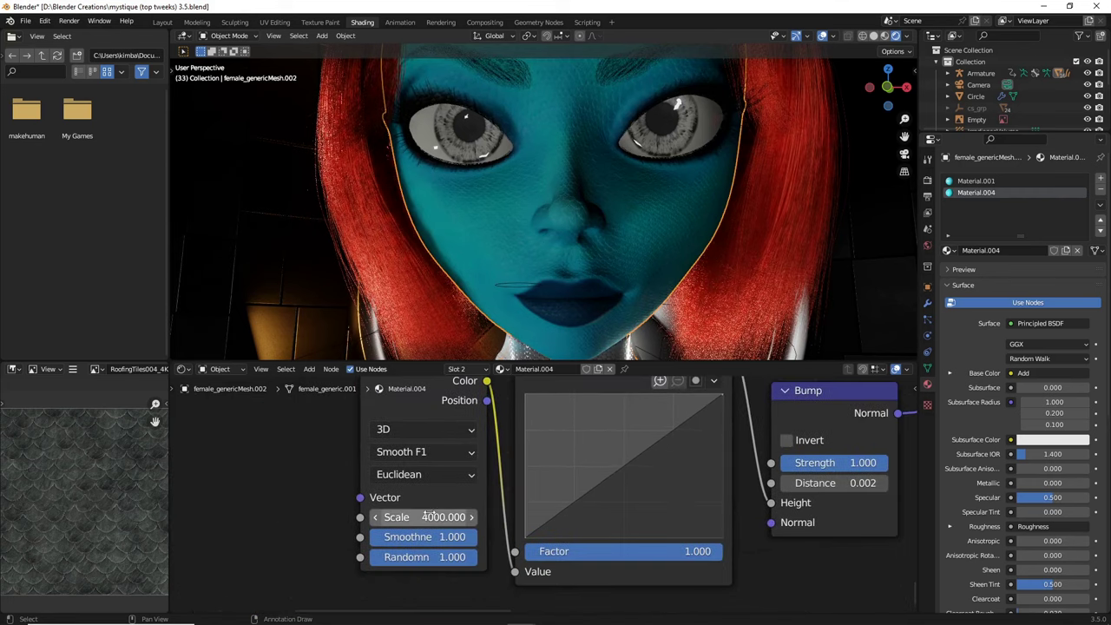
{"action": "double_click", "coordinate": [429, 512]}
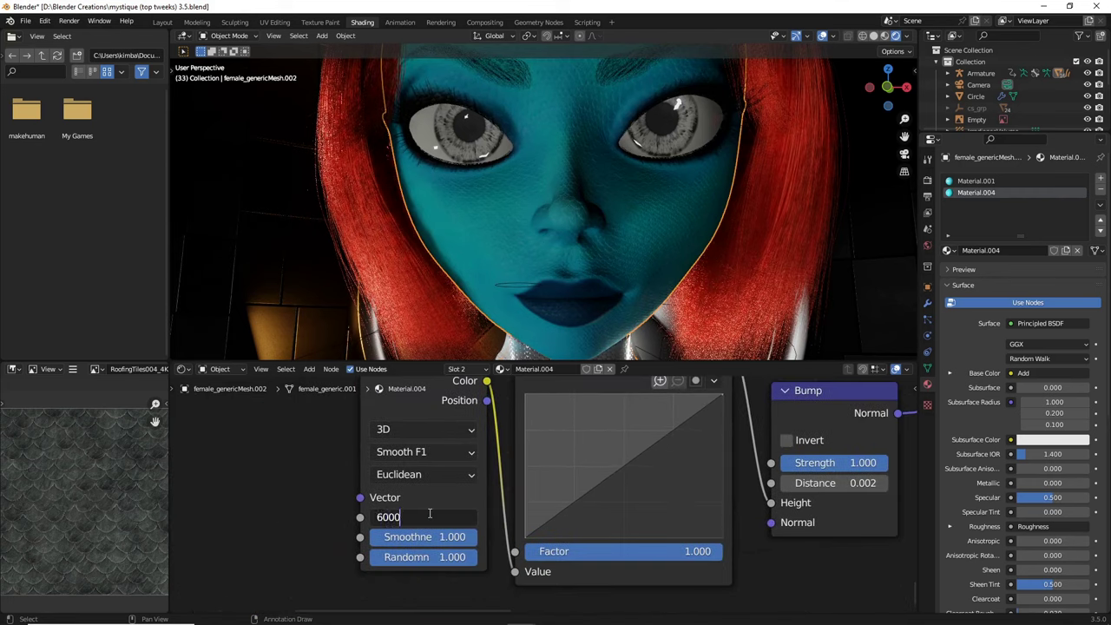
{"action": "type", "text": "6000"}
{"action": "key", "text": "Return"}
Review the settings of both bump node chains and examine the skin on the face from several angles
{"action": "middle_click_drag", "start_coordinate": [642, 471], "coordinate": [473, 501]}
{"action": "scroll", "coordinate": [604, 485], "scroll_direction": "up", "scroll_amount": 1}
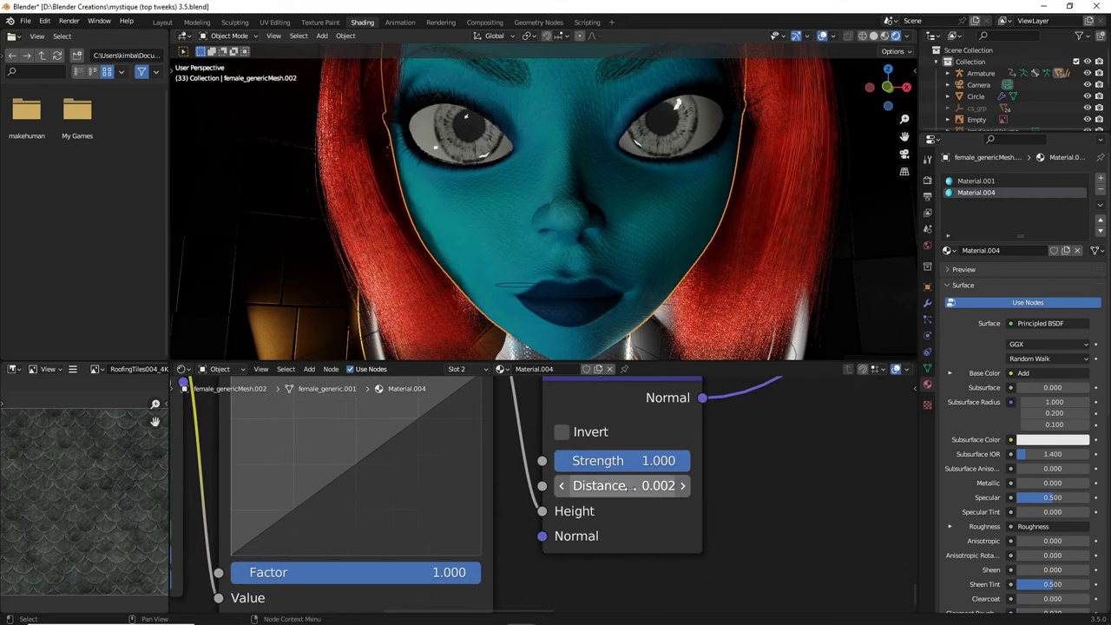
{"action": "scroll", "coordinate": [616, 489], "scroll_direction": "down", "scroll_amount": 4}
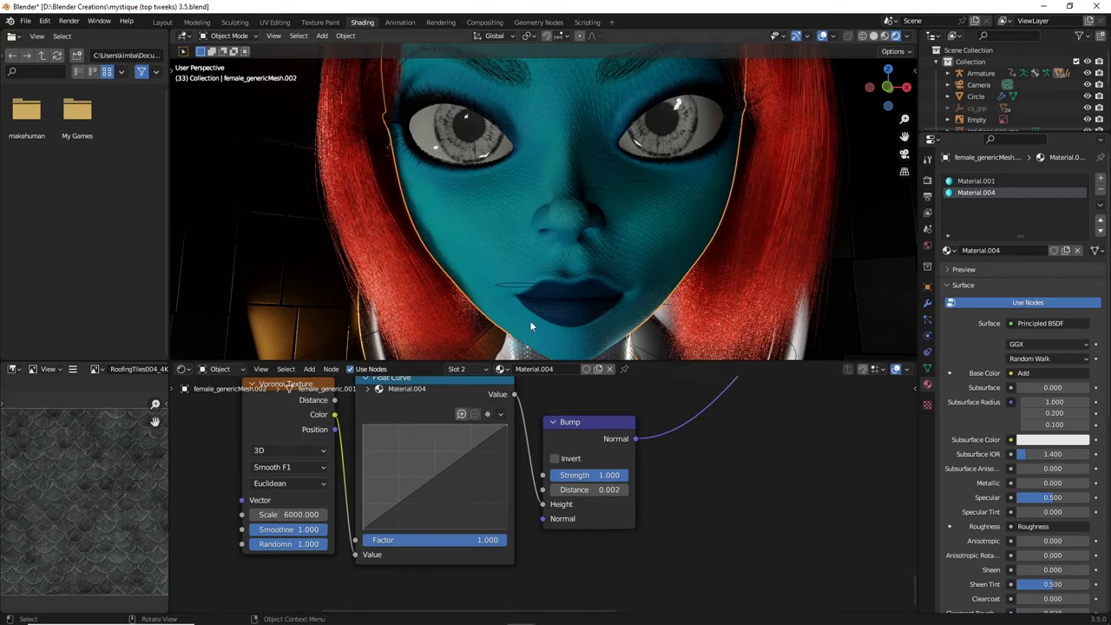
{"action": "left_click_drag", "start_coordinate": [439, 472], "coordinate": [419, 456]}
{"action": "middle_click_drag", "start_coordinate": [486, 425], "coordinate": [537, 599]}
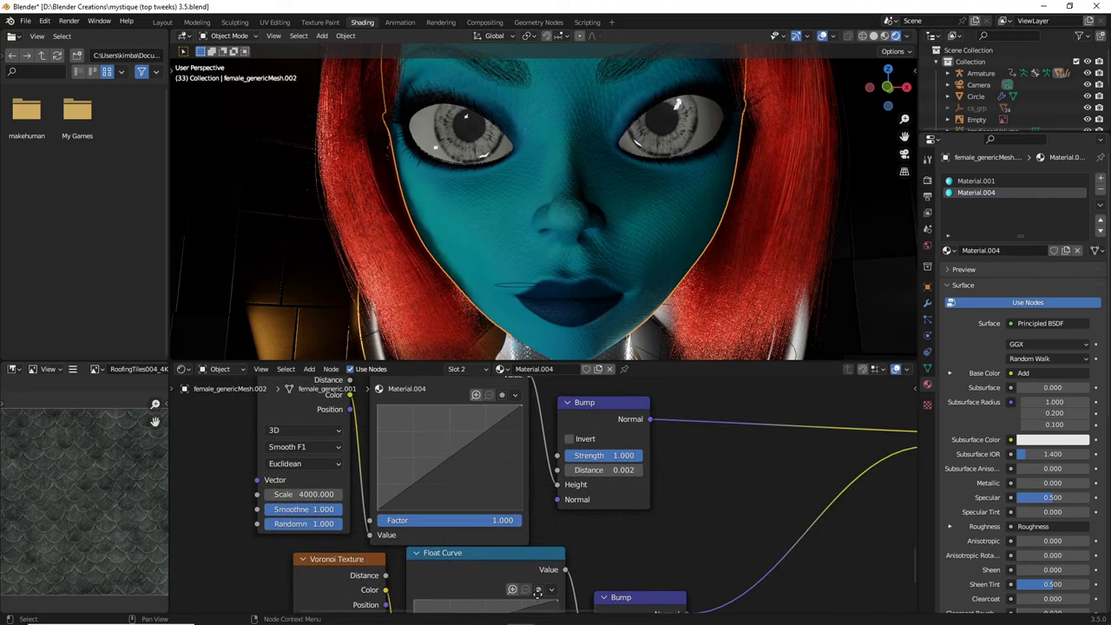
{"action": "left_click_drag", "start_coordinate": [452, 468], "coordinate": [426, 436]}
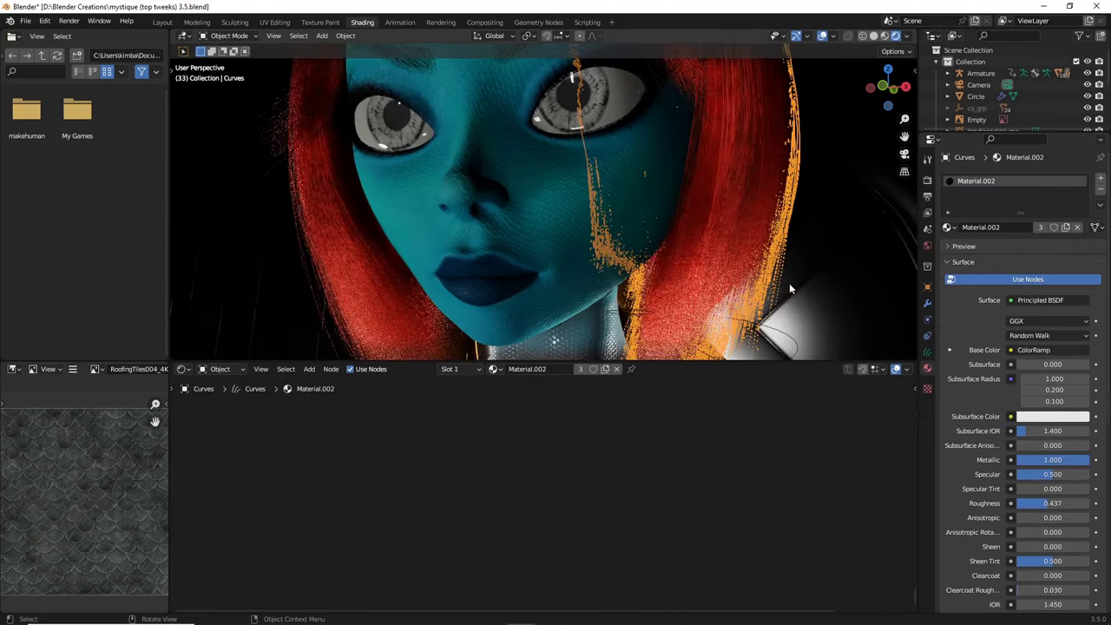
{"action": "left_click", "coordinate": [798, 291]}
{"action": "scroll", "coordinate": [778, 300], "scroll_direction": "down", "scroll_amount": 5}
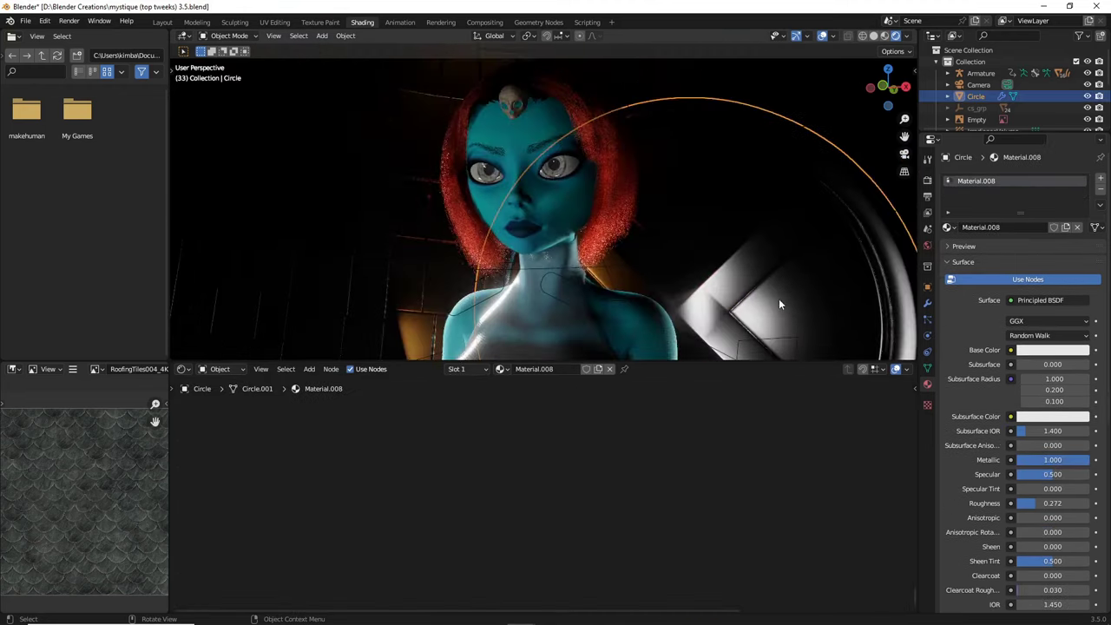
{"action": "middle_click_drag", "start_coordinate": [778, 302], "coordinate": [789, 301]}
{"action": "scroll", "coordinate": [764, 294], "scroll_direction": "up", "scroll_amount": 3}
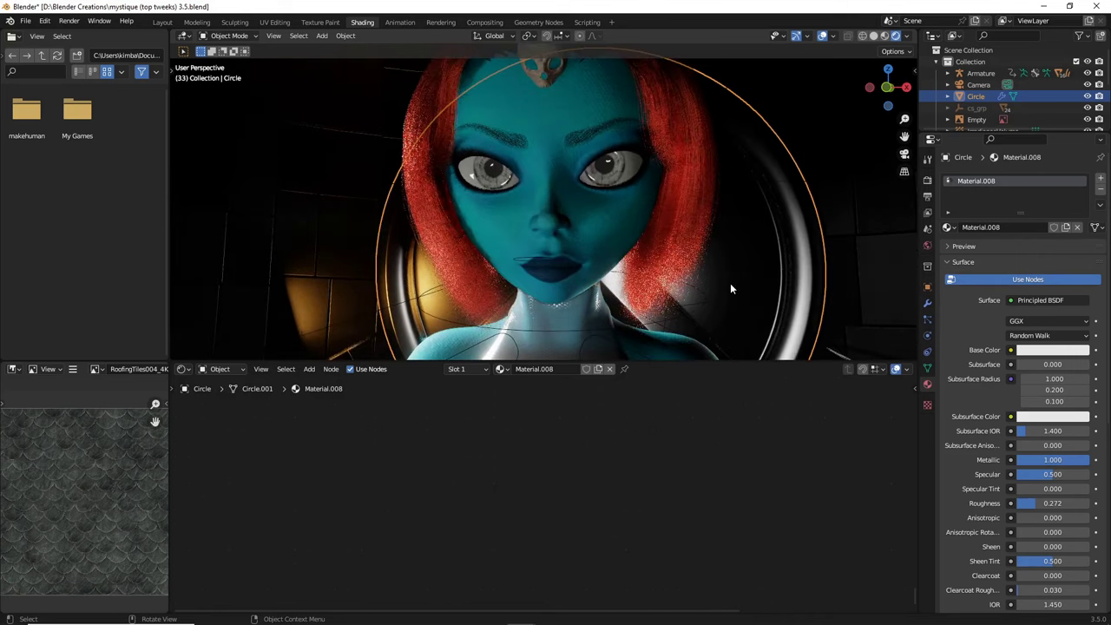
Reselect the character's body mesh and disconnect the link from the Principled BSDF's Roughness input
{"action": "left_click", "coordinate": [681, 338]}
{"action": "middle_click_drag", "start_coordinate": [720, 420], "coordinate": [382, 533]}
{"action": "middle_click_drag", "start_coordinate": [583, 512], "coordinate": [447, 533]}
{"action": "scroll", "coordinate": [612, 526], "scroll_direction": "down", "scroll_amount": 5}
{"action": "middle_click_drag", "start_coordinate": [612, 527], "coordinate": [511, 411]}
{"action": "scroll", "coordinate": [590, 436], "scroll_direction": "down", "scroll_amount": 1}
{"action": "middle_click_drag", "start_coordinate": [590, 437], "coordinate": [553, 540]}
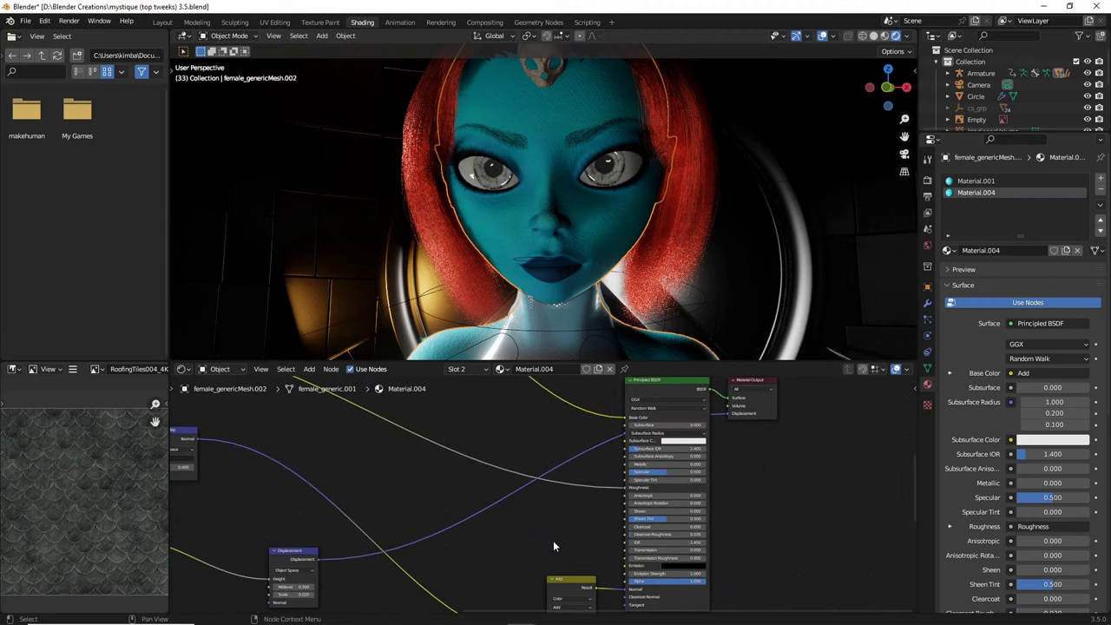
{"action": "scroll", "coordinate": [586, 500], "scroll_direction": "up", "scroll_amount": 4}
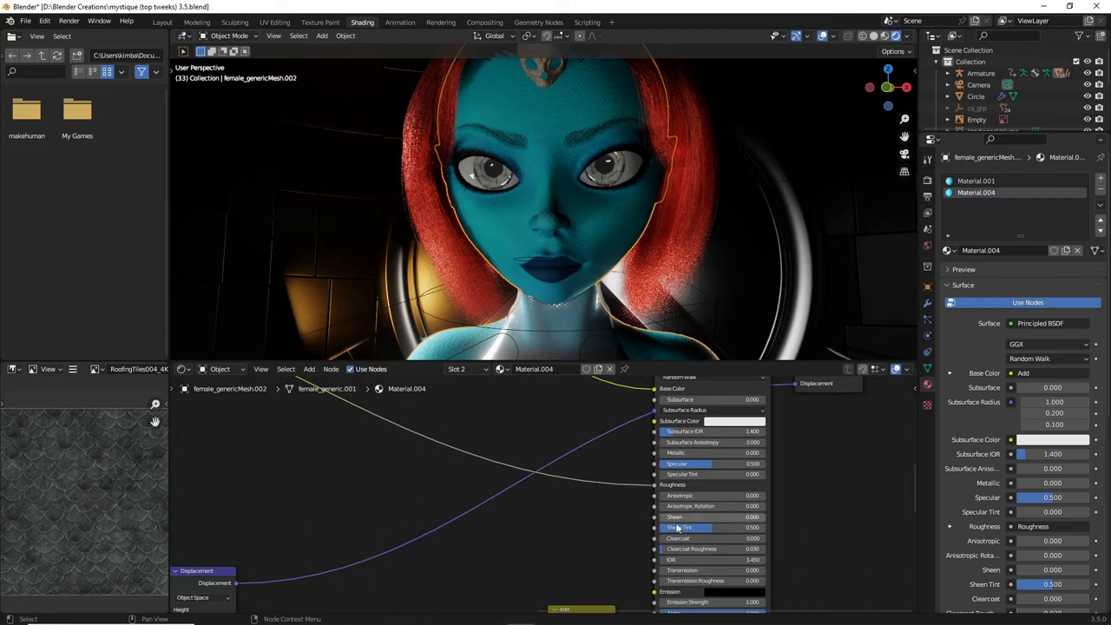
{"action": "scroll", "coordinate": [526, 491], "scroll_direction": "down", "scroll_amount": 3}
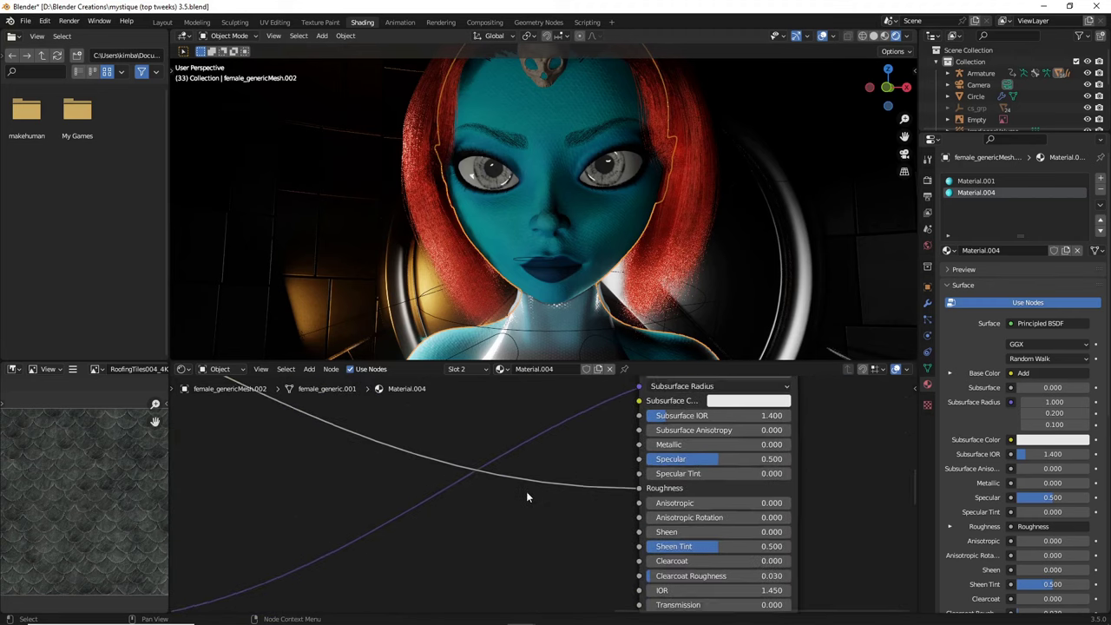
{"action": "left_click_drag", "start_coordinate": [607, 491], "coordinate": [561, 488]}
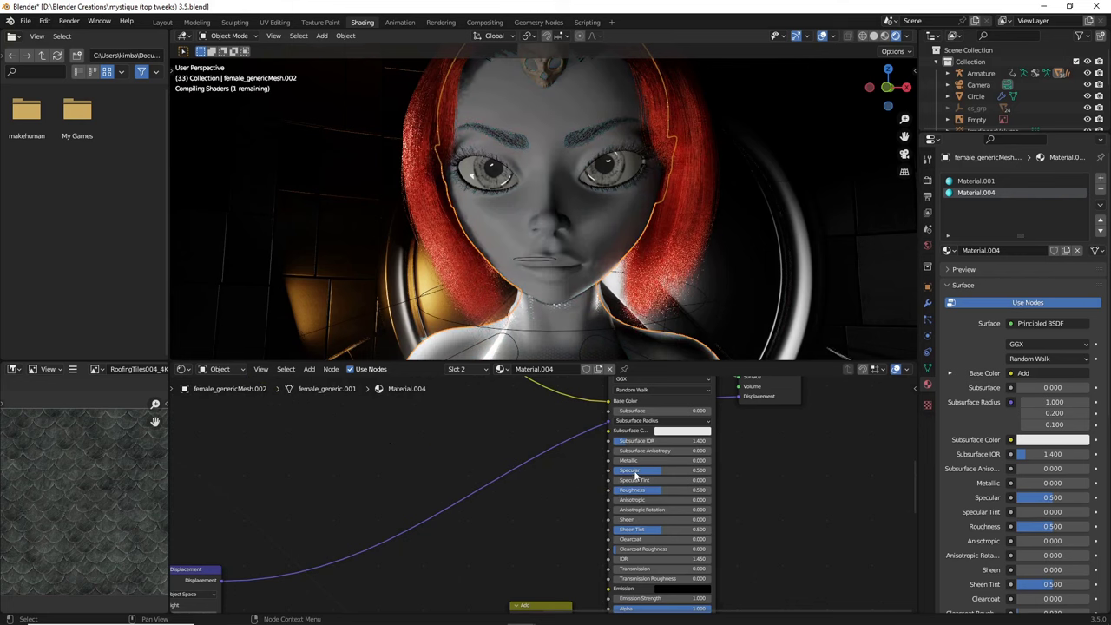
Set the Principled BSDF's Roughness to 0.355 and check the scale highlights on the face up close
{"action": "scroll", "coordinate": [565, 283], "scroll_direction": "up", "scroll_amount": 4}
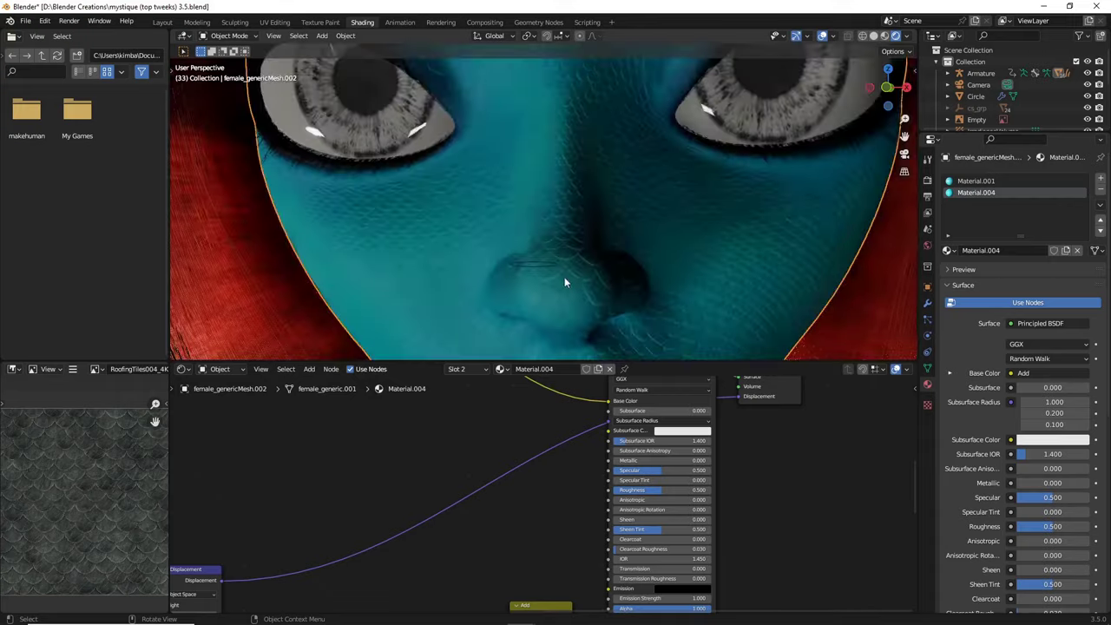
{"action": "scroll", "coordinate": [569, 304], "scroll_direction": "down", "scroll_amount": 1}
{"action": "mouse_move", "coordinate": [659, 491]}
{"action": "left_mouse_down"}
{"action": "mouse_move", "coordinate": [618, 490]}
{"action": "mouse_move", "coordinate": [667, 491]}
{"action": "mouse_move", "coordinate": [646, 499]}
{"action": "mouse_move", "coordinate": [648, 489]}
{"action": "left_mouse_up"}
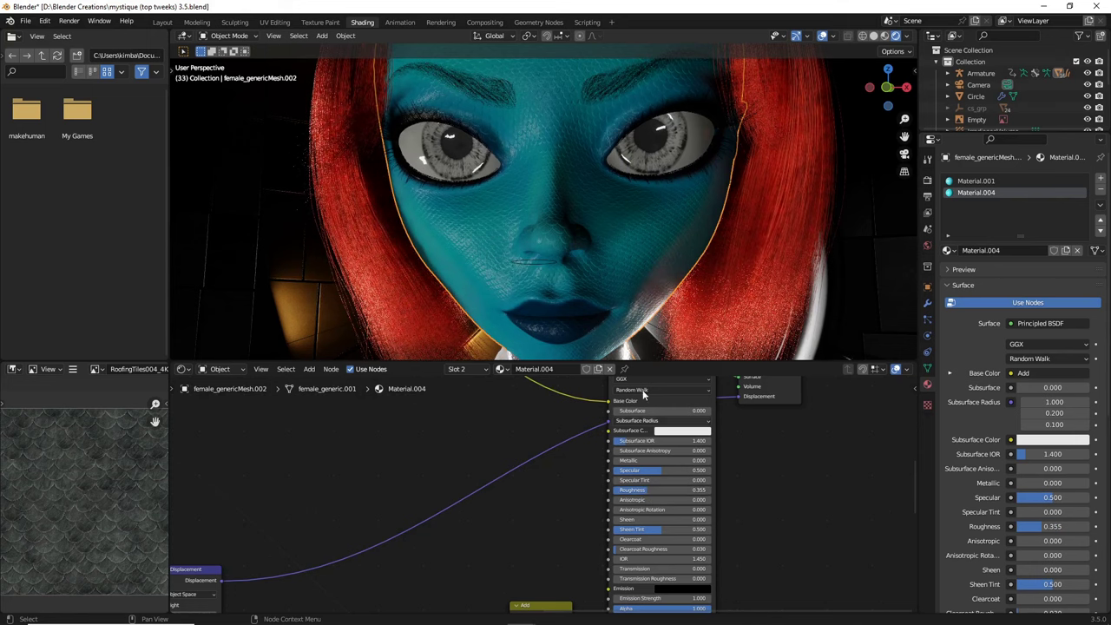
{"action": "scroll", "coordinate": [734, 295], "scroll_direction": "down", "scroll_amount": 4}
{"action": "middle_click_drag", "start_coordinate": [734, 295], "coordinate": [752, 309]}
{"action": "scroll", "coordinate": [718, 291], "scroll_direction": "up", "scroll_amount": 4}
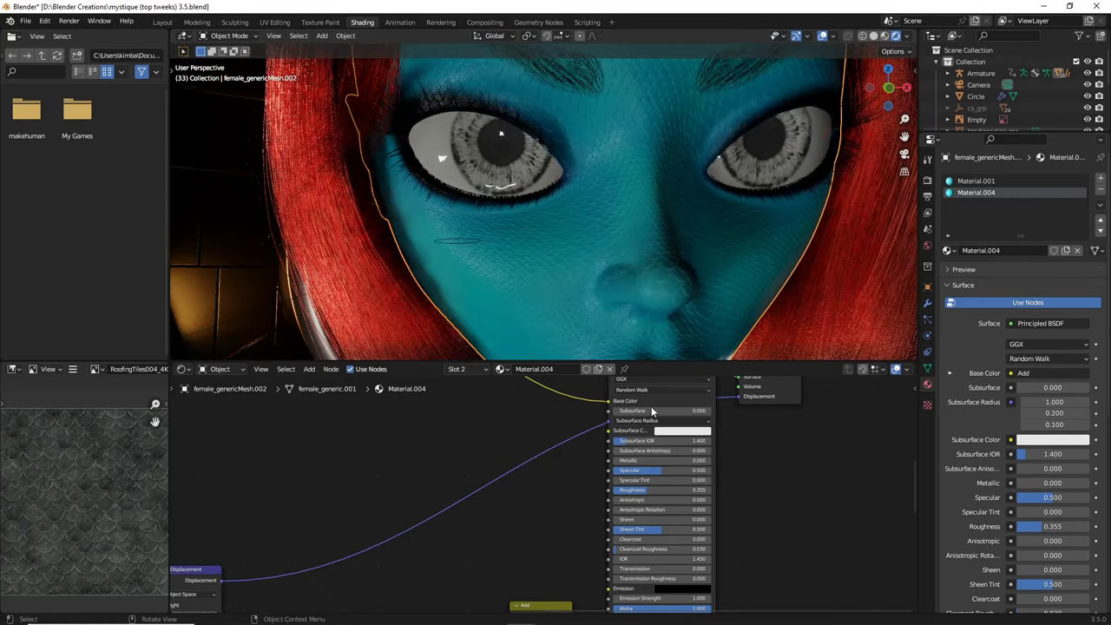
Set the skin material's Metallic to 0.232 and Specular to 1.000 on the Principled BSDF
{"action": "middle_click_drag", "start_coordinate": [622, 330], "coordinate": [625, 289]}
{"action": "scroll", "coordinate": [625, 289], "scroll_direction": "up", "scroll_amount": 5}
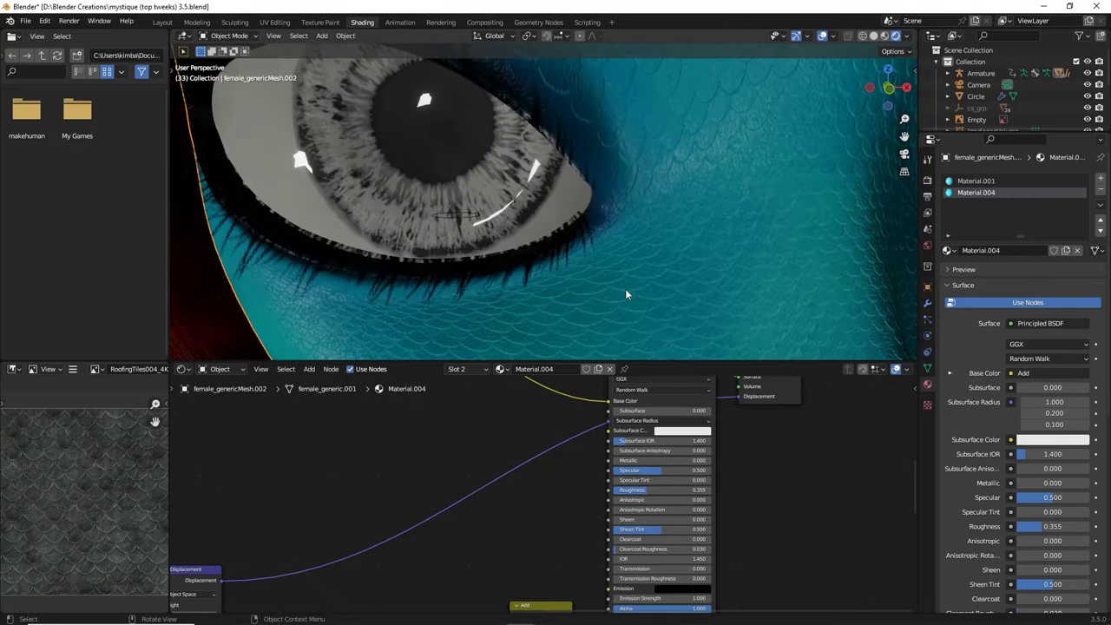
{"action": "scroll", "coordinate": [626, 289], "scroll_direction": "down", "scroll_amount": 3}
{"action": "scroll", "coordinate": [624, 293], "scroll_direction": "down", "scroll_amount": 6}
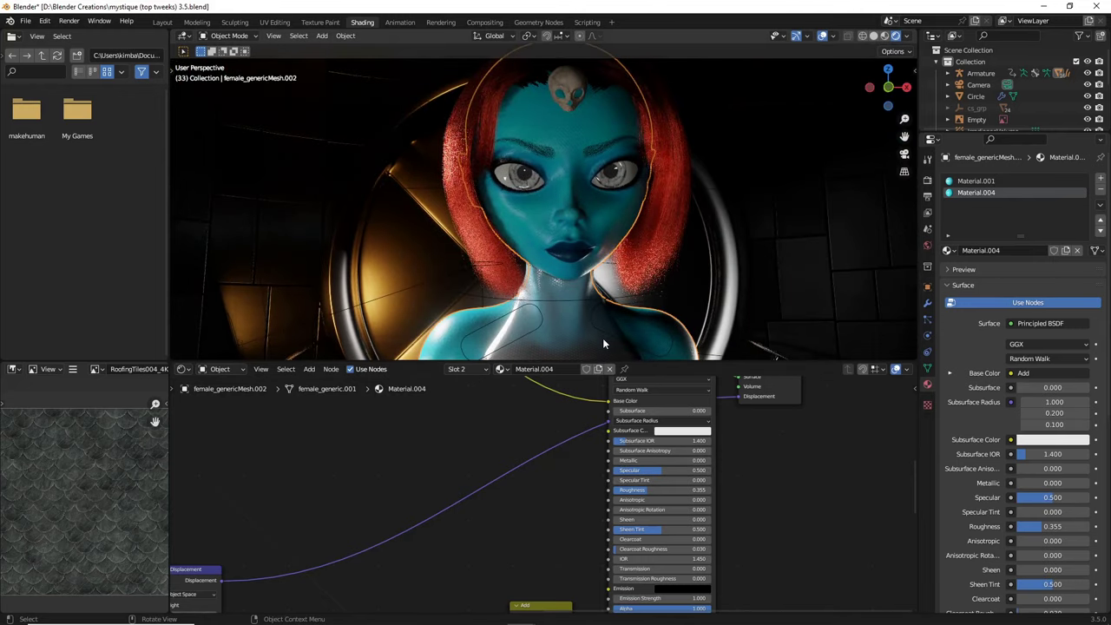
{"action": "scroll", "coordinate": [600, 332], "scroll_direction": "up", "scroll_amount": 4}
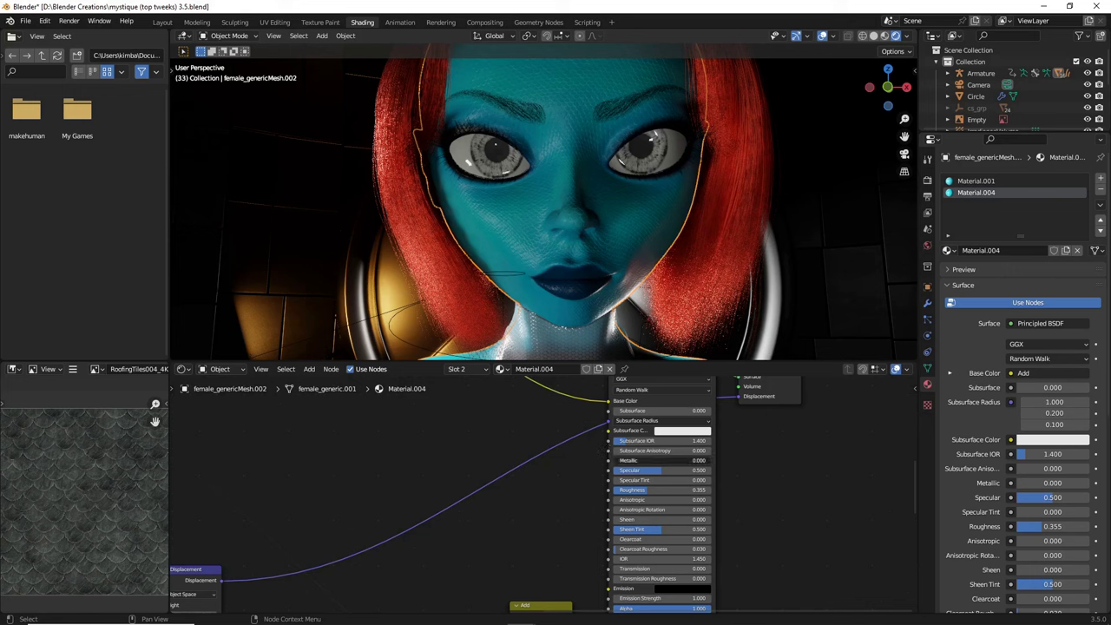
{"action": "left_click_drag", "start_coordinate": [662, 460], "coordinate": [690, 459]}
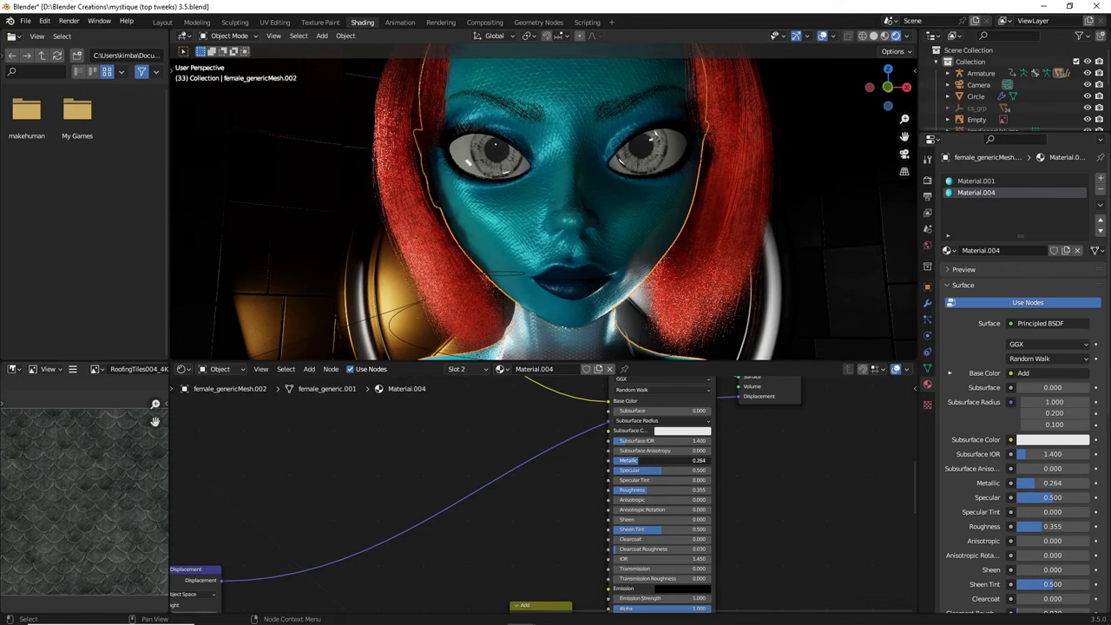
{"action": "scroll", "coordinate": [606, 466], "scroll_direction": "up", "scroll_amount": 1}
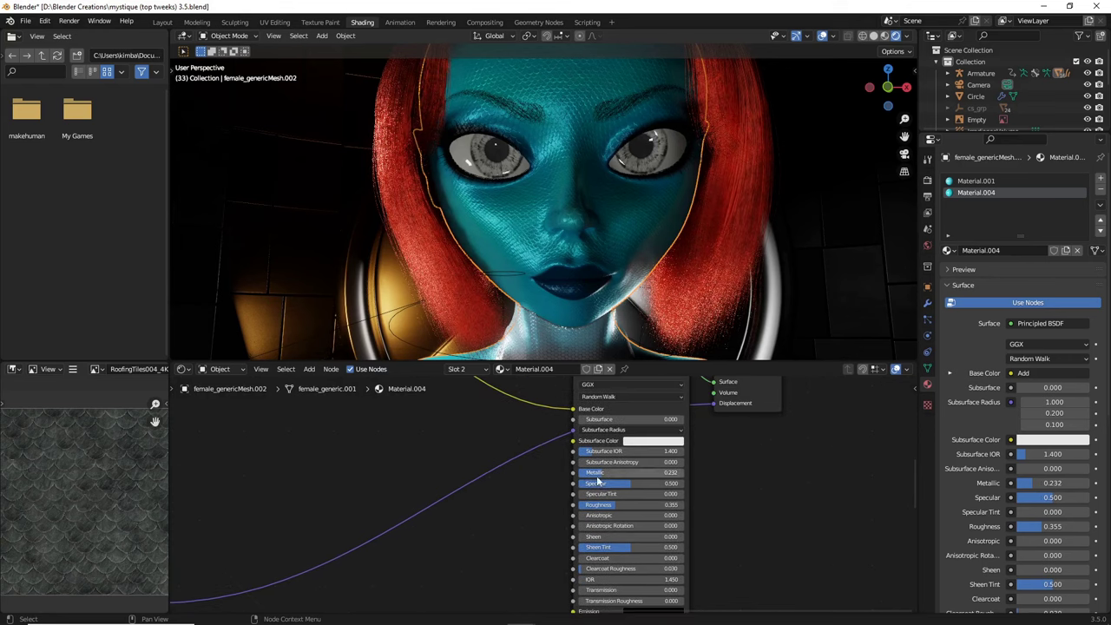
{"action": "left_click_drag", "start_coordinate": [620, 485], "coordinate": [682, 485]}
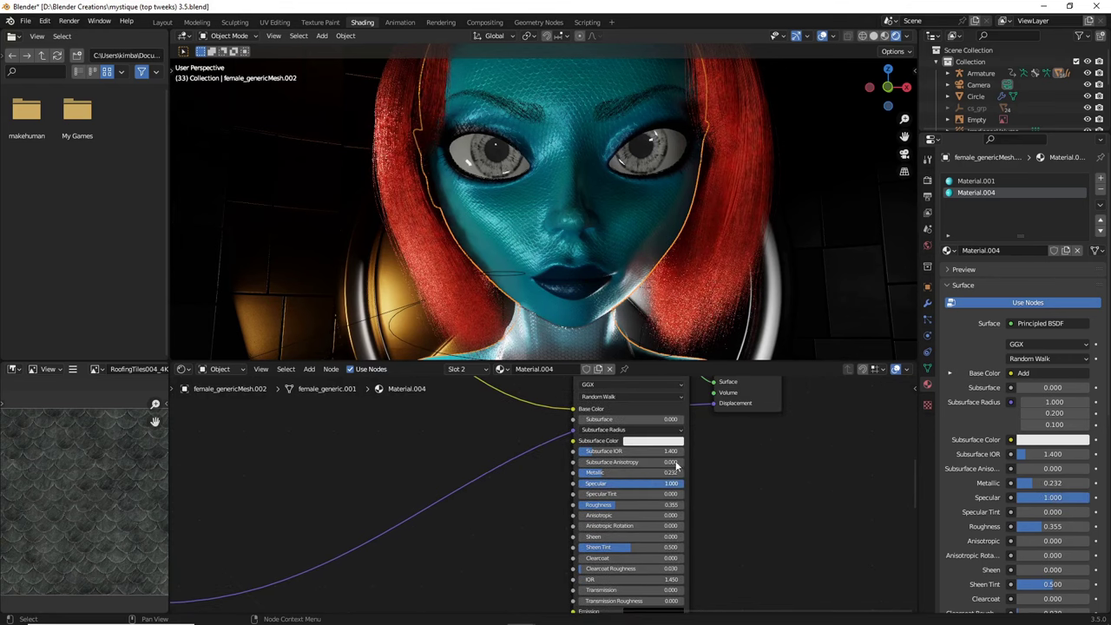
Fine-tune the skin's Roughness to 0.455, judging the scale highlights from the front and the side of the face
{"action": "scroll", "coordinate": [537, 275], "scroll_direction": "up", "scroll_amount": 3}
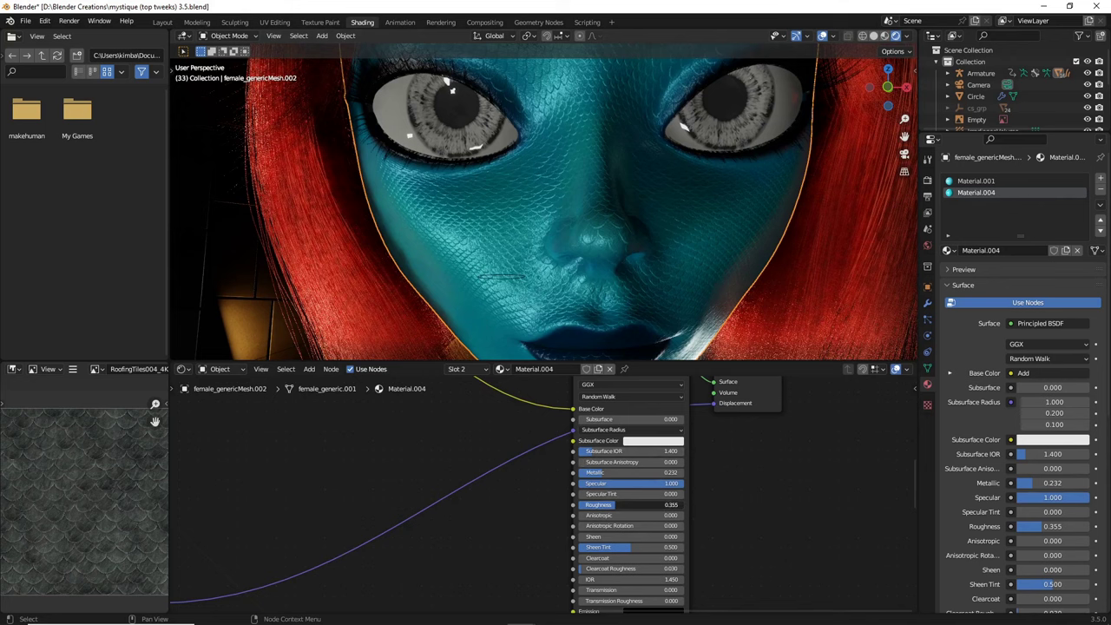
{"action": "left_click_drag", "start_coordinate": [615, 504], "coordinate": [621, 504]}
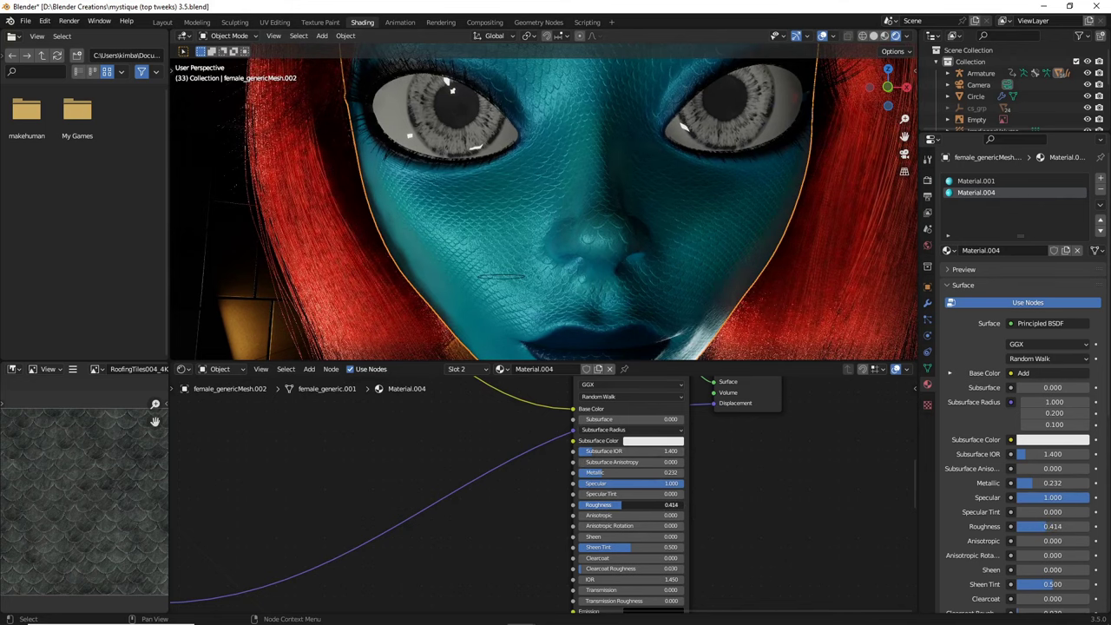
{"action": "scroll", "coordinate": [659, 504], "scroll_direction": "down", "scroll_amount": 1}
{"action": "scroll", "coordinate": [553, 318], "scroll_direction": "down", "scroll_amount": 5}
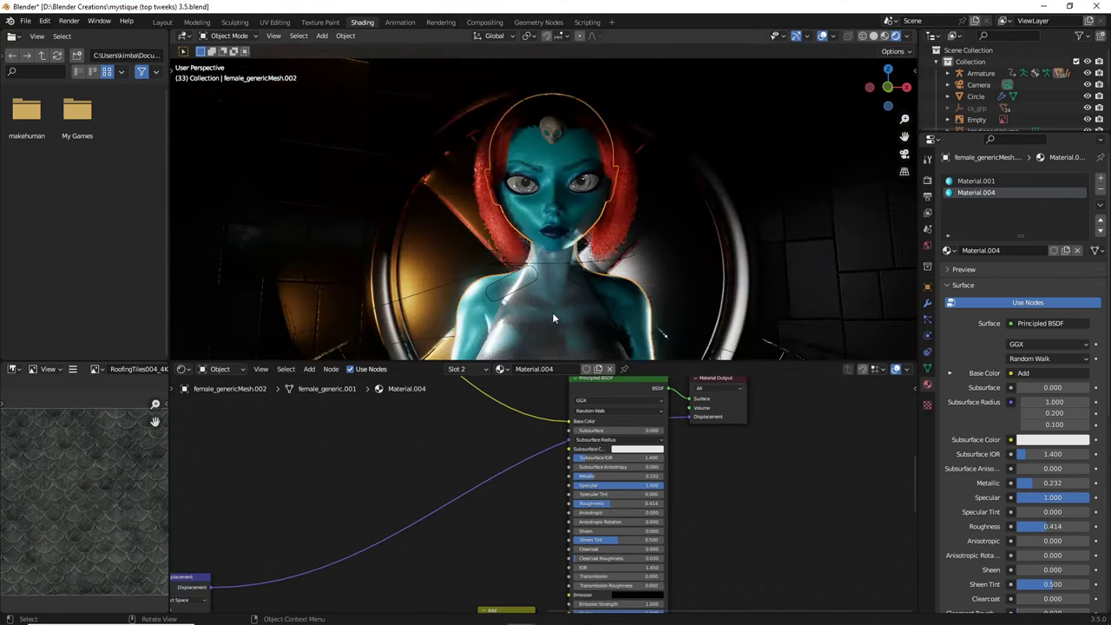
{"action": "middle_click_drag", "start_coordinate": [559, 314], "coordinate": [517, 318]}
{"action": "scroll", "coordinate": [517, 320], "scroll_direction": "up", "scroll_amount": 5}
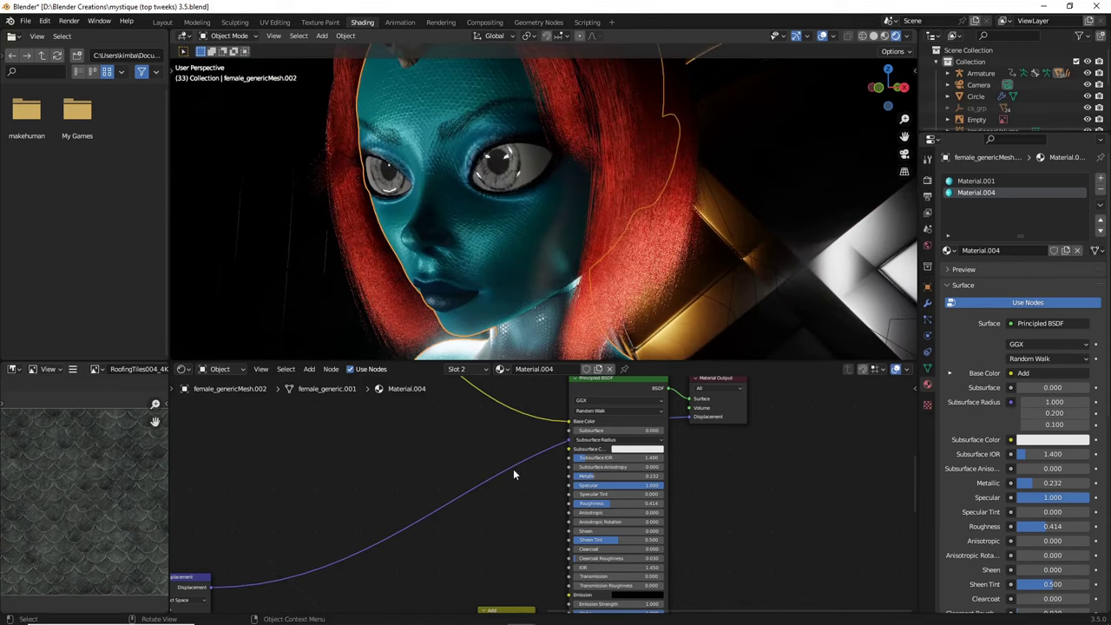
{"action": "scroll", "coordinate": [513, 511], "scroll_direction": "up", "scroll_amount": 2}
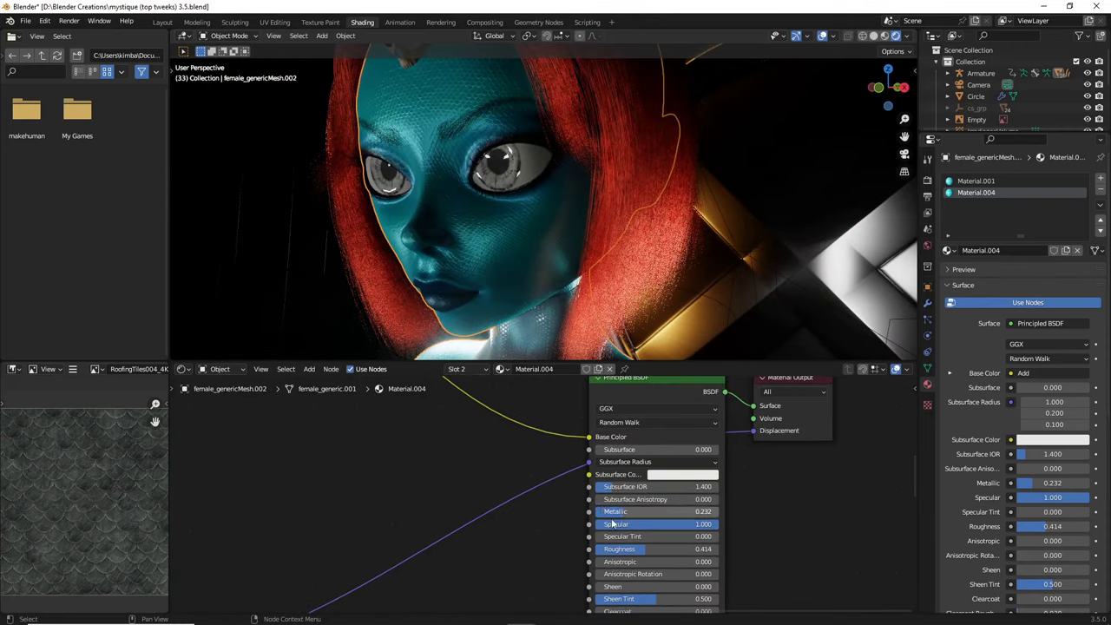
{"action": "left_click_drag", "start_coordinate": [642, 548], "coordinate": [647, 549]}
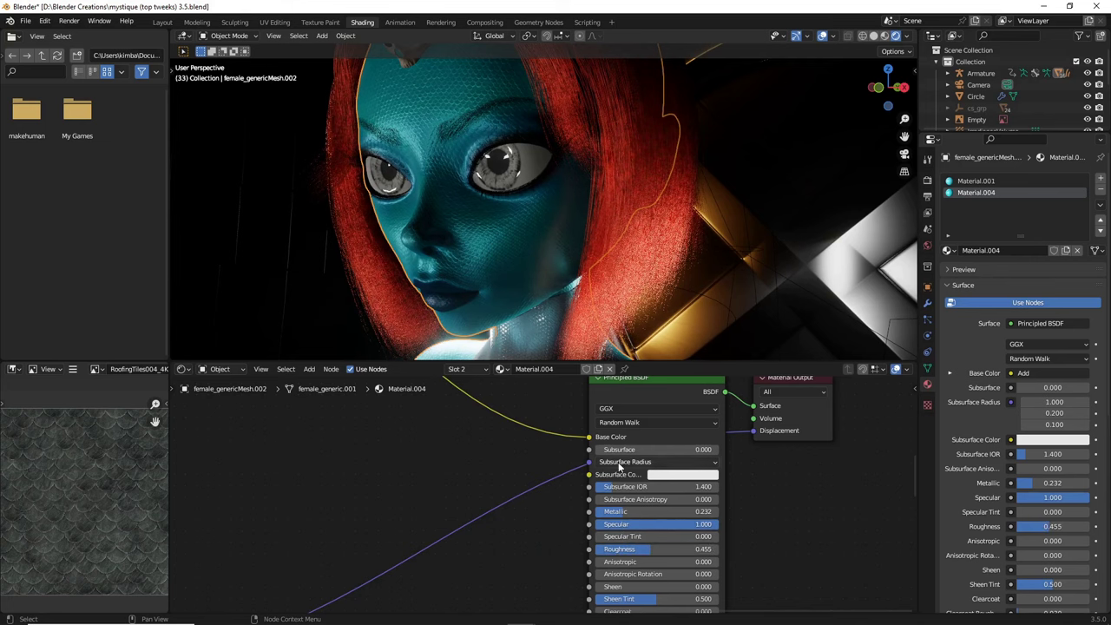
Give the skin a light purple Subsurface Color and set its Subsurface amount to 0.200
{"action": "middle_click_drag", "start_coordinate": [554, 407], "coordinate": [512, 484]}
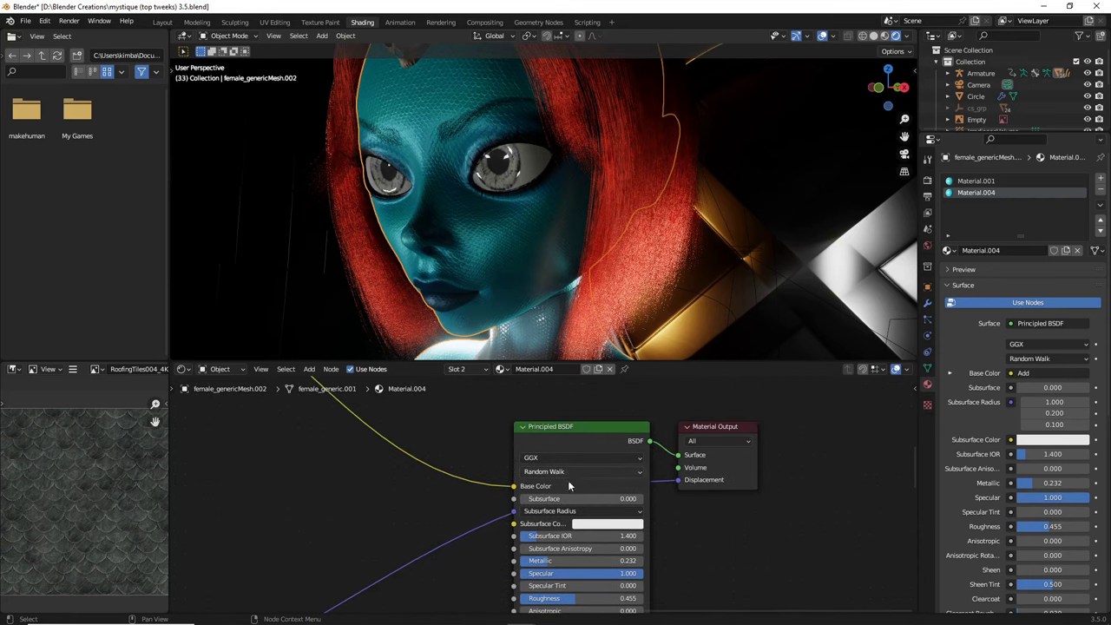
{"action": "middle_click_drag", "start_coordinate": [477, 442], "coordinate": [497, 438]}
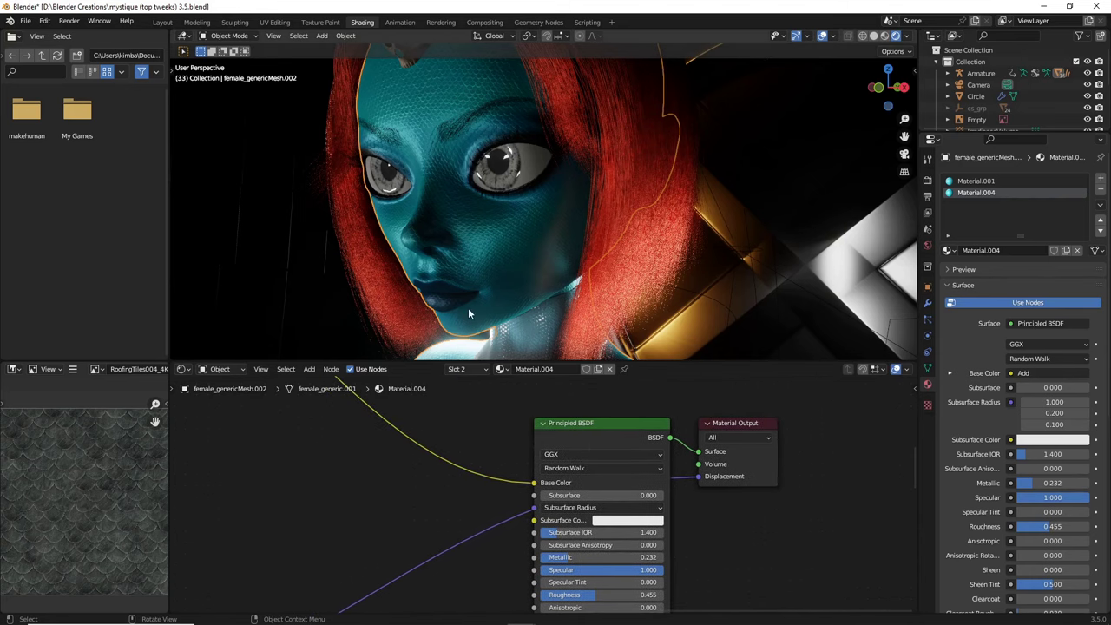
{"action": "middle_click_drag", "start_coordinate": [468, 313], "coordinate": [520, 321]}
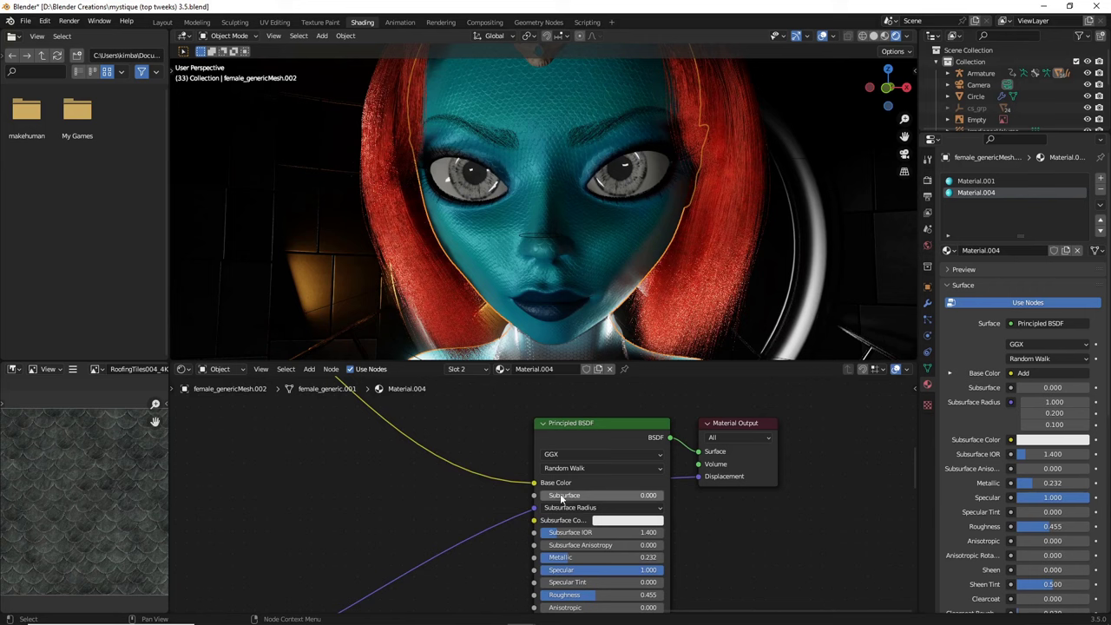
{"action": "left_click", "coordinate": [609, 521]}
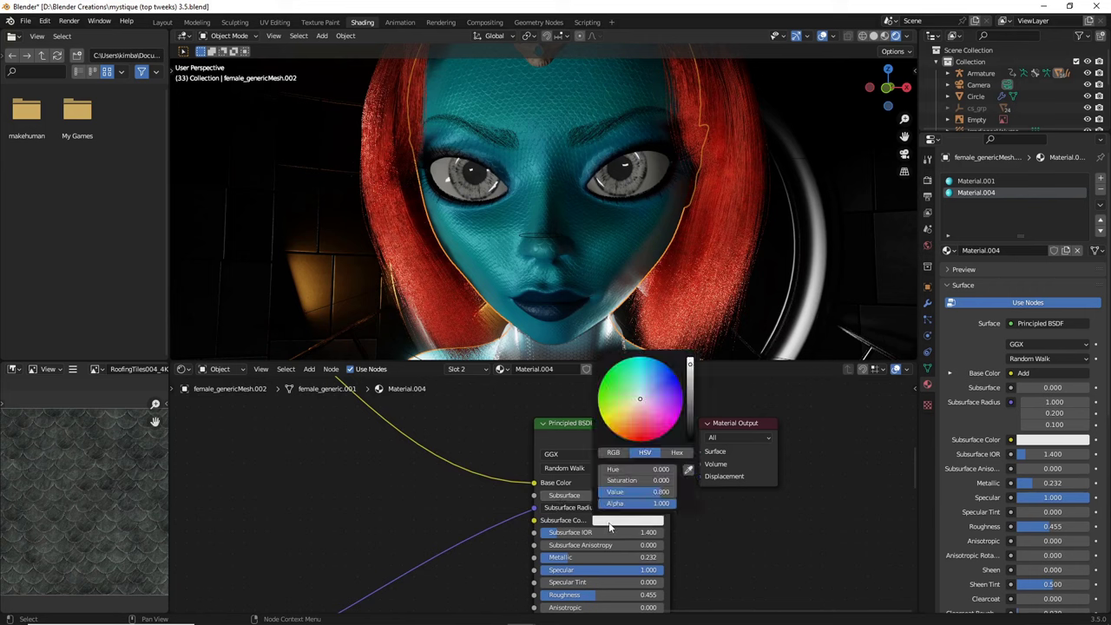
{"action": "left_click", "coordinate": [655, 397]}
{"action": "left_click_drag", "start_coordinate": [650, 395], "coordinate": [654, 397]}
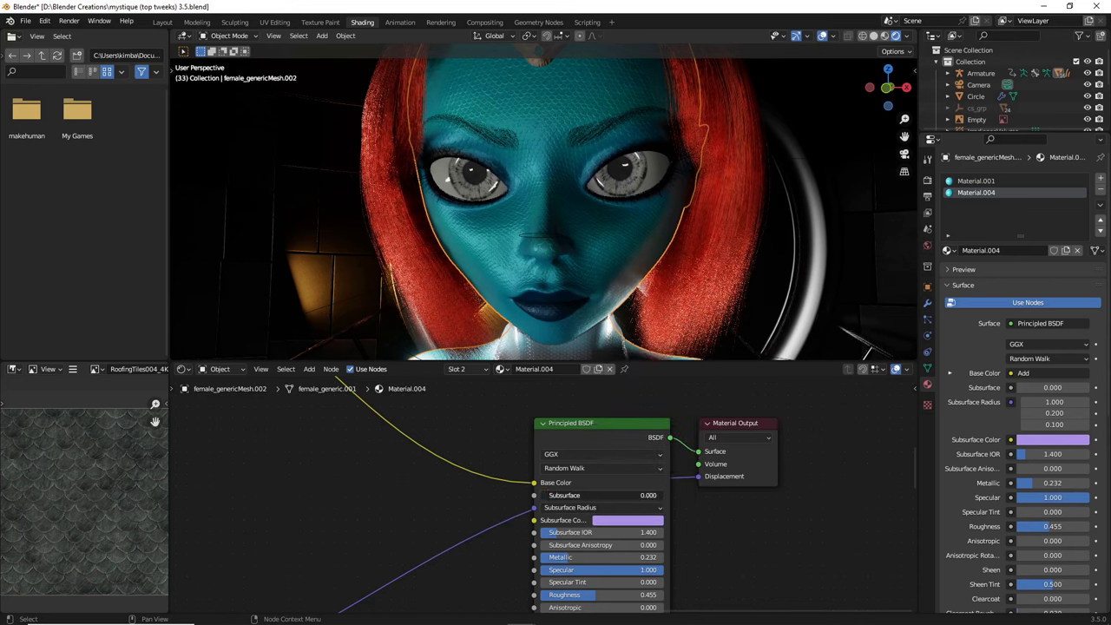
{"action": "left_click_drag", "start_coordinate": [564, 495], "coordinate": [563, 498]}
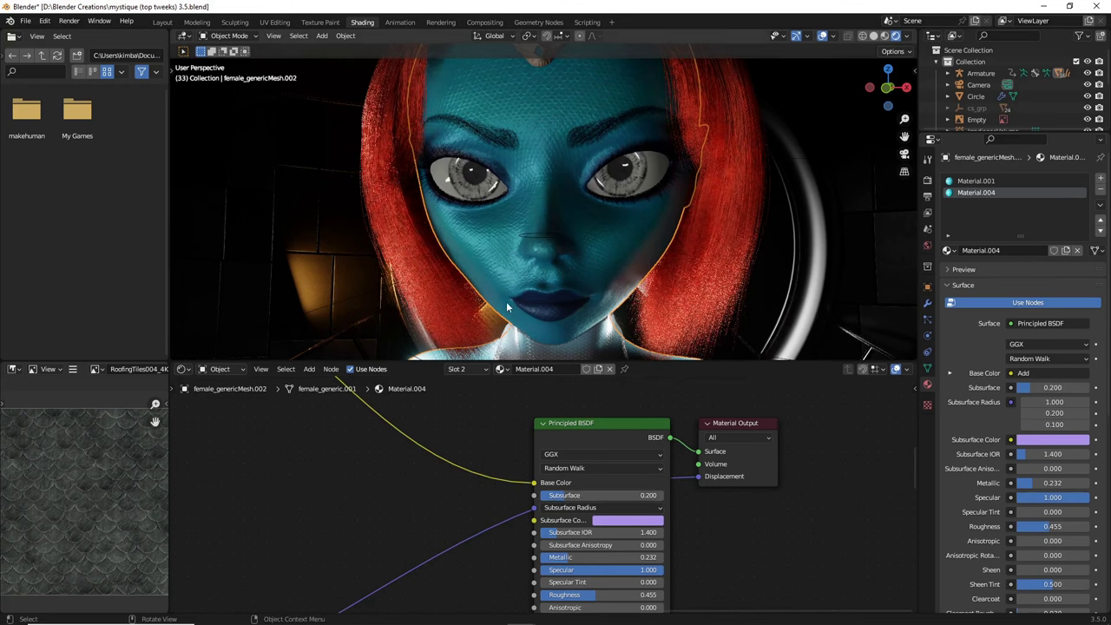
Deselect the body mesh and examine the skin shading on the head and shoulders from several angles
{"action": "scroll", "coordinate": [507, 306], "scroll_direction": "down", "scroll_amount": 5}
{"action": "left_click", "coordinate": [408, 276]}
{"action": "middle_click_drag", "start_coordinate": [408, 276], "coordinate": [448, 279]}
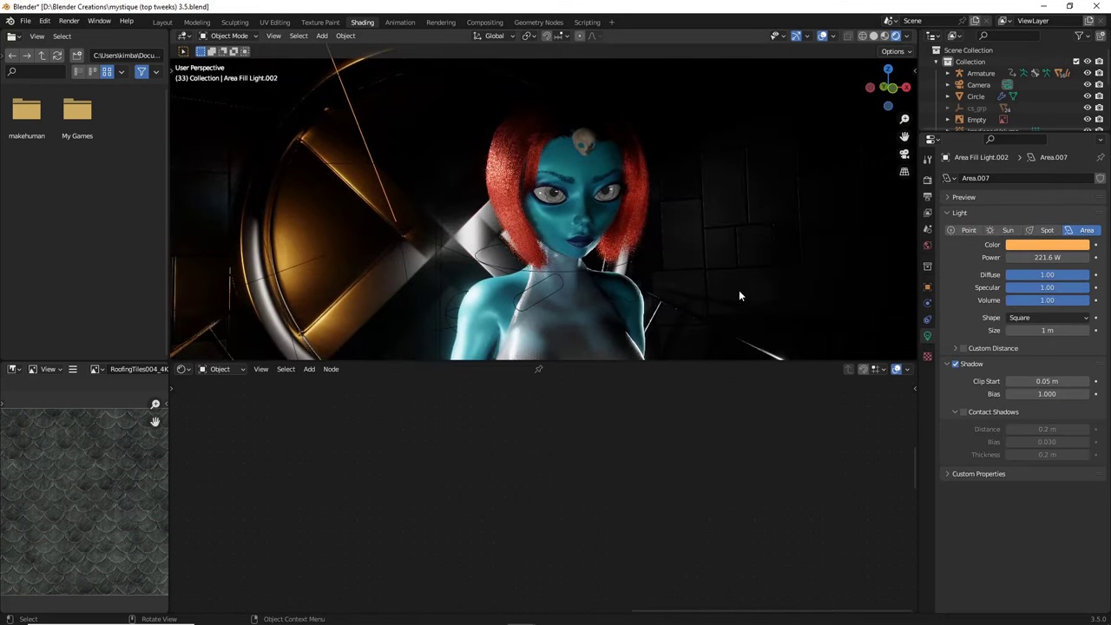
{"action": "scroll", "coordinate": [740, 293], "scroll_direction": "up", "scroll_amount": 5}
{"action": "left_click", "coordinate": [830, 277]}
{"action": "scroll", "coordinate": [837, 300], "scroll_direction": "down", "scroll_amount": 4}
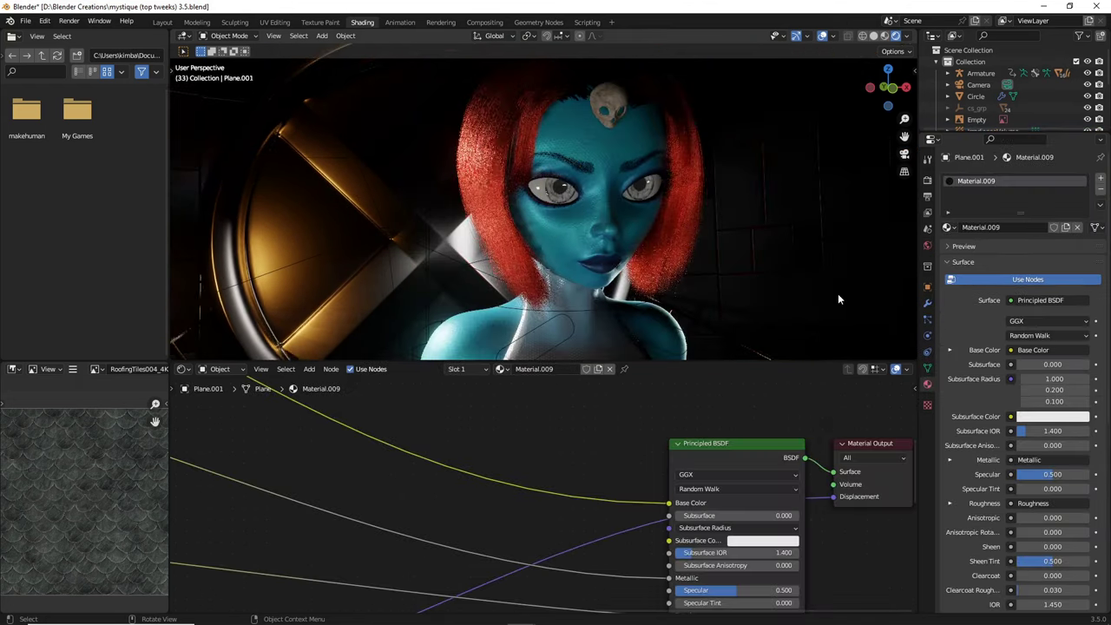
{"action": "middle_click_drag", "start_coordinate": [833, 290], "coordinate": [781, 294]}
{"action": "scroll", "coordinate": [756, 311], "scroll_direction": "up", "scroll_amount": 4}
{"action": "scroll", "coordinate": [794, 221], "scroll_direction": "down", "scroll_amount": 2}
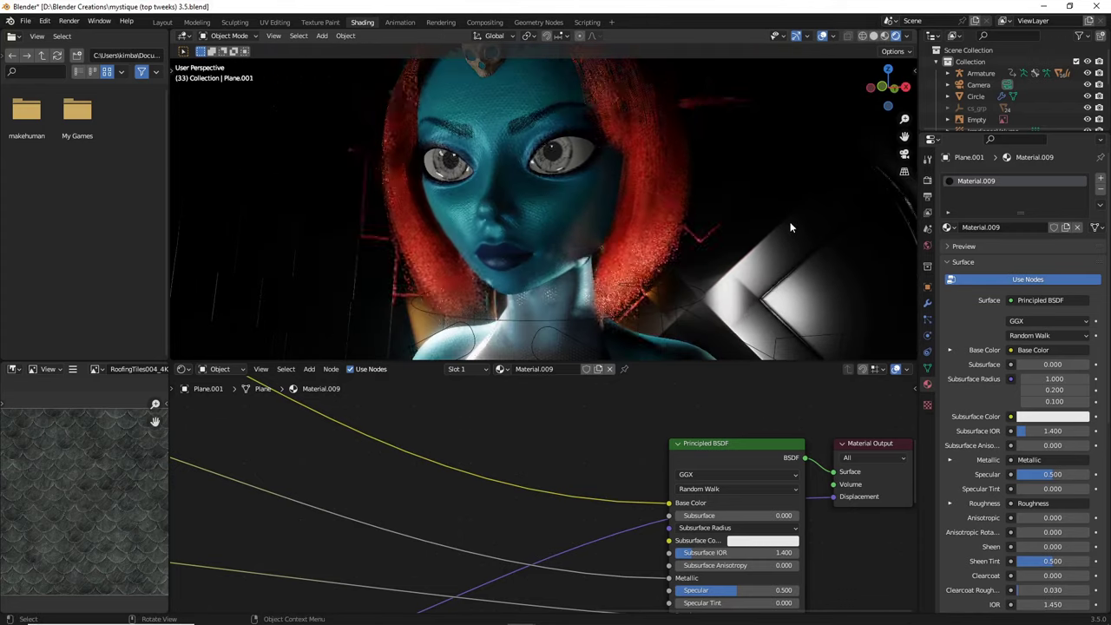
{"action": "middle_click_drag", "start_coordinate": [782, 229], "coordinate": [808, 235]}
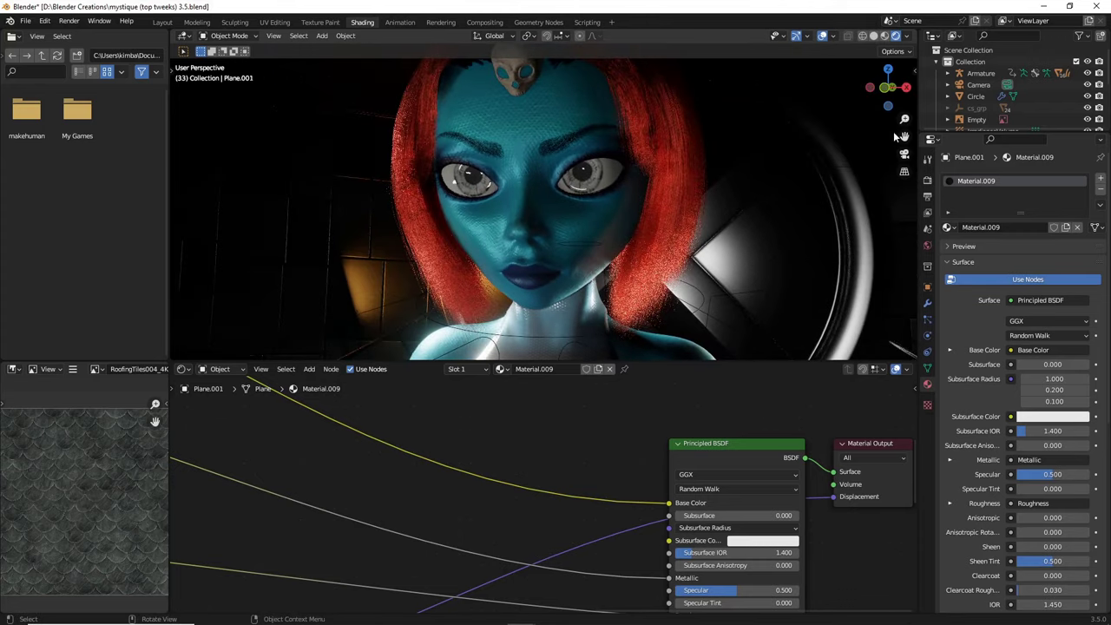
{"action": "scroll", "coordinate": [486, 263], "scroll_direction": "down", "scroll_amount": 1}
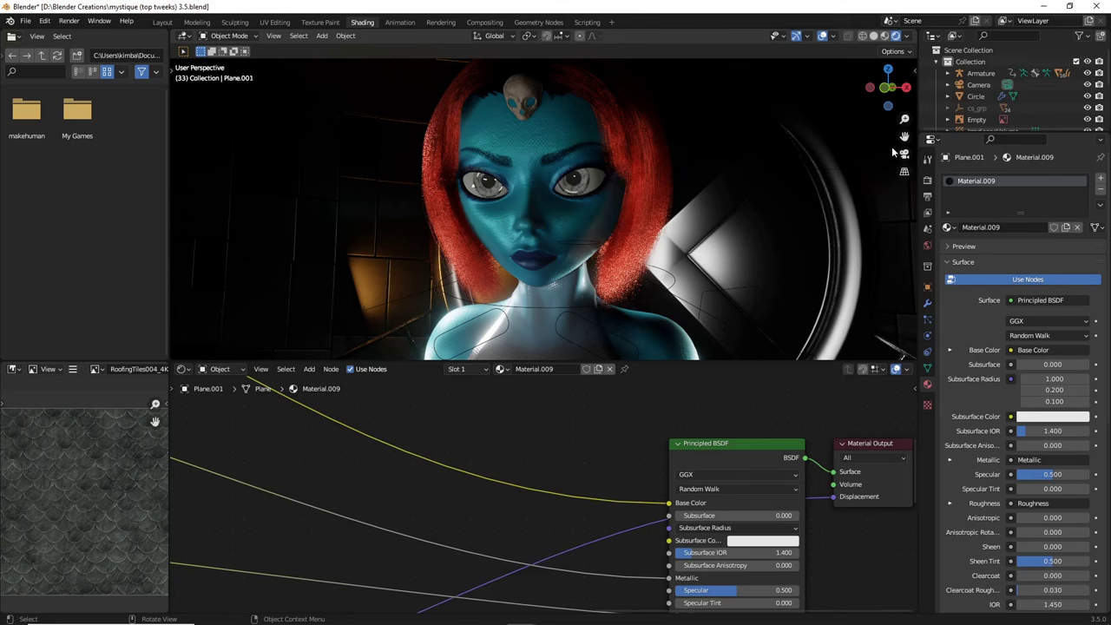
Select the circle behind the character and inspect the scales around the eyes and nose up close
{"action": "left_click_drag", "start_coordinate": [834, 133], "coordinate": [828, 136]}
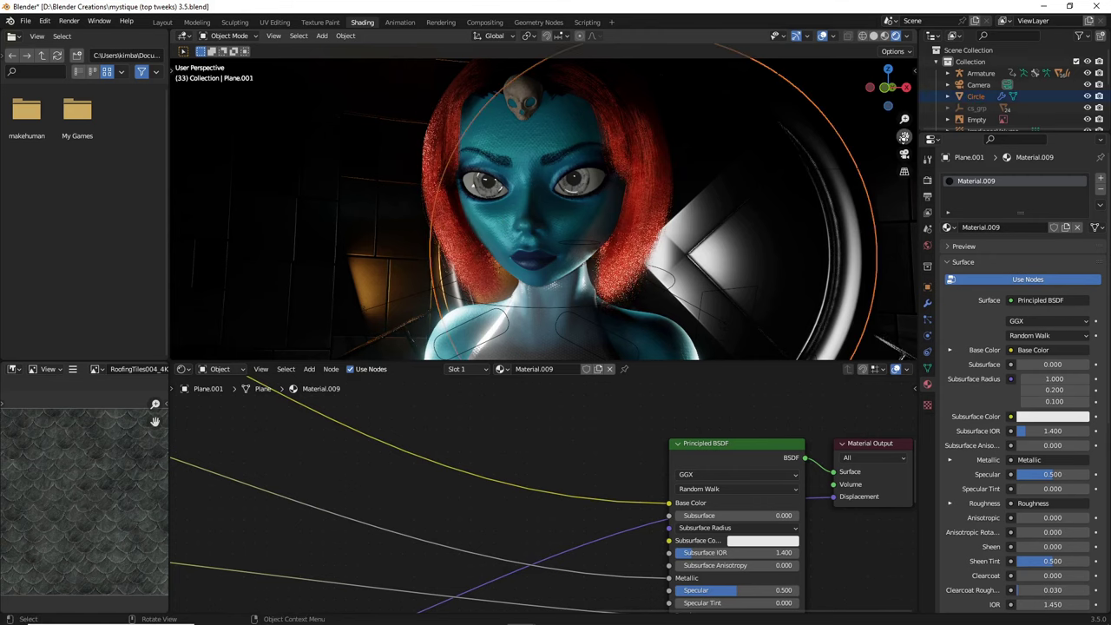
{"action": "middle_click_drag", "start_coordinate": [846, 347], "coordinate": [757, 293], "text": "shift"}
{"action": "left_click", "coordinate": [822, 282]}
{"action": "scroll", "coordinate": [821, 282], "scroll_direction": "up", "scroll_amount": 1}
{"action": "middle_click_drag", "start_coordinate": [568, 317], "coordinate": [427, 241]}
{"action": "middle_click_drag", "start_coordinate": [432, 286], "coordinate": [729, 355]}
{"action": "scroll", "coordinate": [729, 133], "scroll_direction": "up", "scroll_amount": 6}
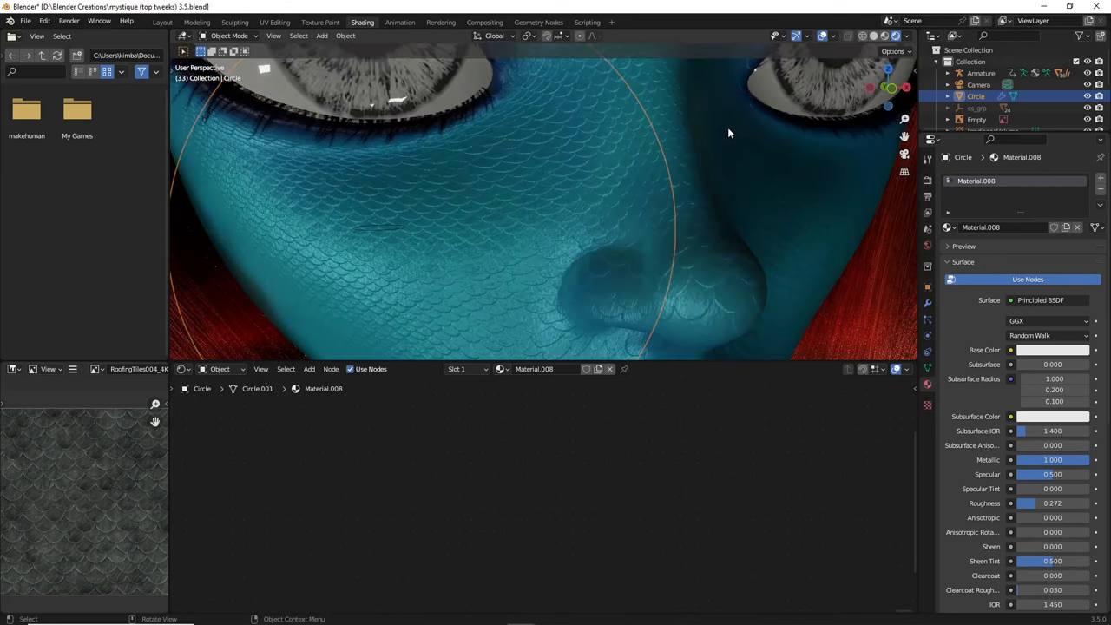
{"action": "scroll", "coordinate": [726, 125], "scroll_direction": "down", "scroll_amount": 2}
{"action": "scroll", "coordinate": [720, 123], "scroll_direction": "down", "scroll_amount": 3}
{"action": "scroll", "coordinate": [718, 127], "scroll_direction": "down", "scroll_amount": 2}
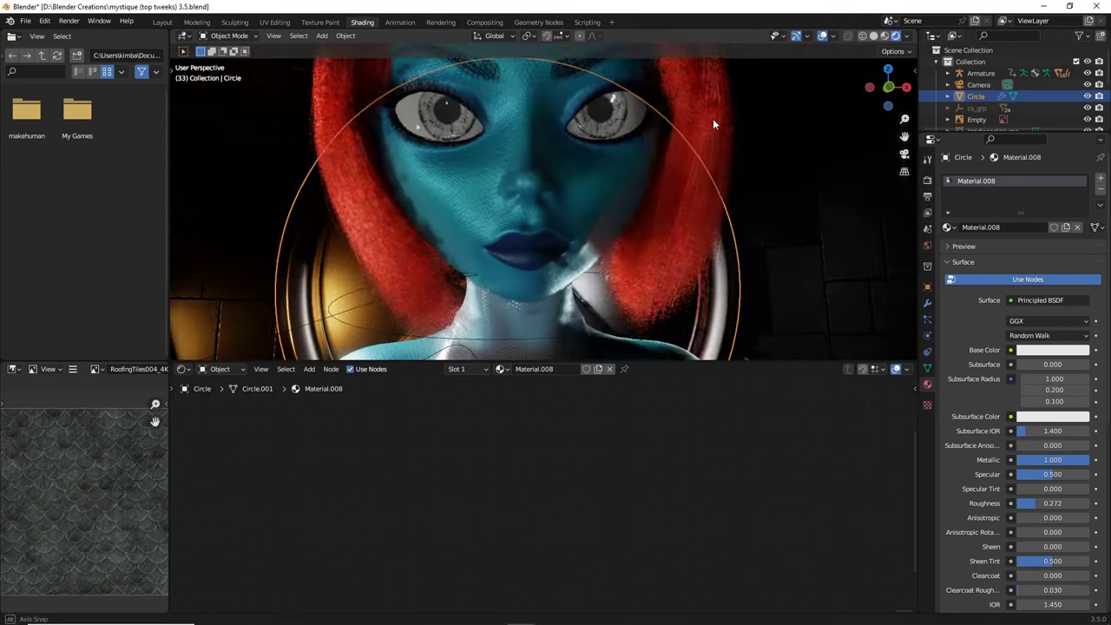
Select the background wall plane and look over the inputs of its Principled BSDF
{"action": "left_click", "coordinate": [805, 137]}
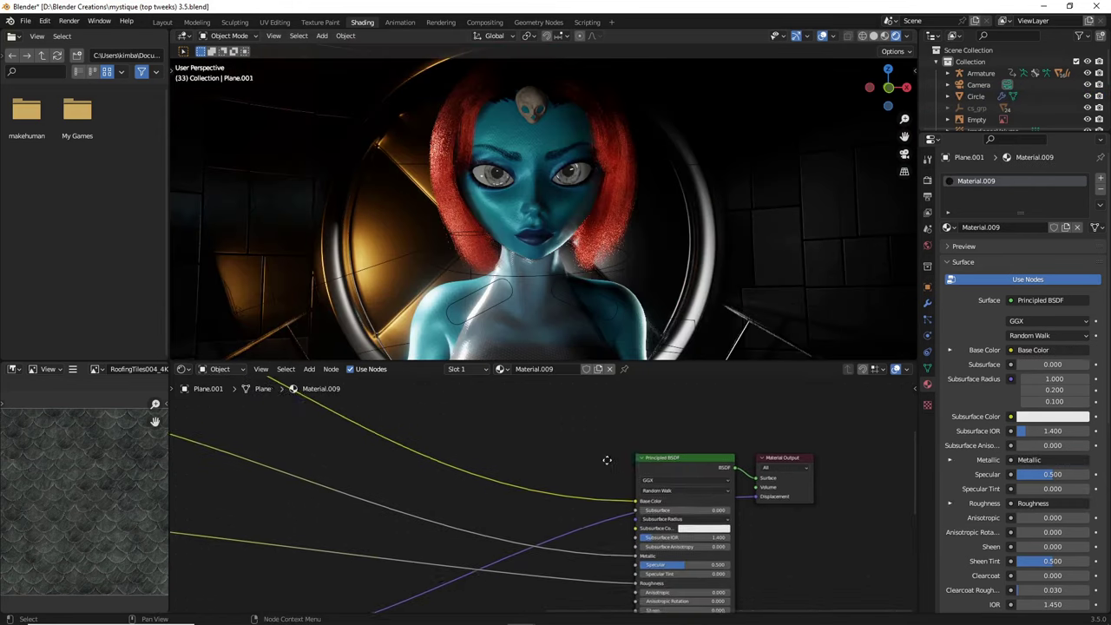
{"action": "middle_click_drag", "start_coordinate": [606, 460], "coordinate": [549, 436]}
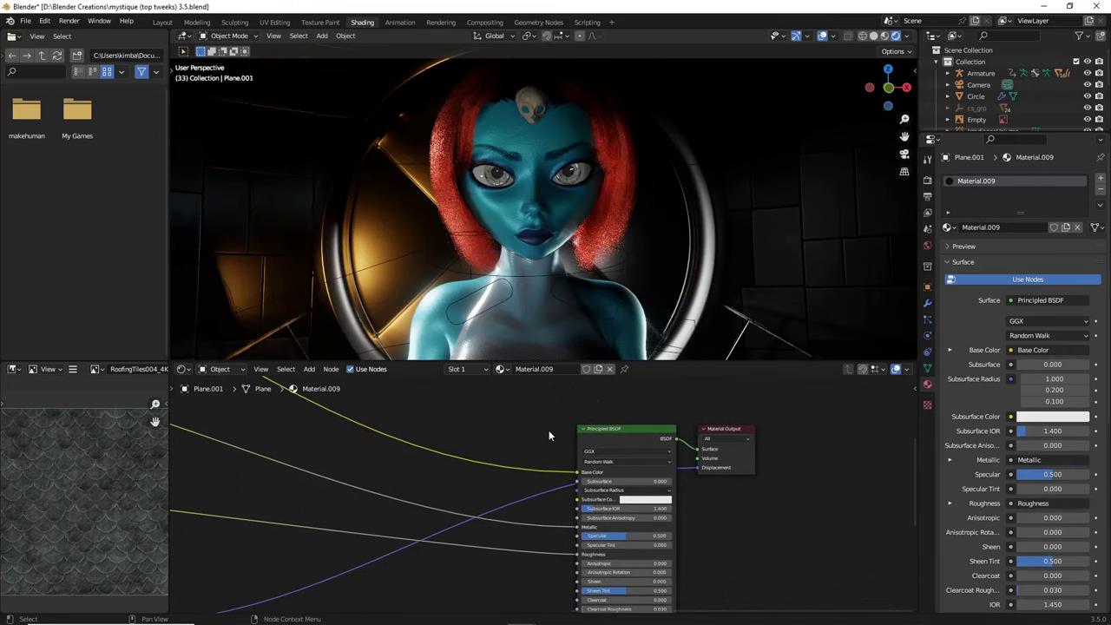
{"action": "middle_click_drag", "start_coordinate": [573, 524], "coordinate": [563, 474]}
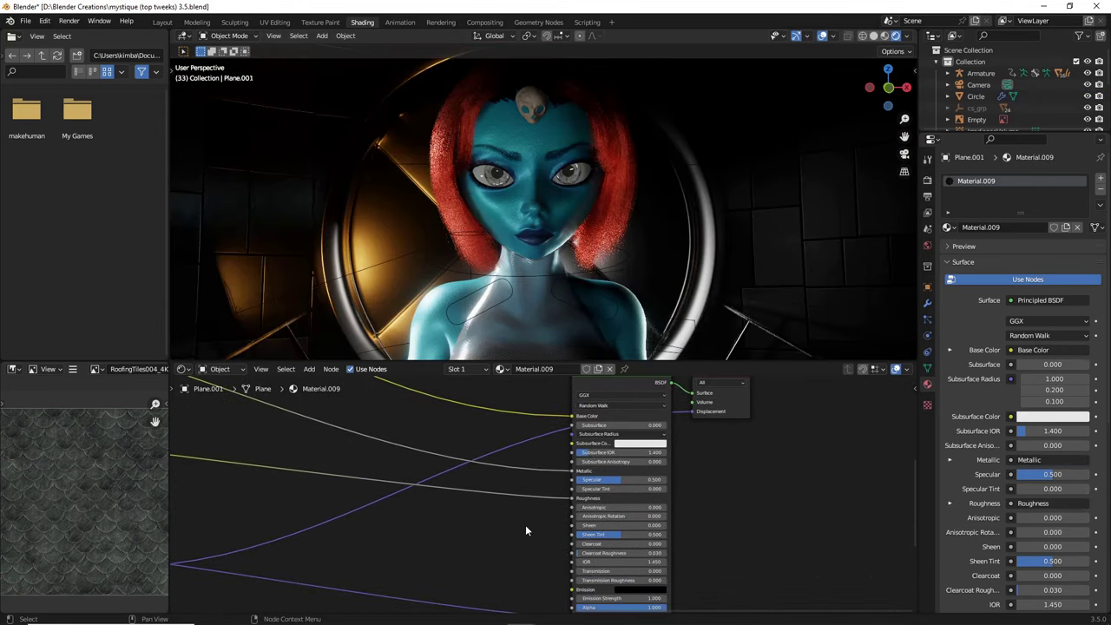
{"action": "scroll", "coordinate": [526, 526], "scroll_direction": "up", "scroll_amount": 3}
{"action": "middle_click_drag", "start_coordinate": [526, 526], "coordinate": [611, 624]}
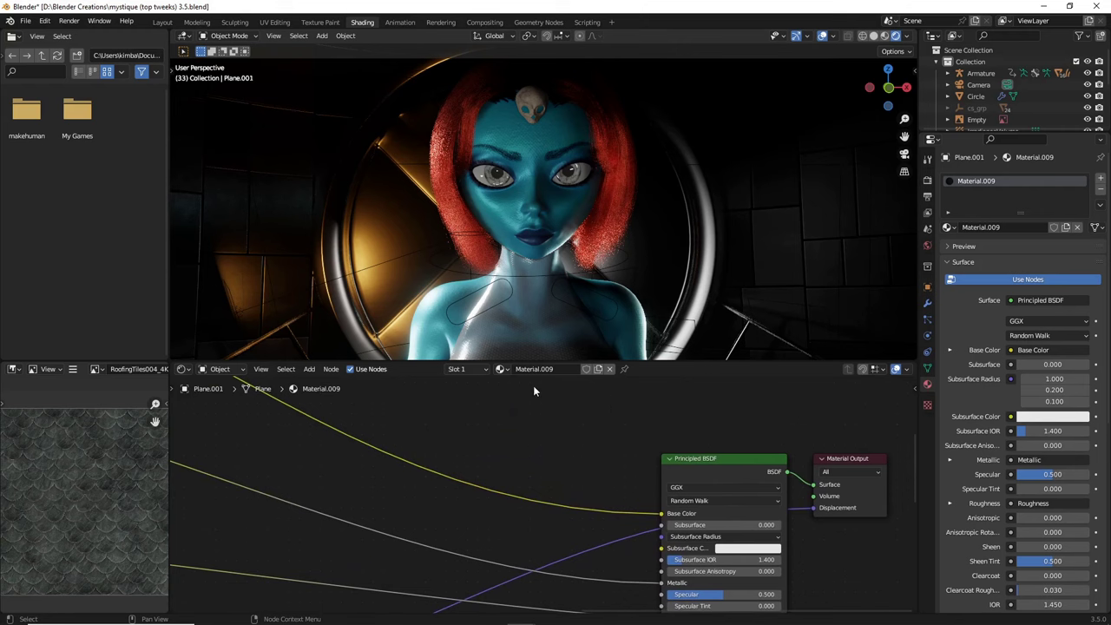
Examine the finished scaly skin on the face, lips and neck up close
{"action": "scroll", "coordinate": [605, 286], "scroll_direction": "up", "scroll_amount": 2}
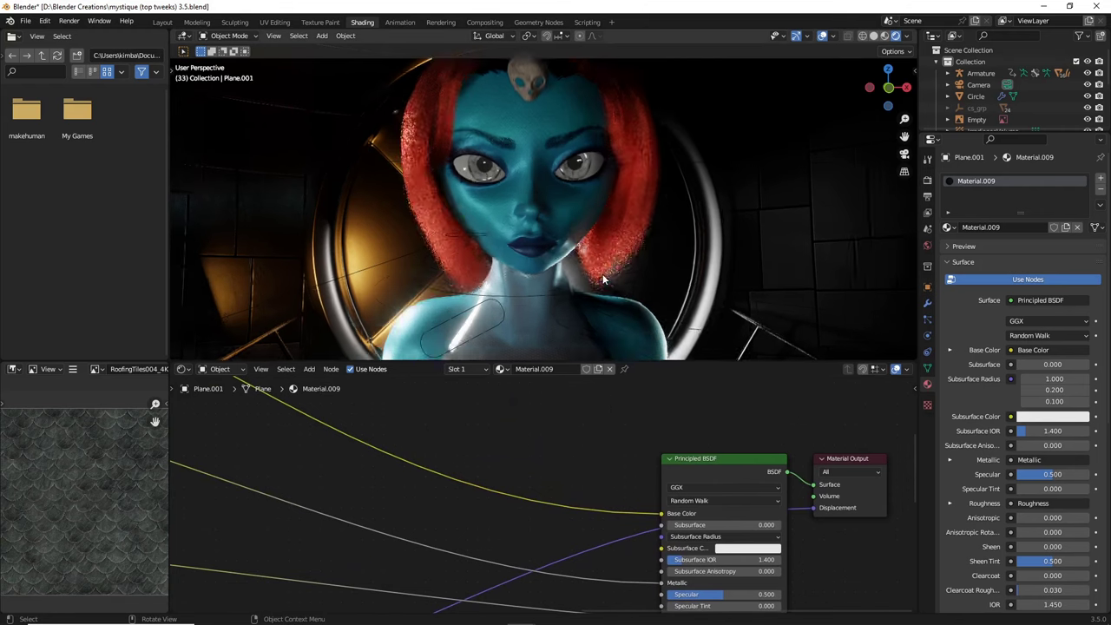
{"action": "scroll", "coordinate": [739, 255], "scroll_direction": "down", "scroll_amount": 1}
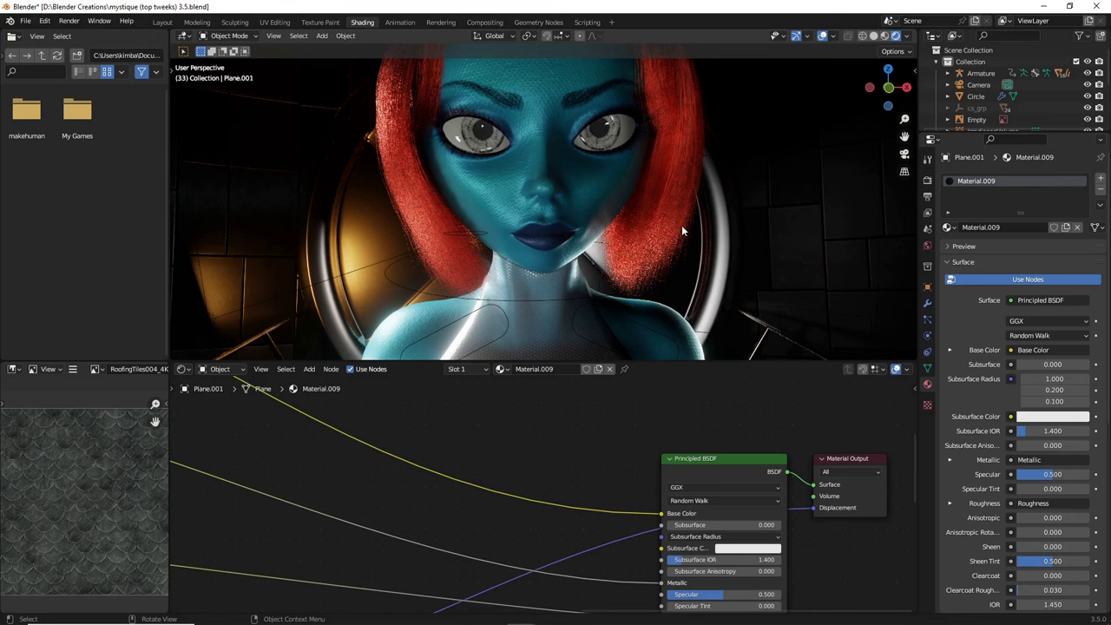
{"action": "scroll", "coordinate": [654, 225], "scroll_direction": "up", "scroll_amount": 2}
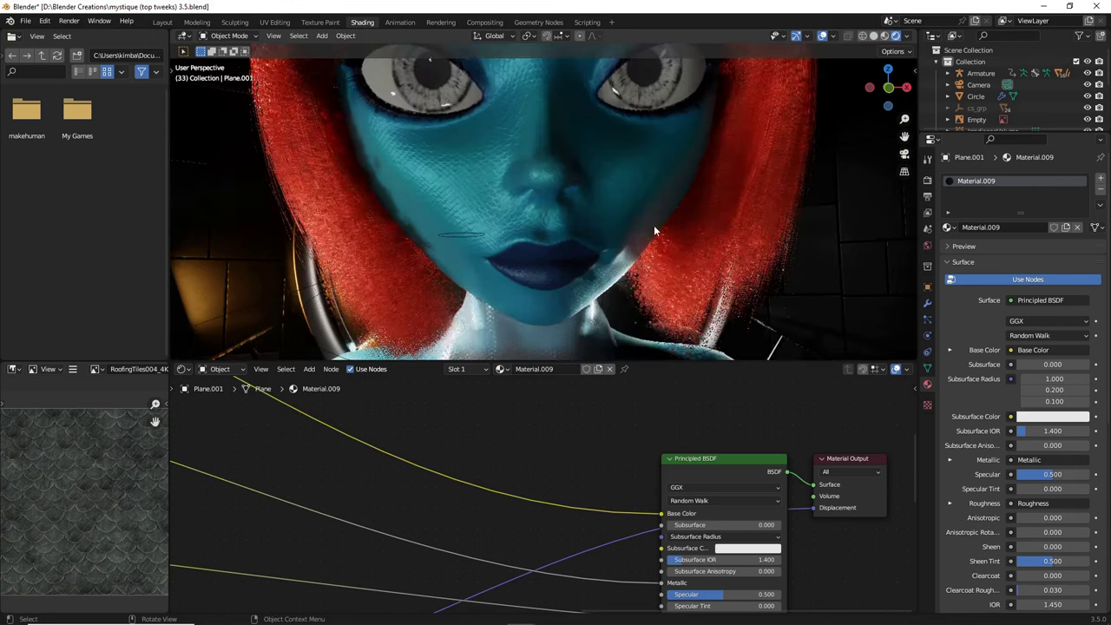
{"action": "middle_click_drag", "start_coordinate": [654, 225], "coordinate": [647, 210]}
{"action": "scroll", "coordinate": [647, 211], "scroll_direction": "down", "scroll_amount": 1}
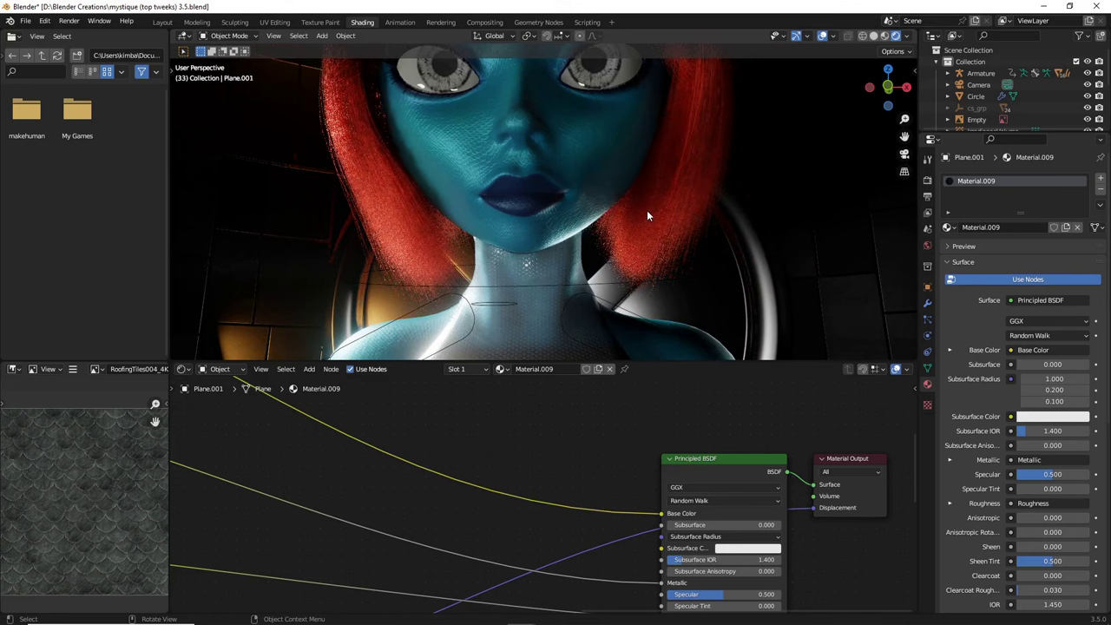
{"action": "left_click_drag", "start_coordinate": [903, 136], "coordinate": [903, 248]}
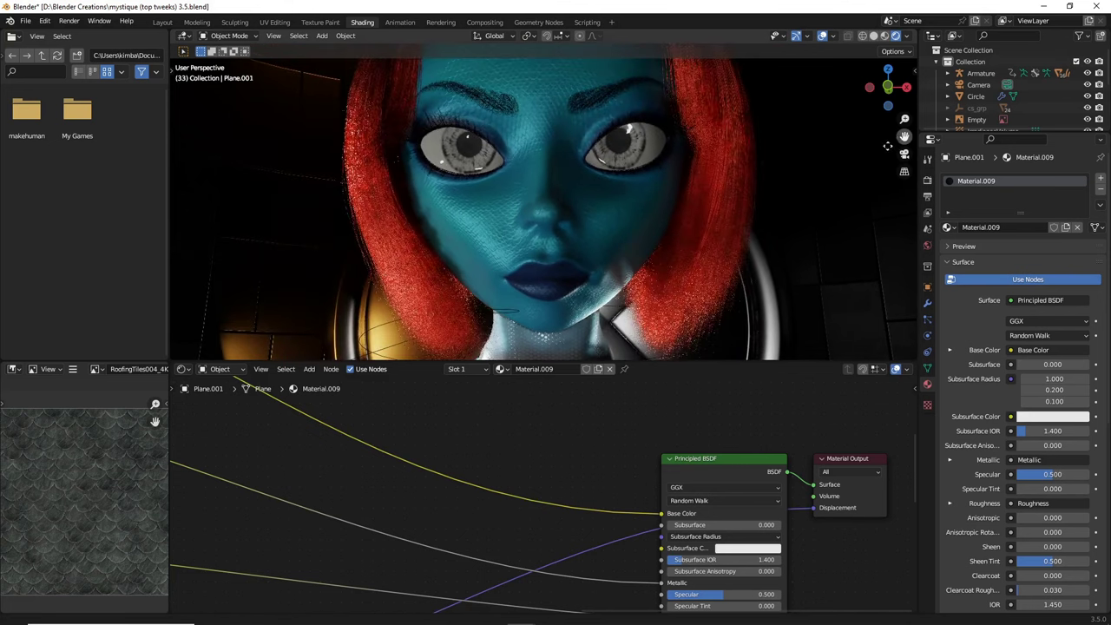
{"action": "middle_click_drag", "start_coordinate": [797, 208], "coordinate": [802, 224]}
{"action": "left_click_drag", "start_coordinate": [801, 218], "coordinate": [782, 218]}
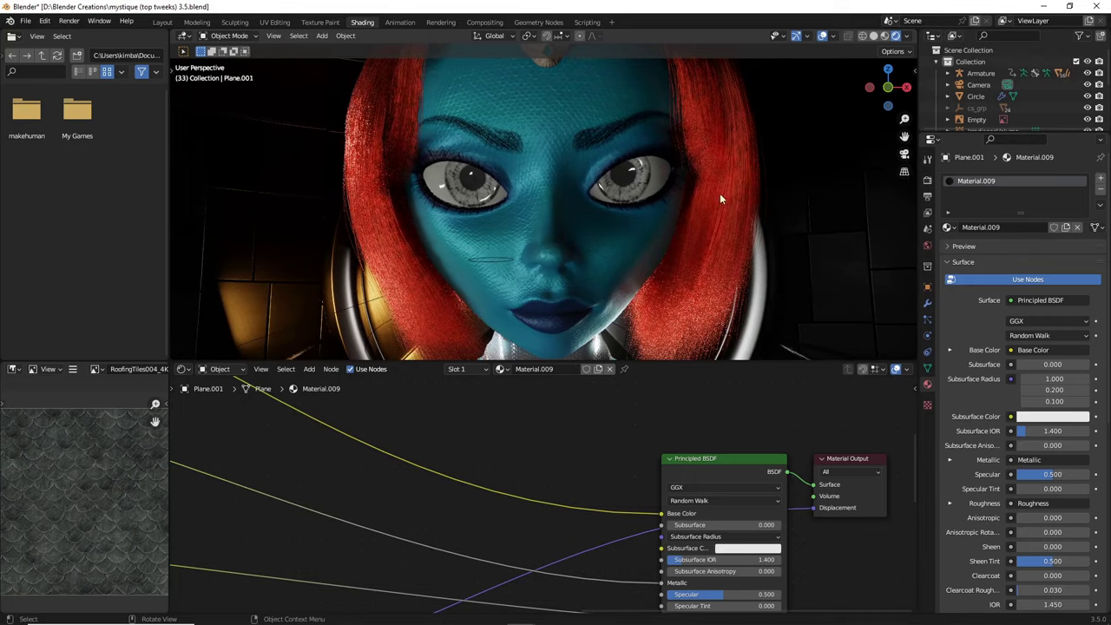